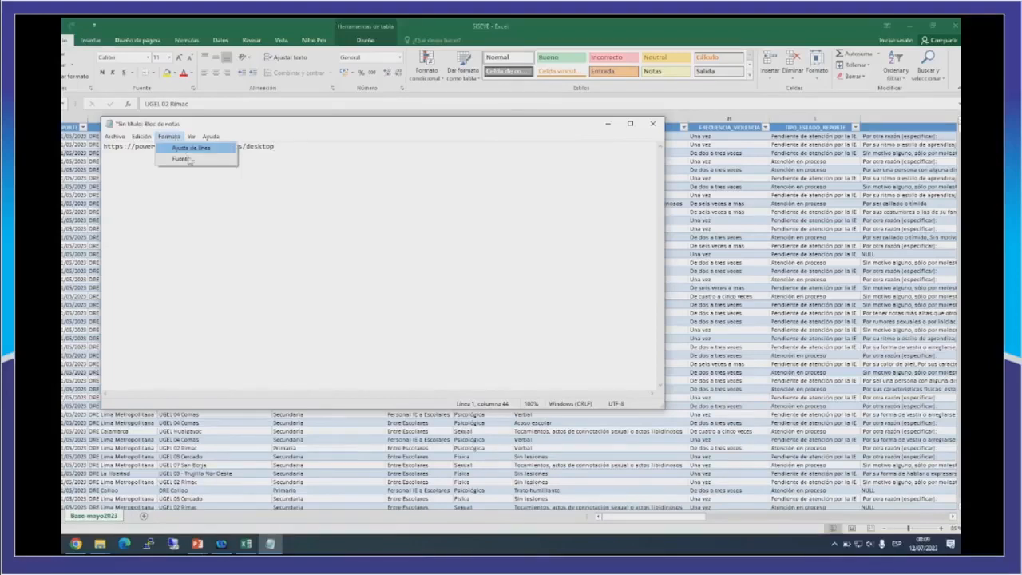
Enlarge the Notepad text by setting its font size to 22.
scroll(293, 269, down, 1)
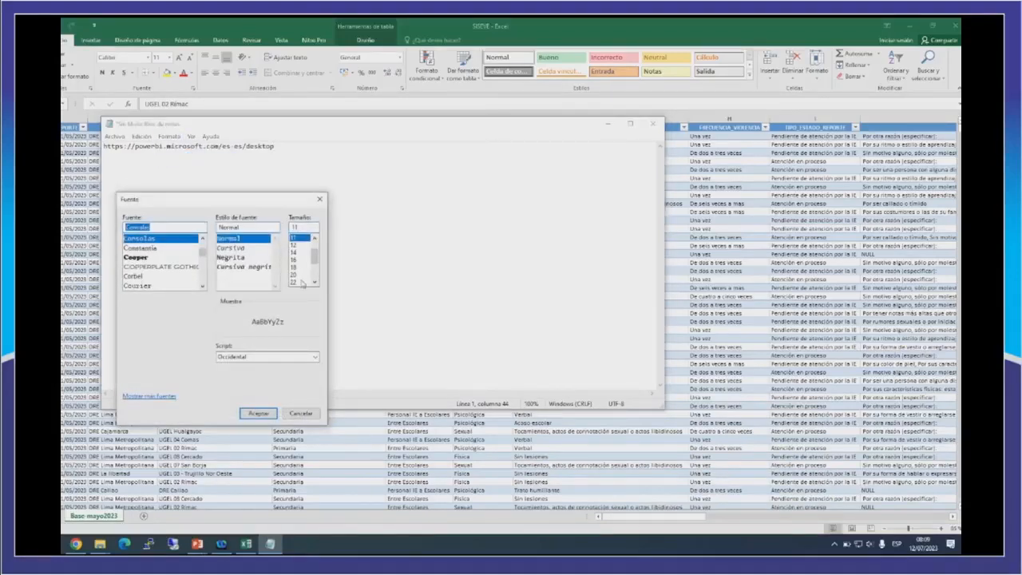
click(293, 267)
click(260, 412)
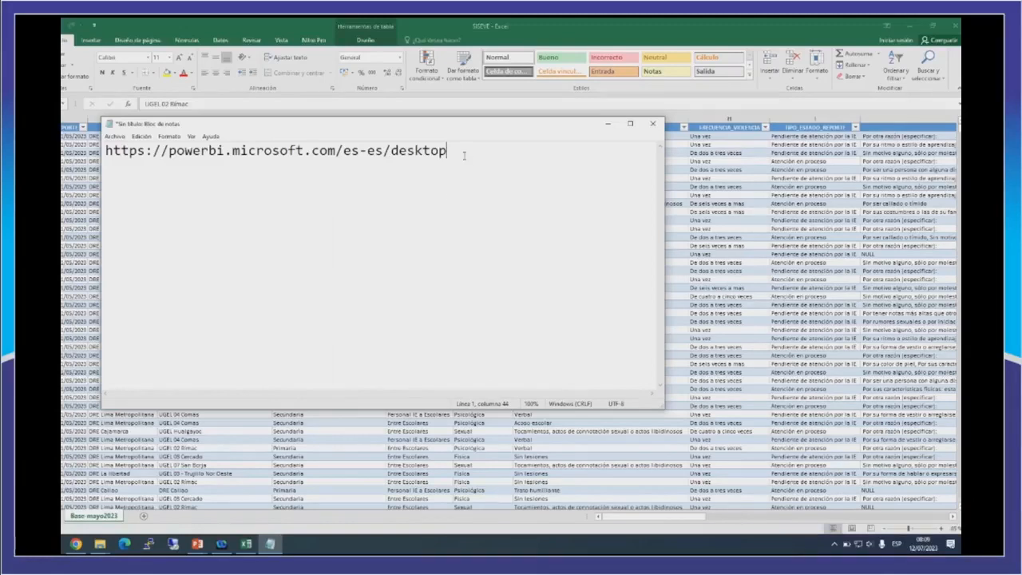
drag(454, 153, 104, 152)
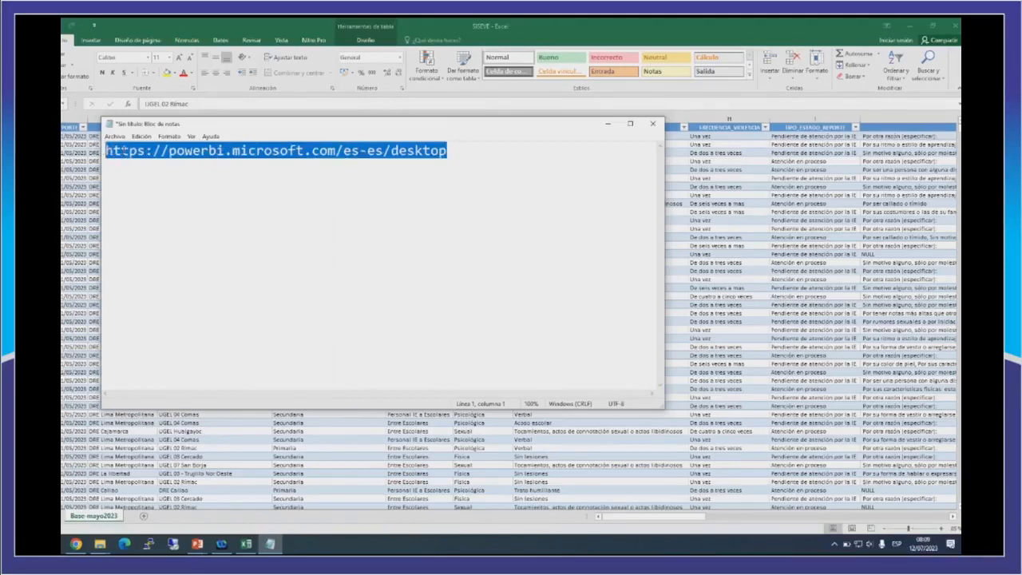
right_click(163, 160)
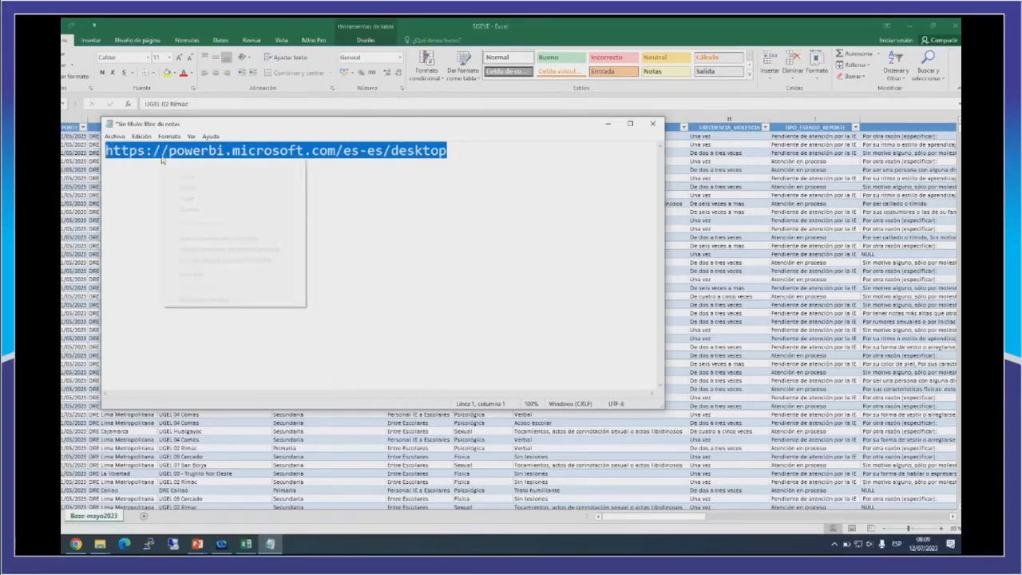
click(192, 190)
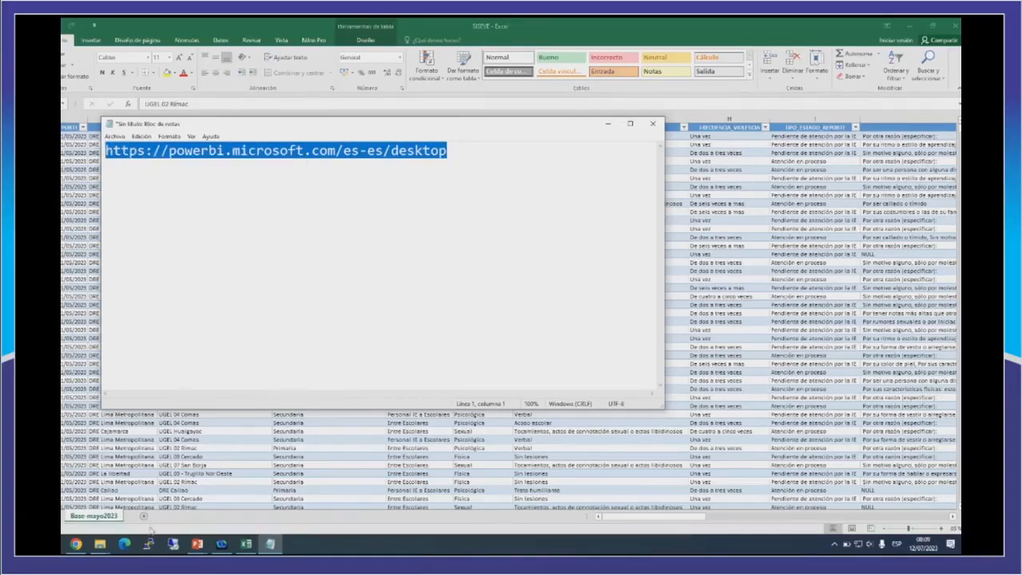
Switch to Chrome and load the copied Power BI Desktop address in a new tab.
click(76, 544)
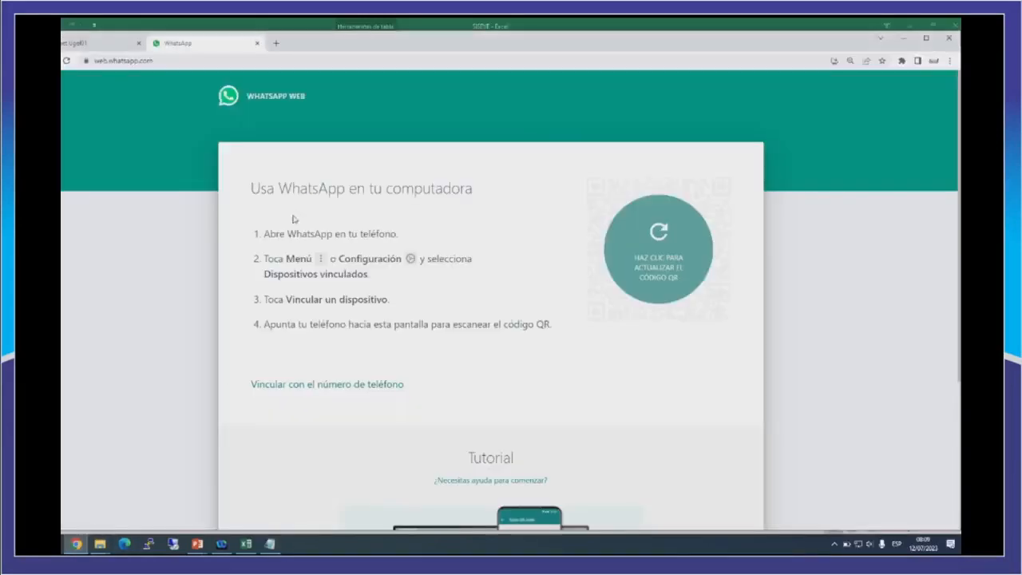
click(275, 43)
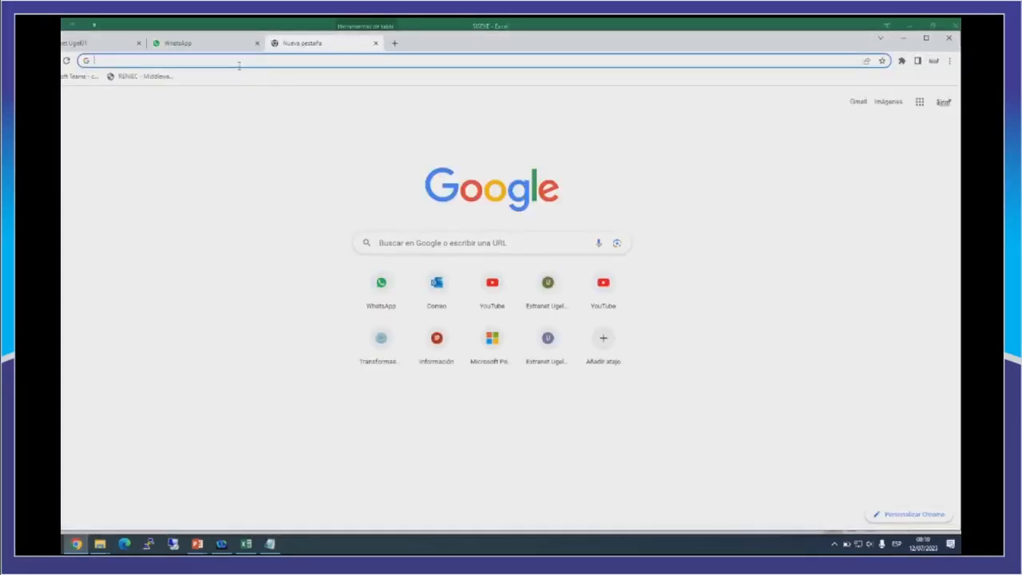
click(237, 61)
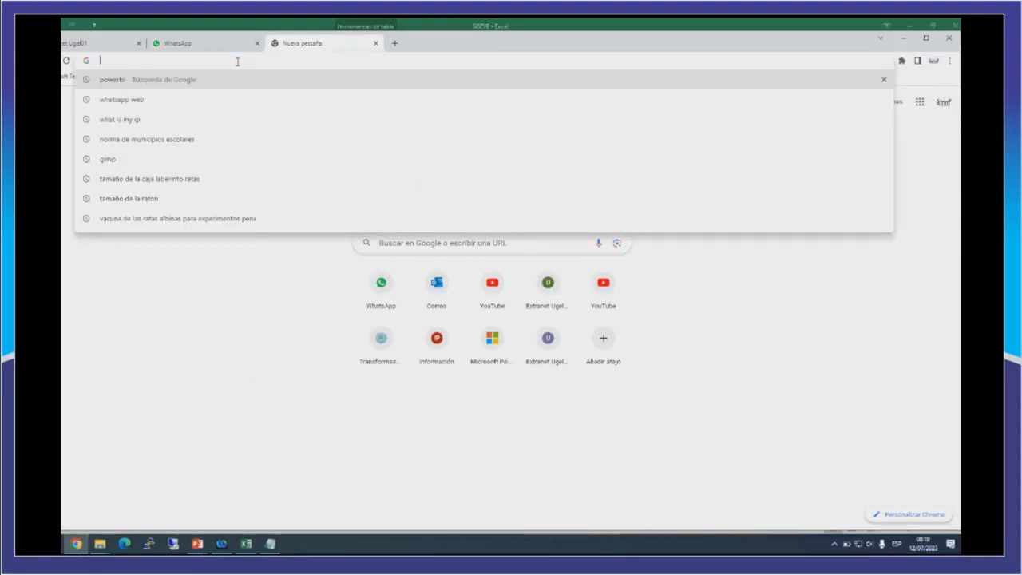
key(ctrl+v)
key(Return)
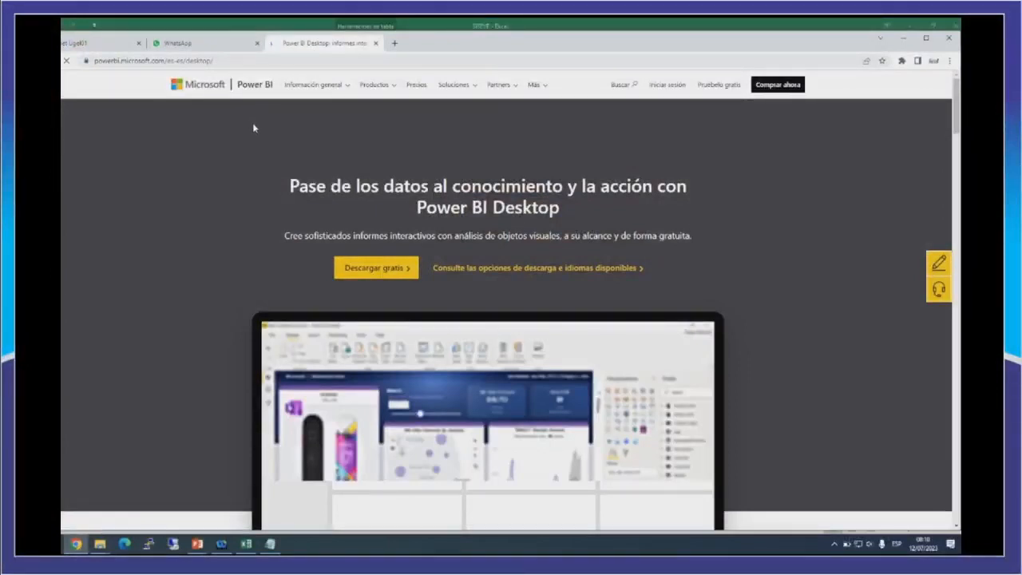
Follow the free download of Power BI Desktop into Microsoft Store and request the app there.
click(382, 272)
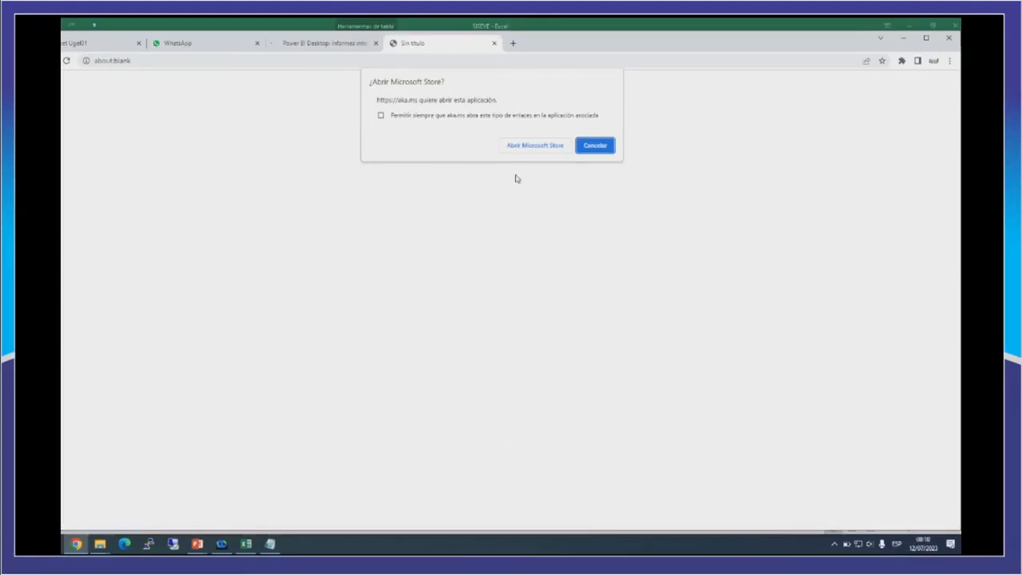
click(520, 148)
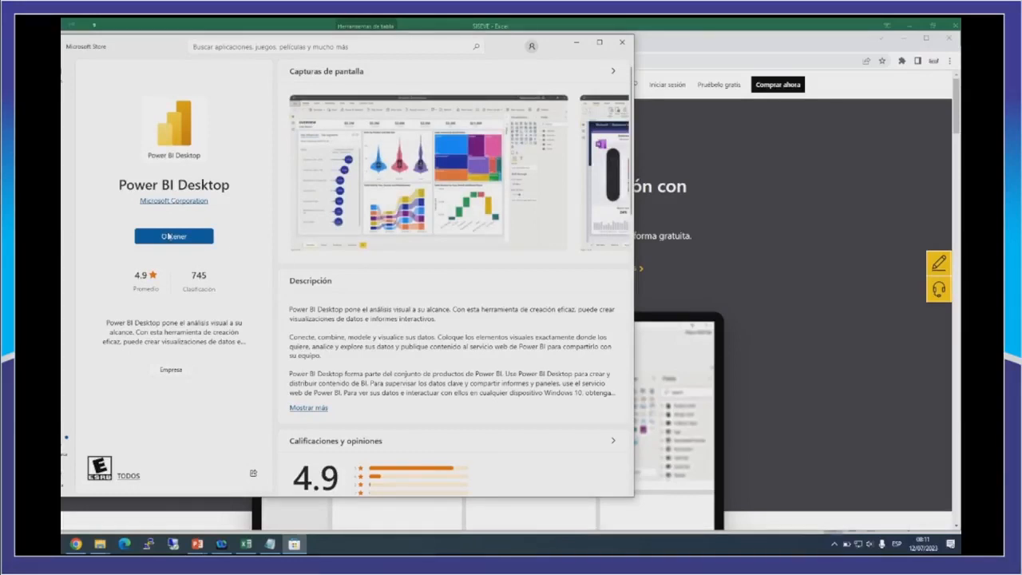
click(168, 237)
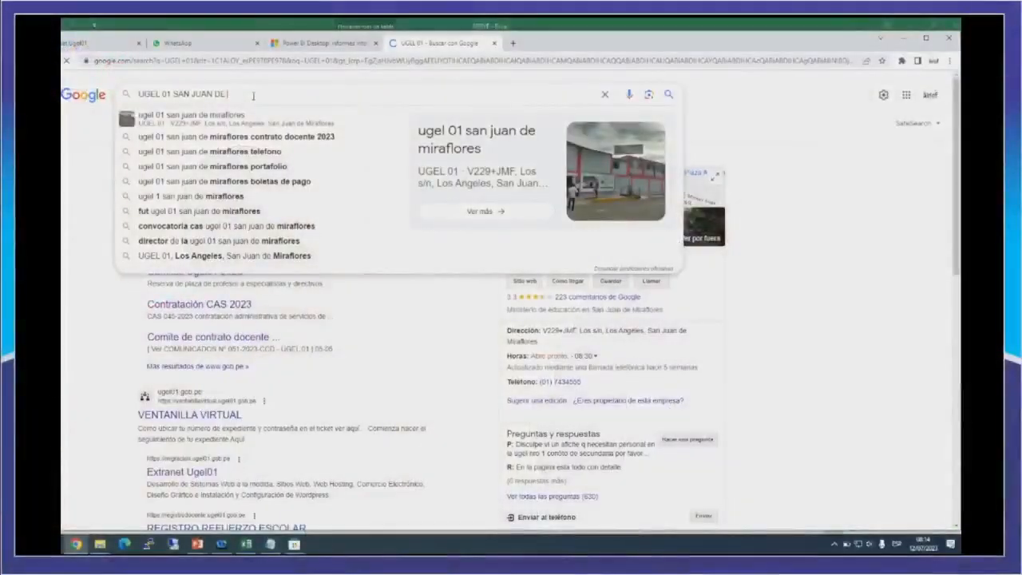
text(MIR)
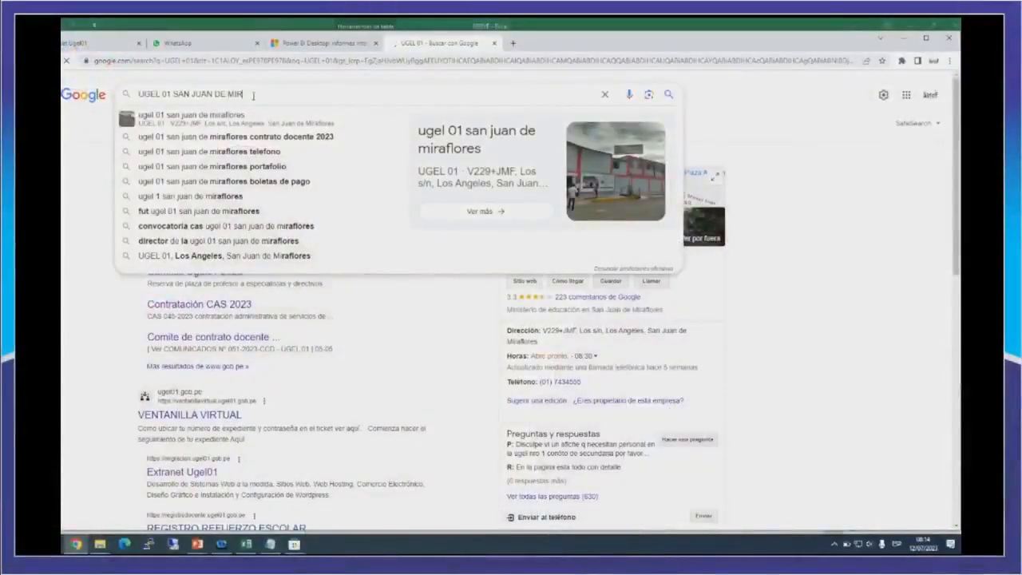
text(AFLORES)
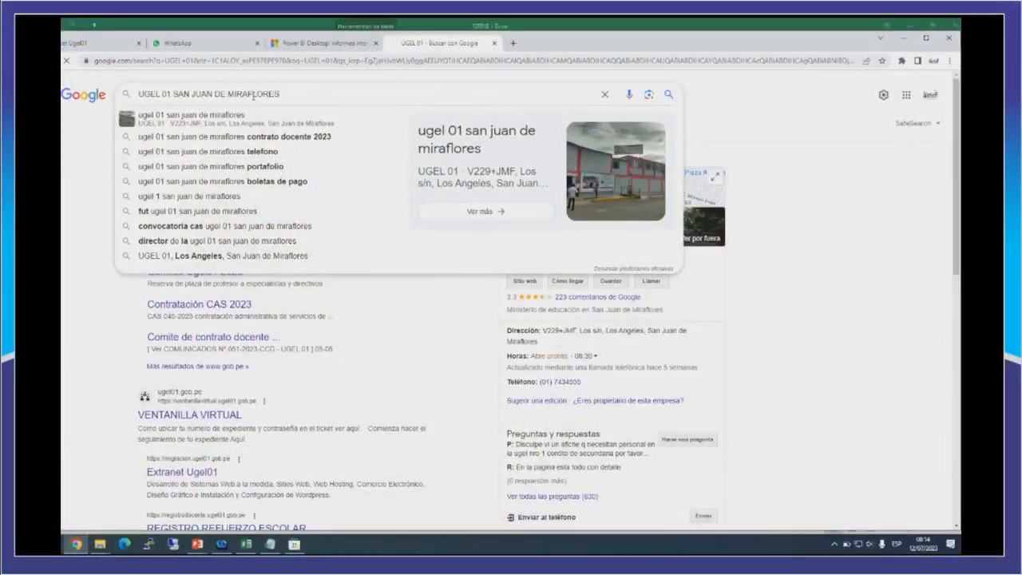
key(Return)
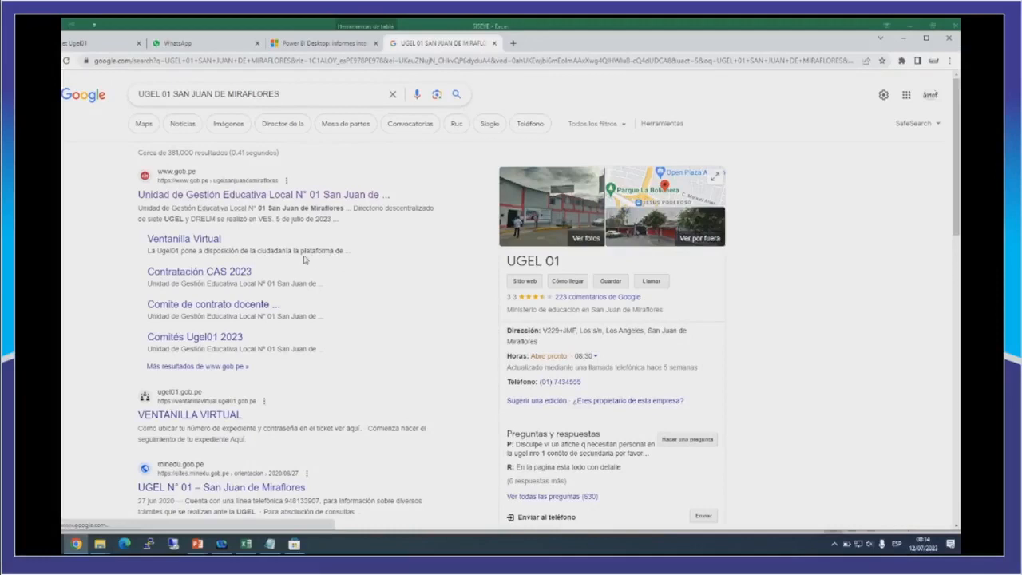
click(243, 195)
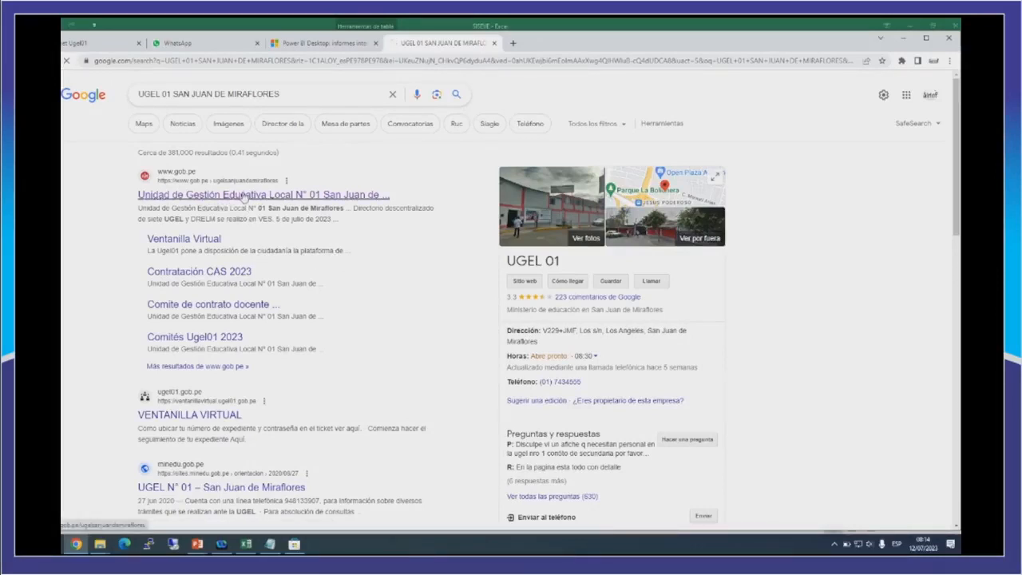
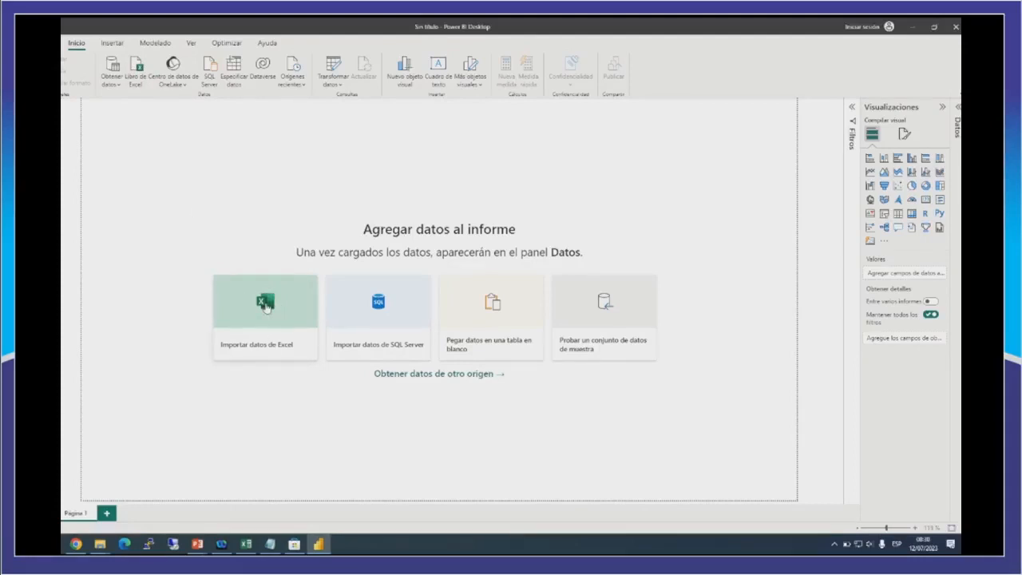
Start an Excel data import and open the SISEVE workbook from the Escritorio folder.
click(265, 307)
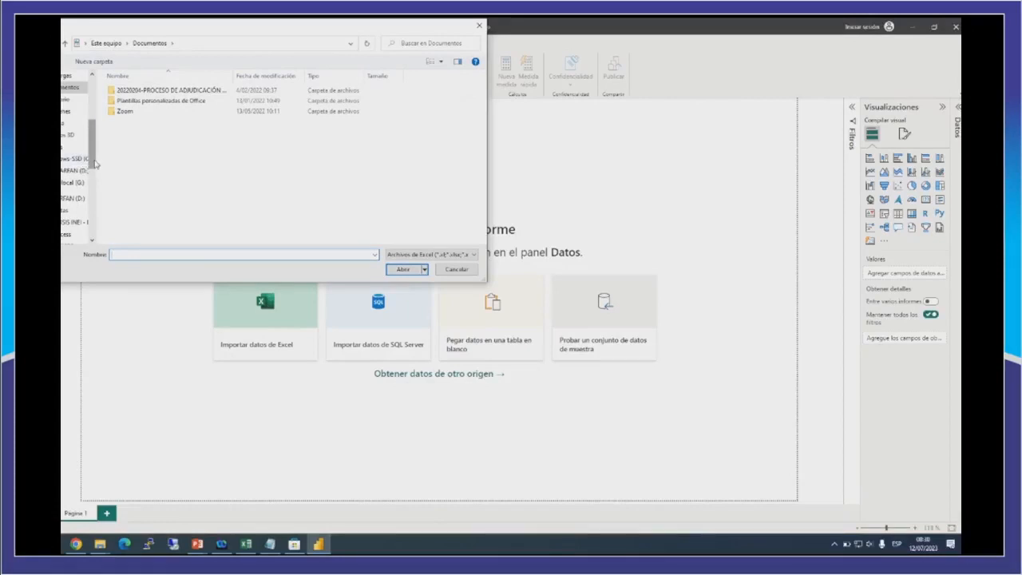
scroll(87, 144, up, 4)
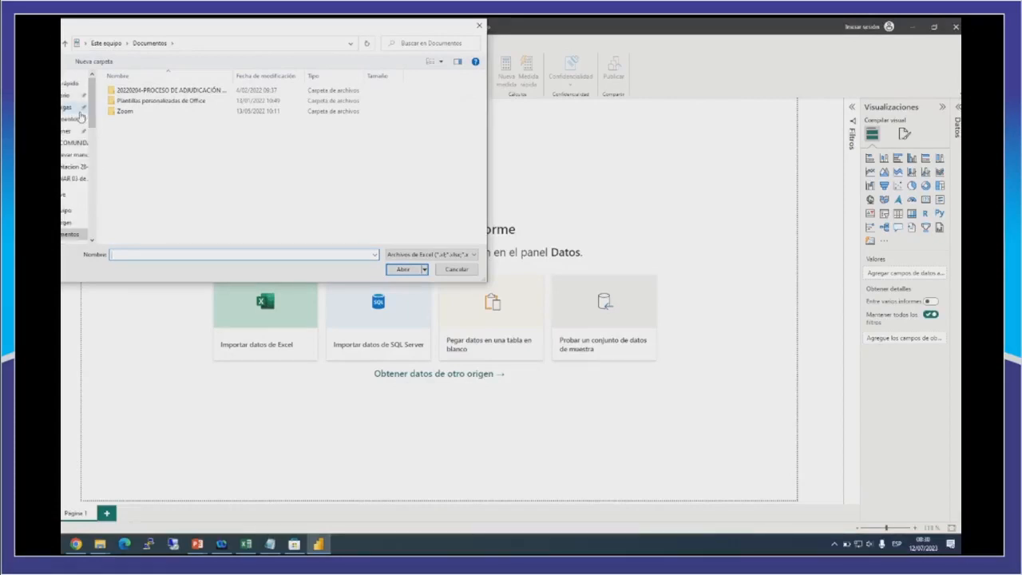
click(65, 96)
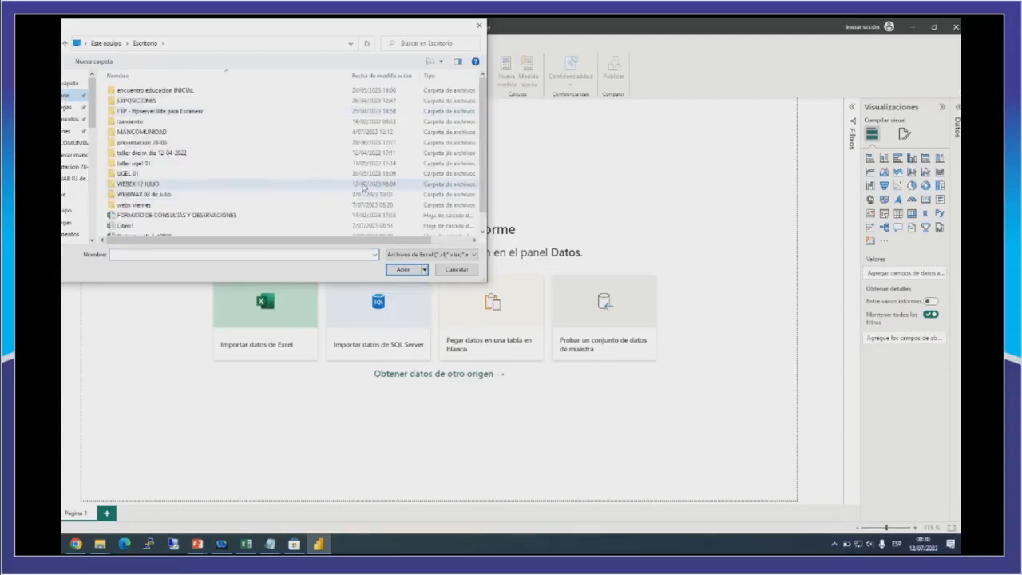
scroll(467, 153, down, 1)
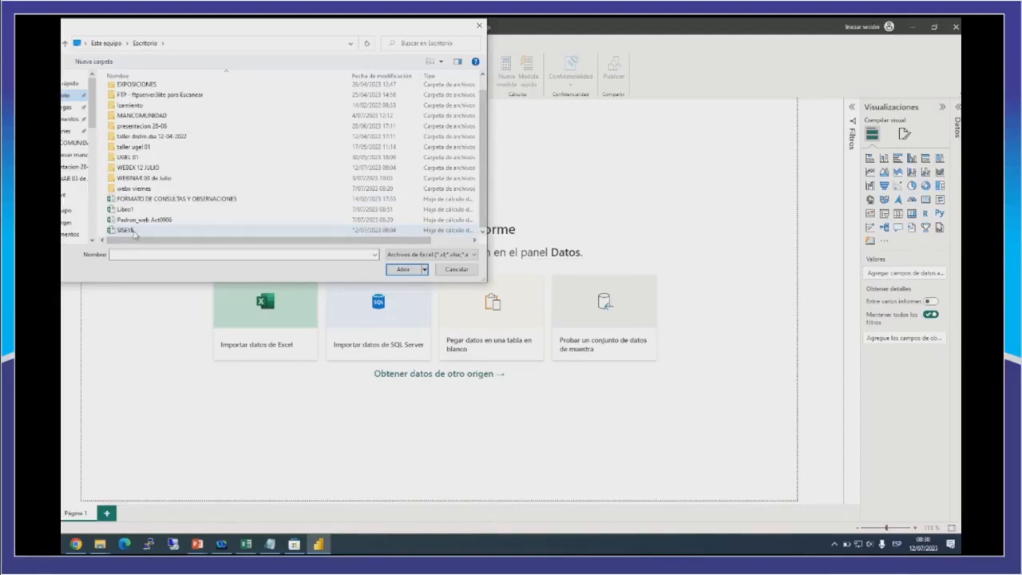
click(133, 232)
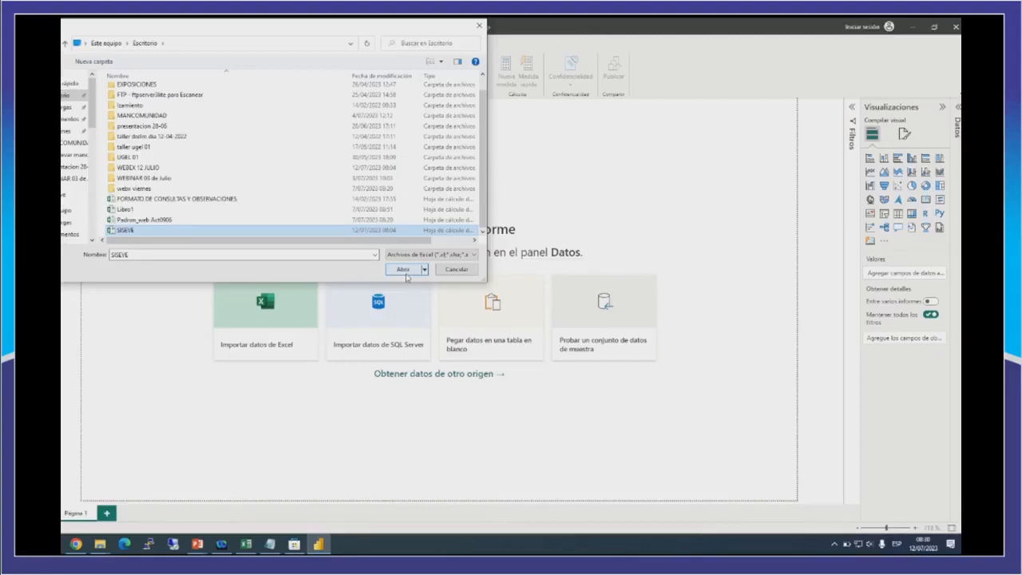
click(405, 273)
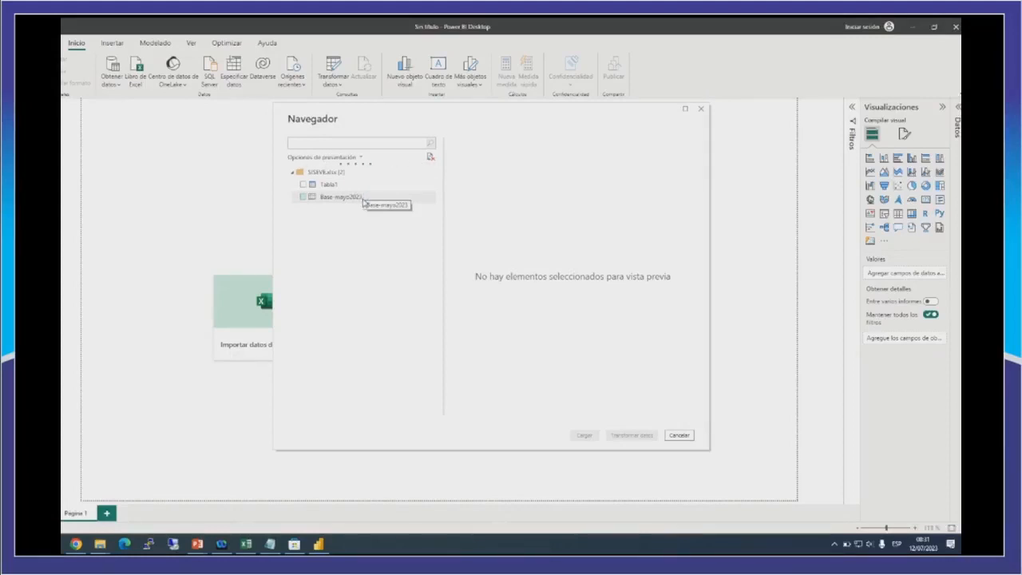
Preview the data of Tabla1 and of the Base-mayo2023 sheet in the SISEVE workbook.
click(302, 185)
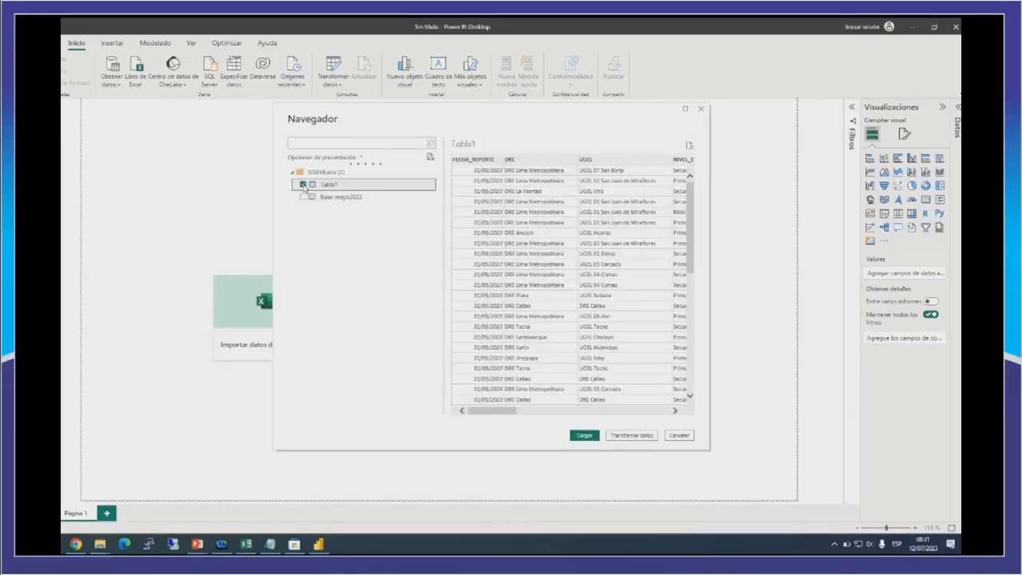
drag(509, 409, 510, 409)
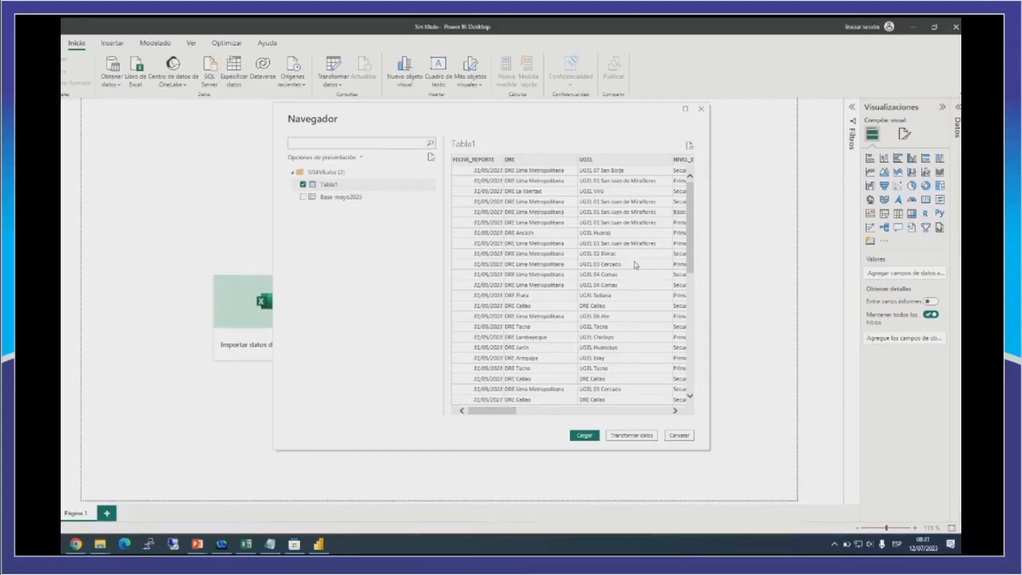
drag(692, 213, 691, 192)
click(302, 184)
click(303, 197)
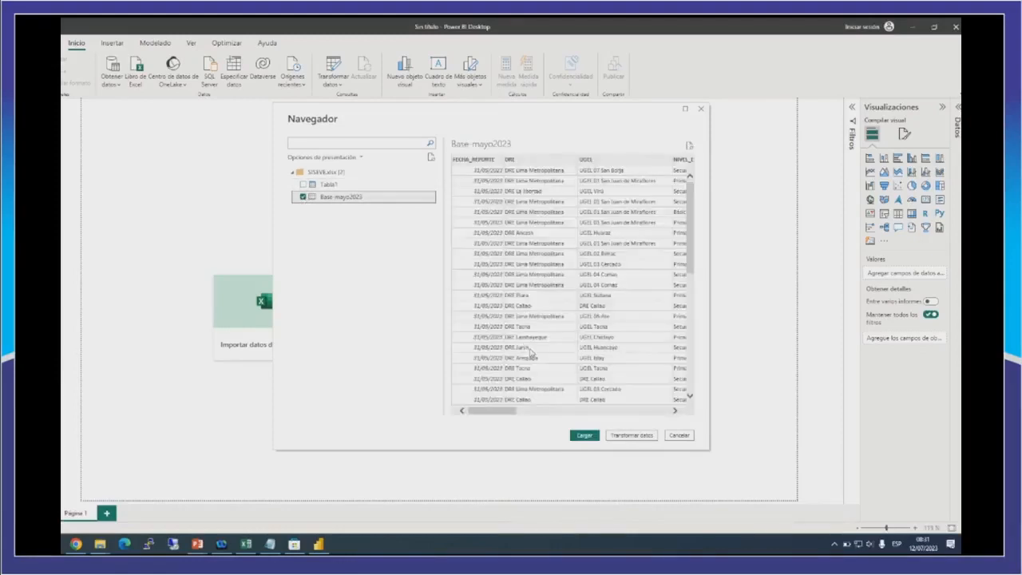
click(646, 413)
drag(647, 415, 472, 411)
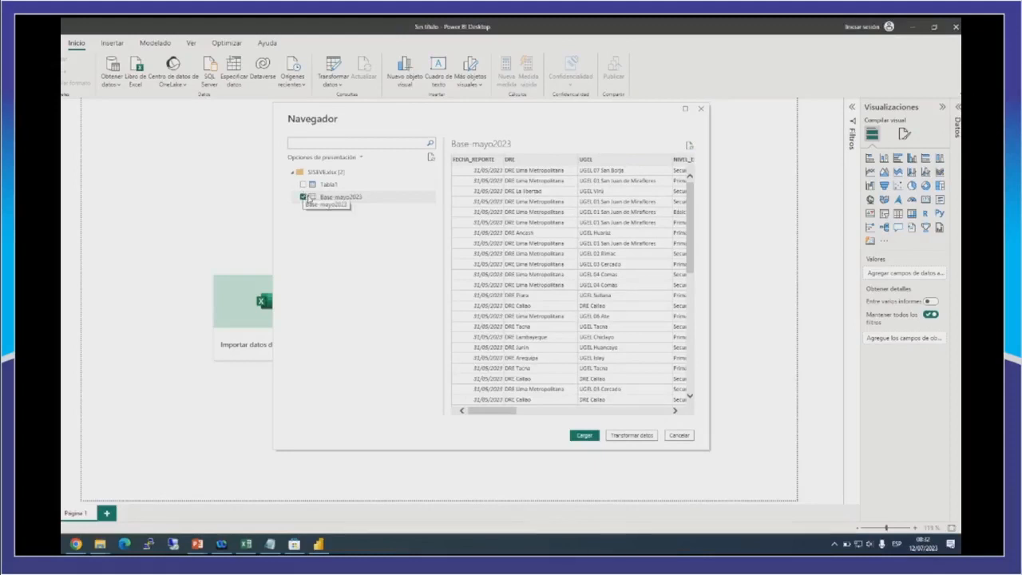
Leave only the Base-mayo2023 sheet selected for import and load its data into the report.
click(303, 196)
click(302, 185)
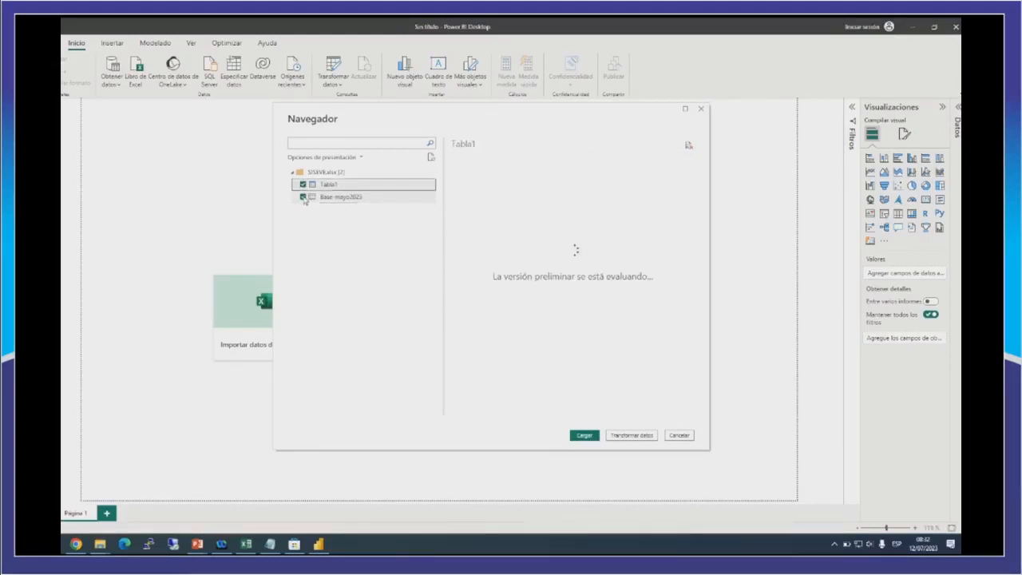
click(303, 197)
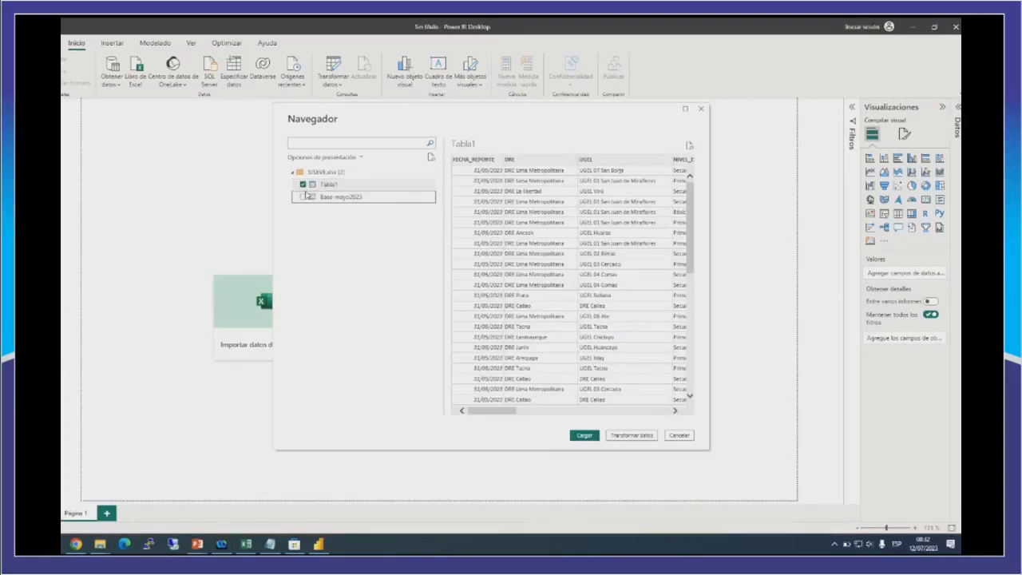
click(303, 185)
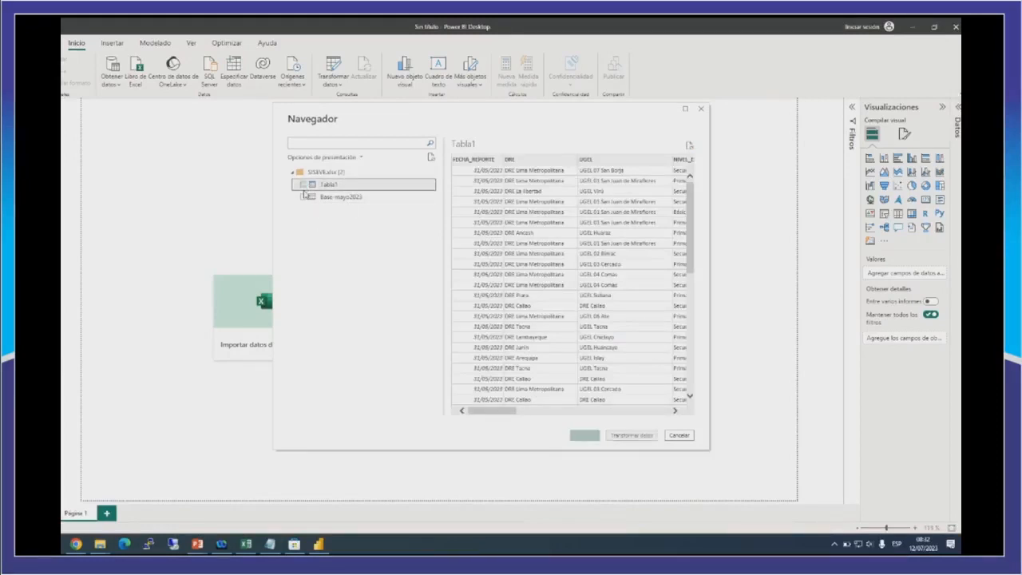
click(302, 197)
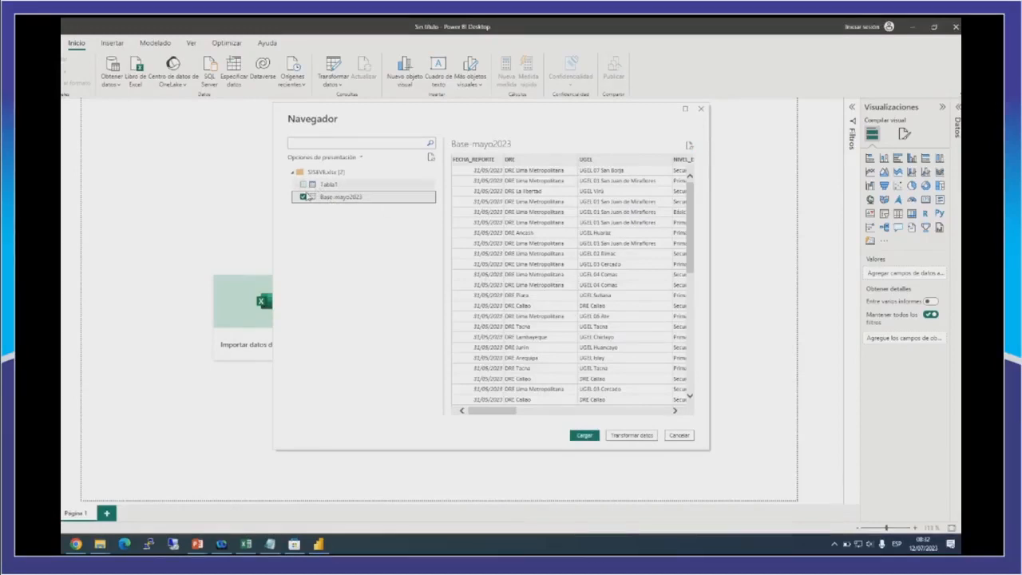
click(587, 436)
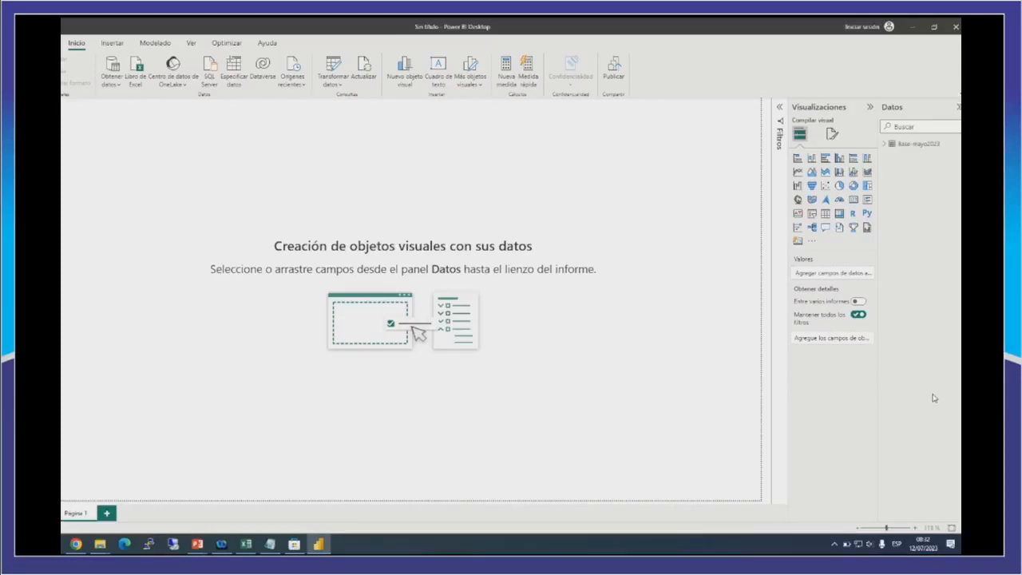
Insert a table visual showing the MOTIVO_AGRESION field of Base-mayo2023 and enlarge it to nearly the page's height.
click(882, 147)
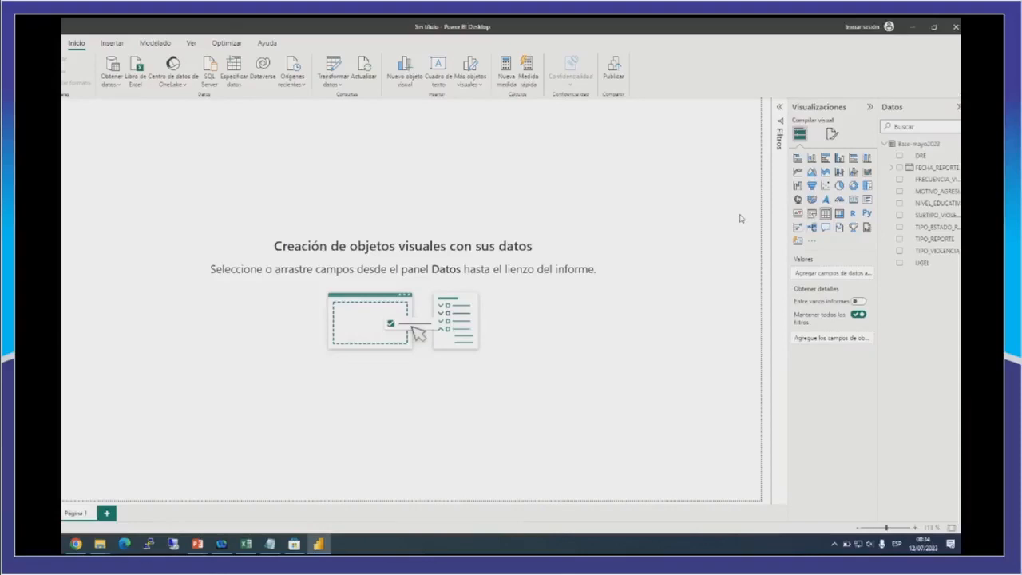
click(826, 213)
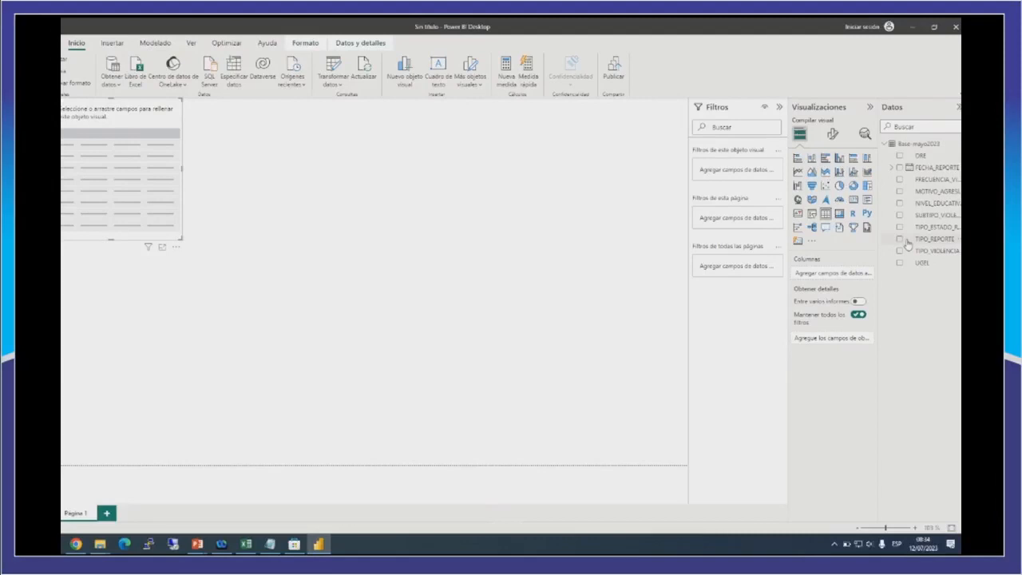
click(899, 192)
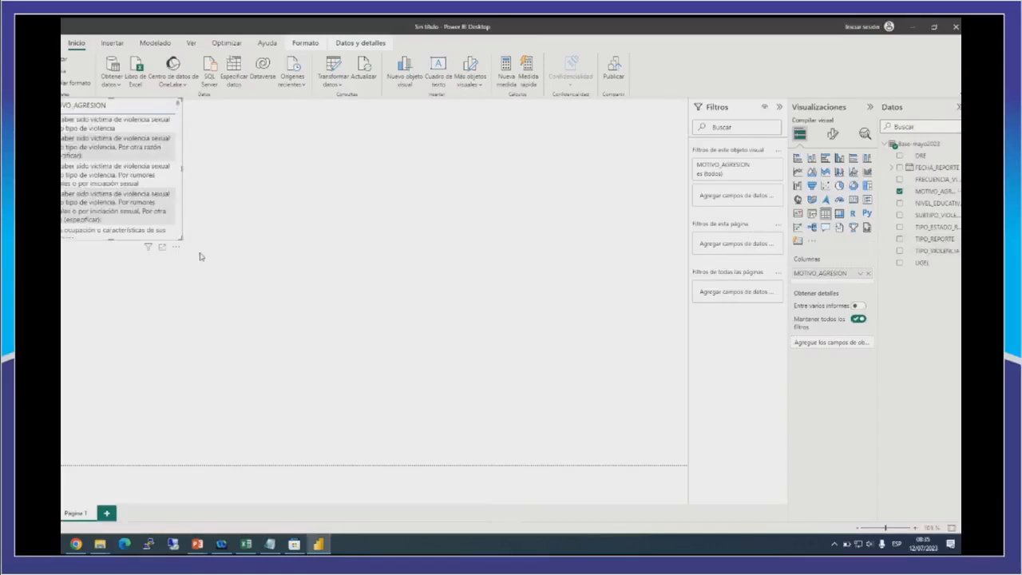
drag(182, 239, 271, 313)
drag(297, 369, 333, 447)
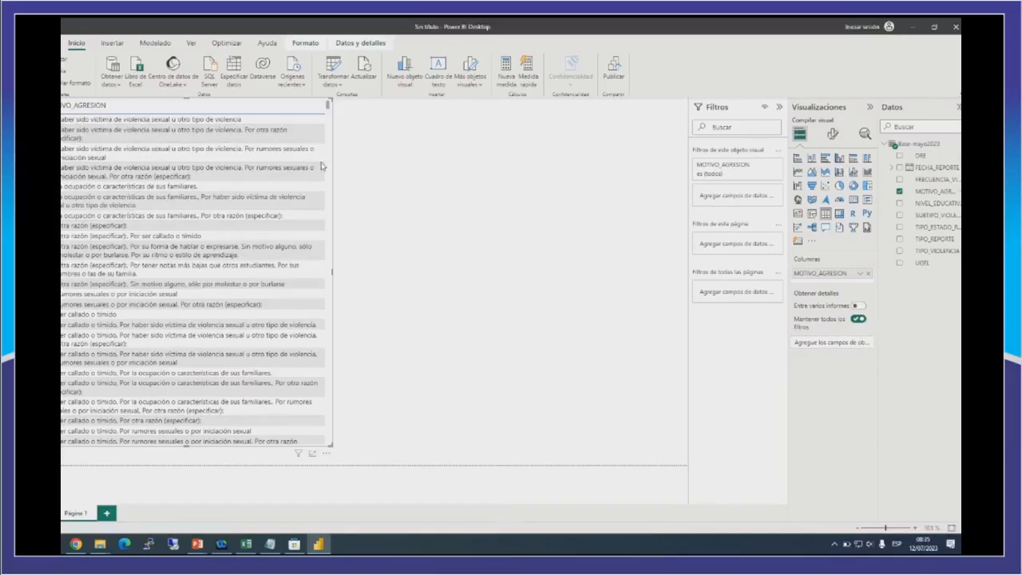
Look through the aggression motives, replace MOTIVO_AGRESION with TIPO_REPORTE in the table, and shorten the table to fit its rows.
drag(328, 106, 328, 193)
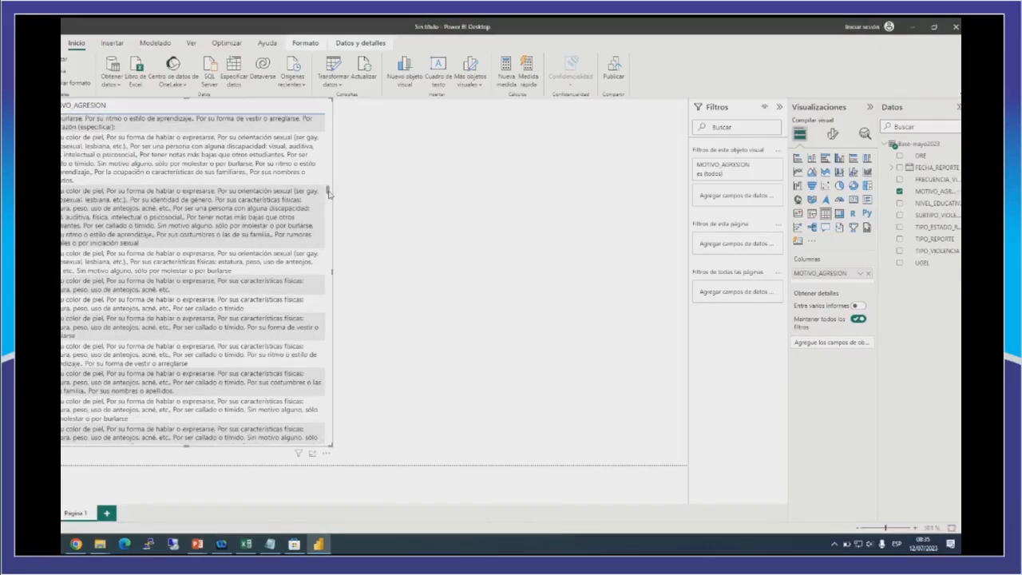
drag(329, 194, 308, 129)
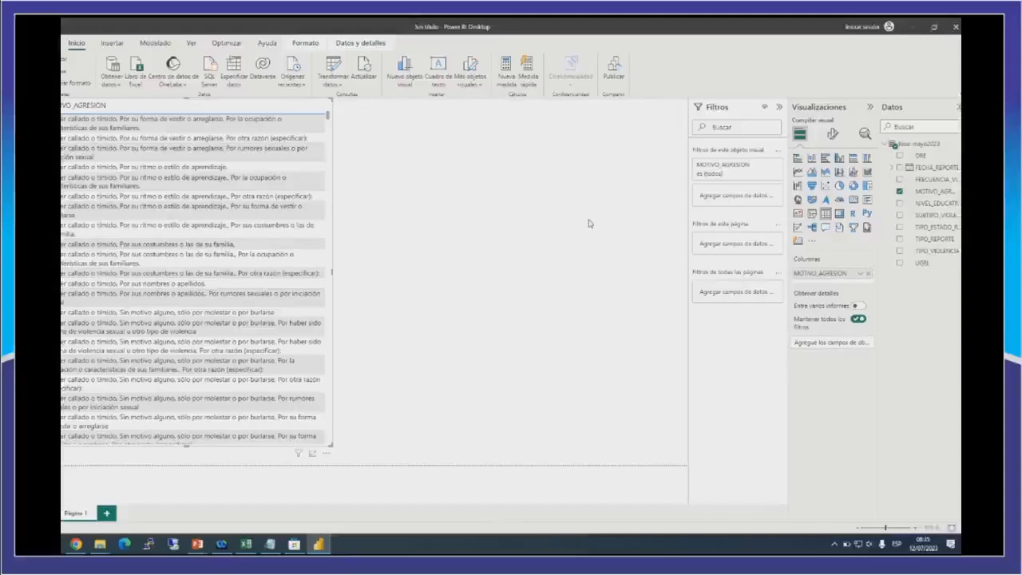
click(241, 159)
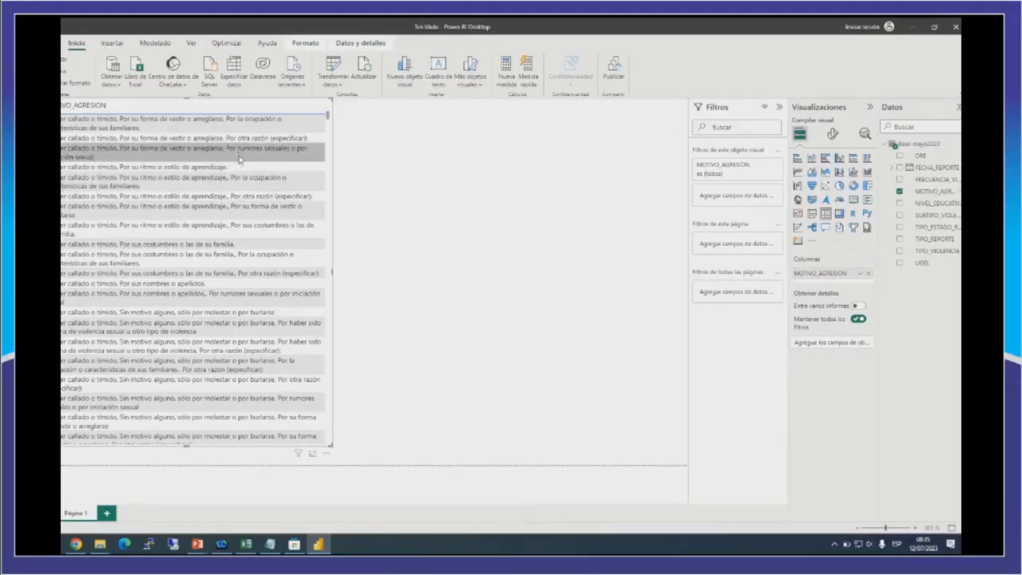
click(899, 192)
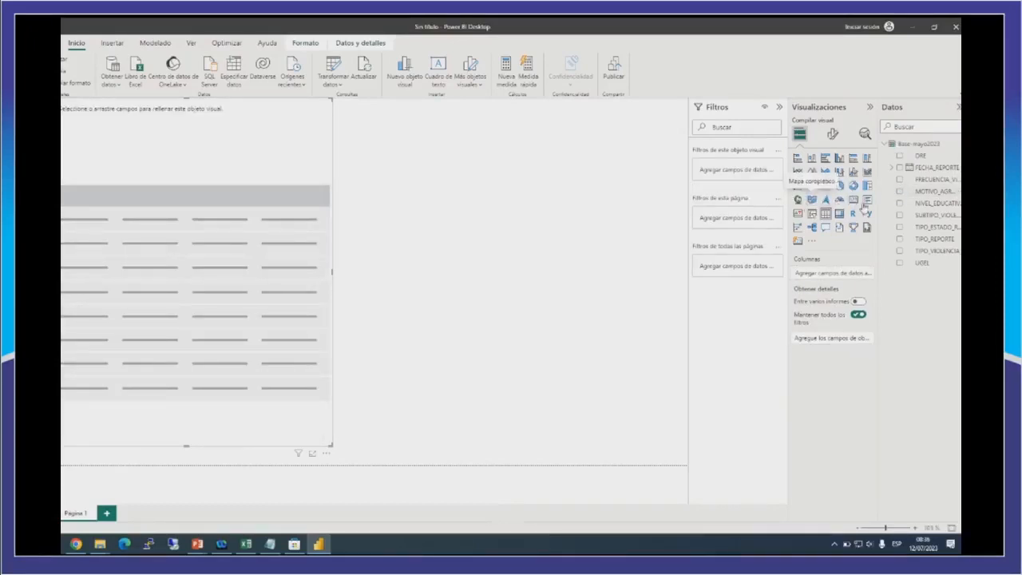
click(899, 241)
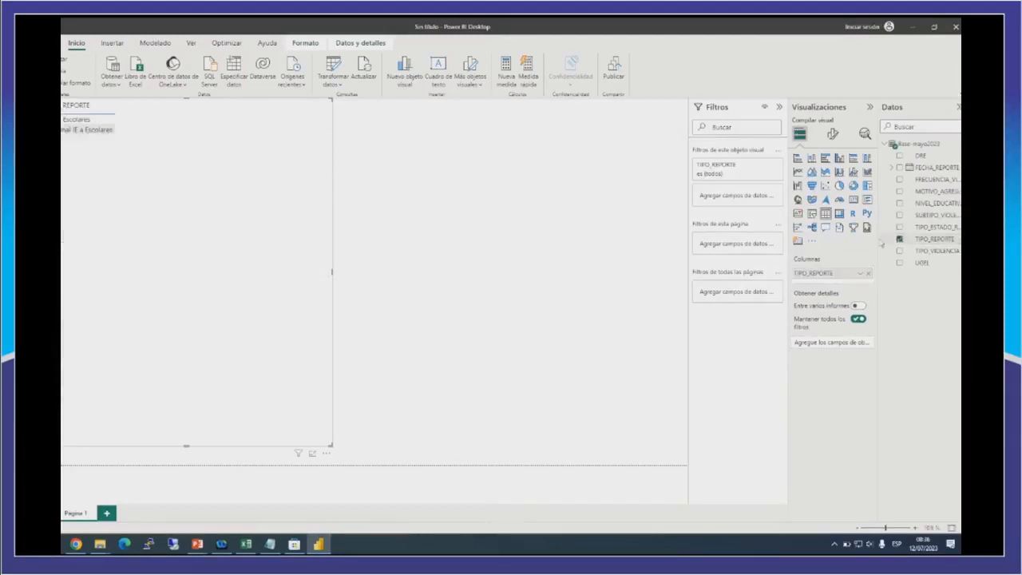
click(80, 131)
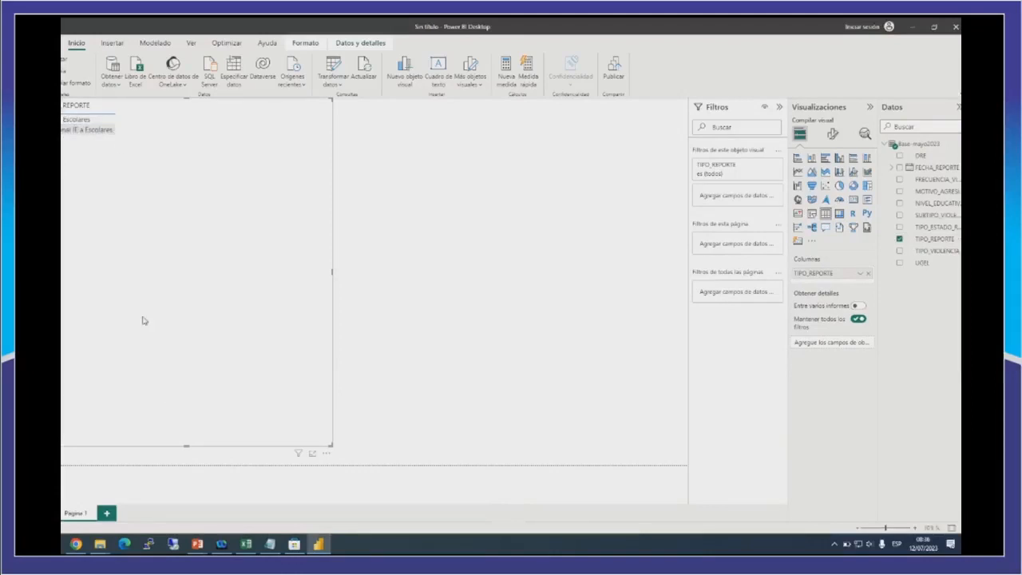
drag(185, 442, 179, 160)
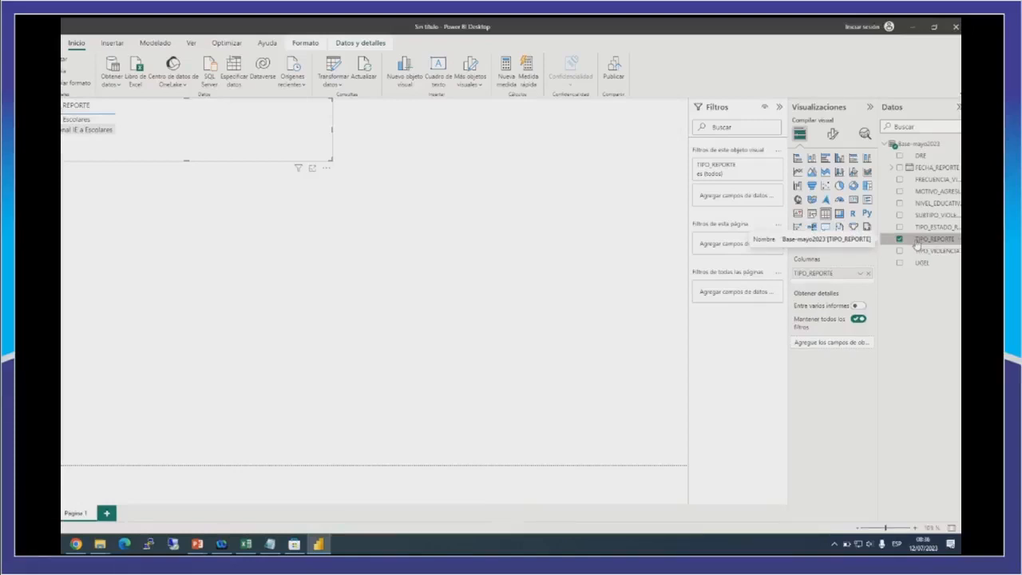
Add TIPO_REPORTE to the table as a second column and summarize that column with Recuento.
drag(917, 243, 826, 281)
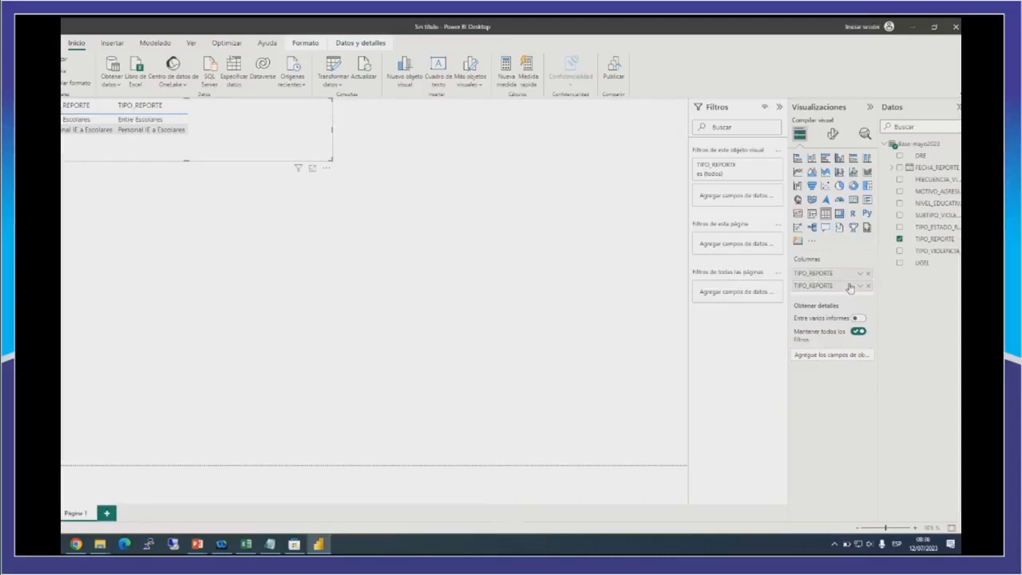
drag(850, 289, 856, 292)
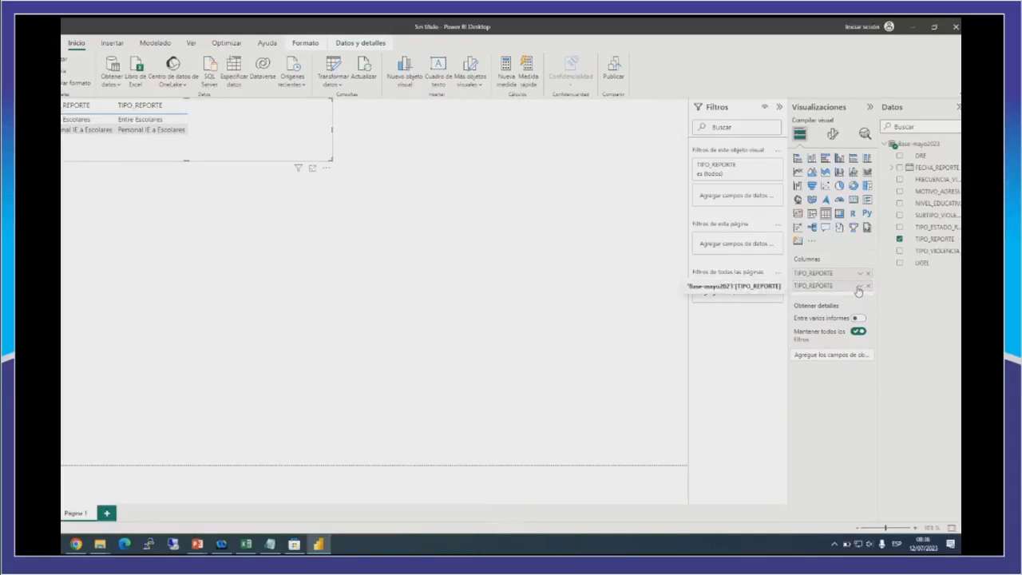
click(858, 290)
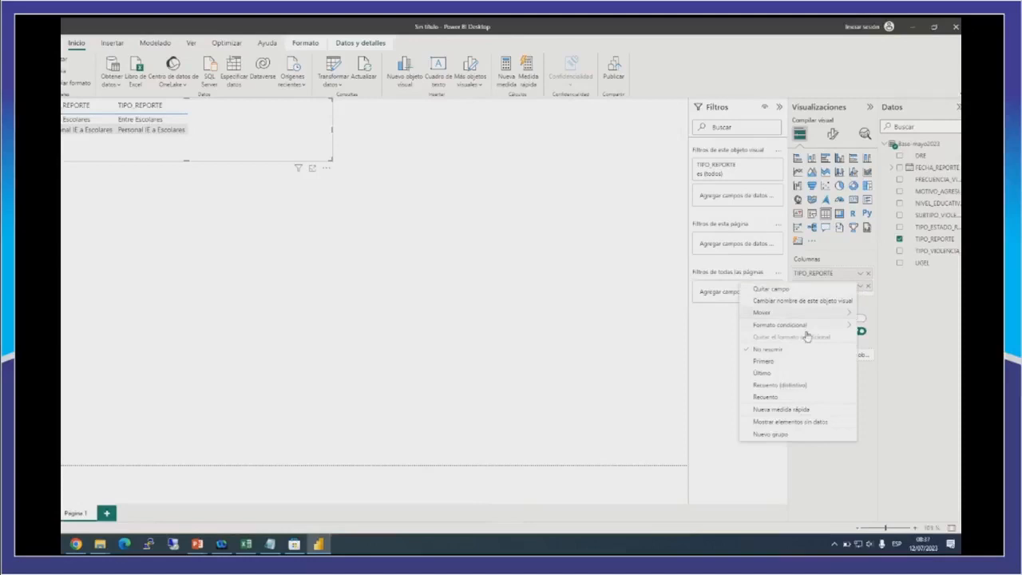
click(764, 397)
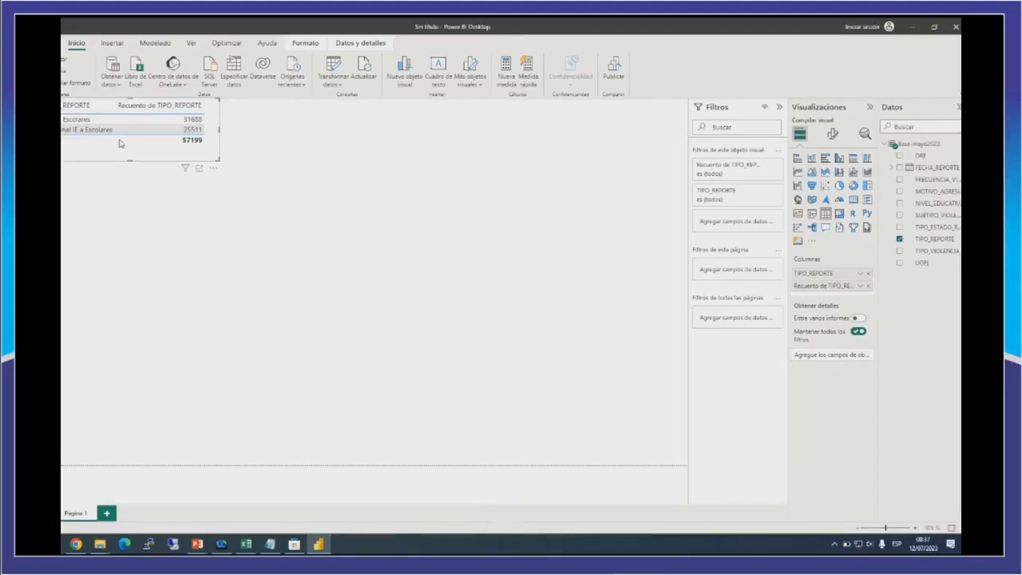
Move the compacted report-type table lower on the page and place a duplicate of it directly beneath.
drag(177, 161, 206, 232)
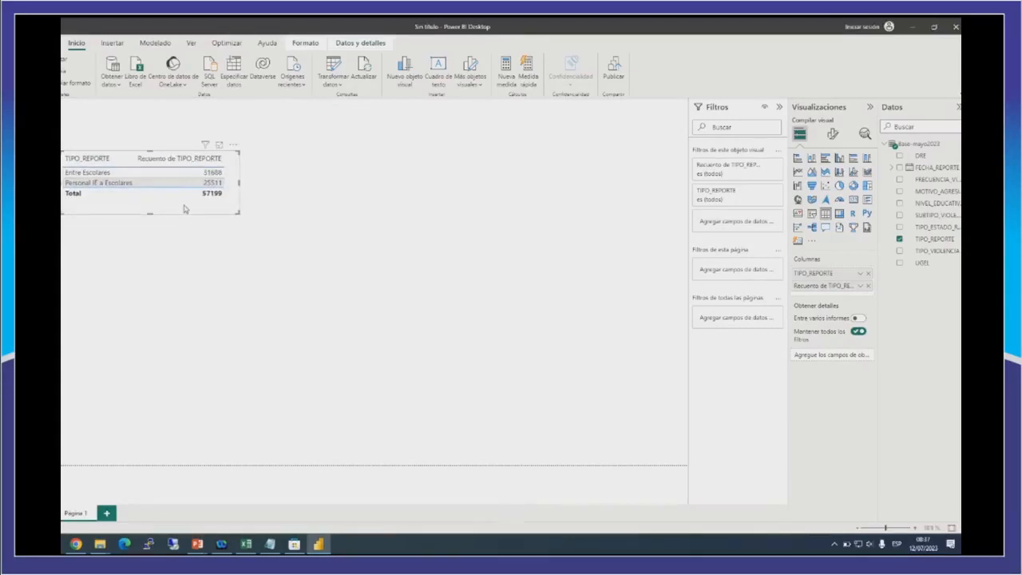
drag(150, 213, 151, 204)
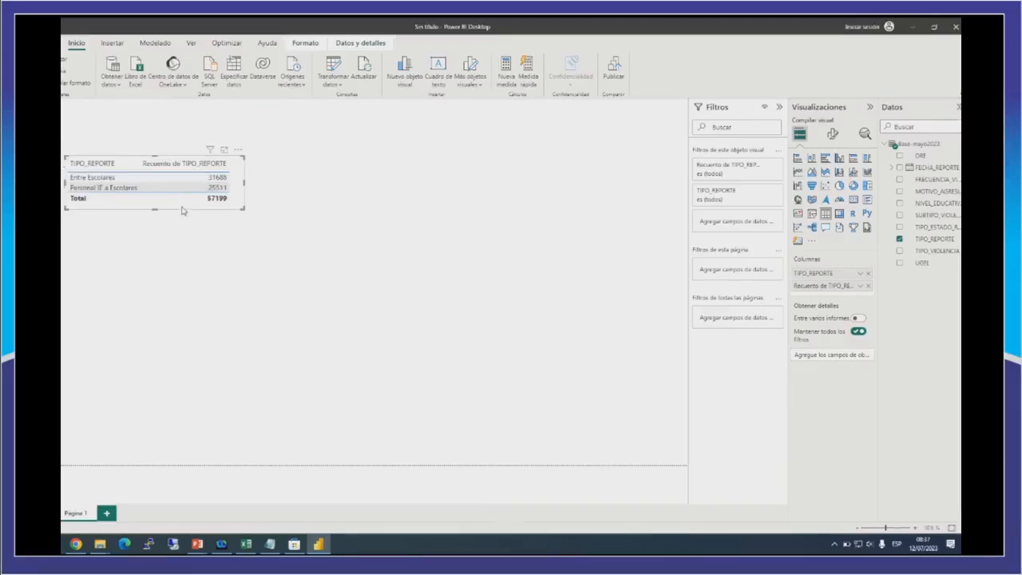
key(ctrl+c)
key(ctrl+v)
drag(183, 250, 176, 271)
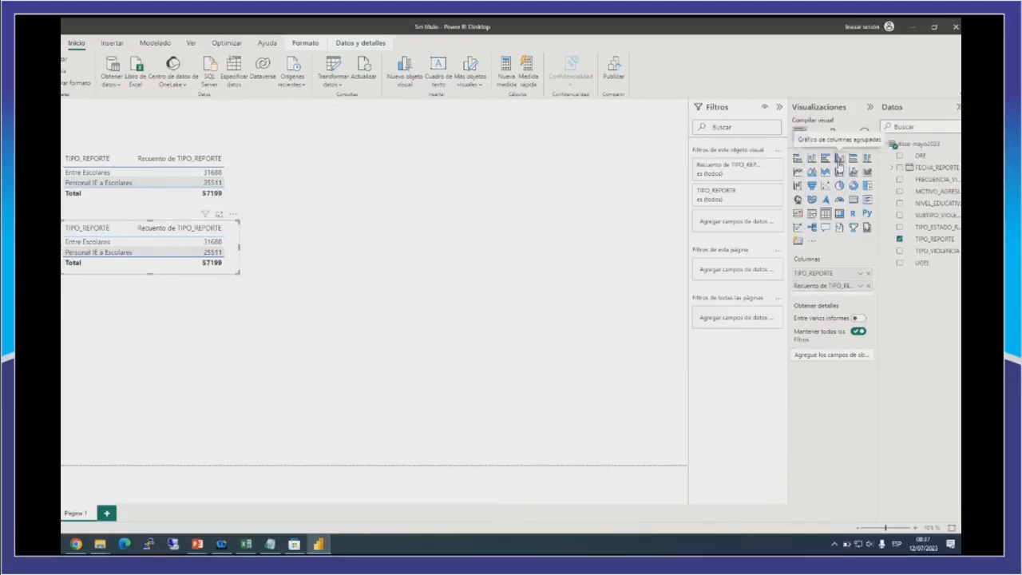
Convert the duplicated table into a clustered column chart and stretch it down to near the page's lower edge.
click(839, 164)
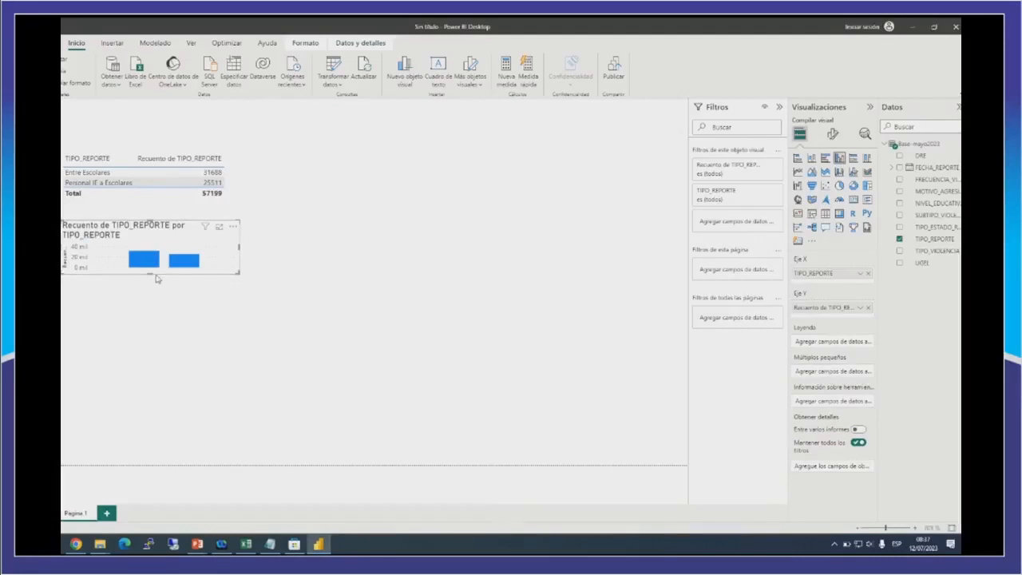
drag(150, 273, 151, 322)
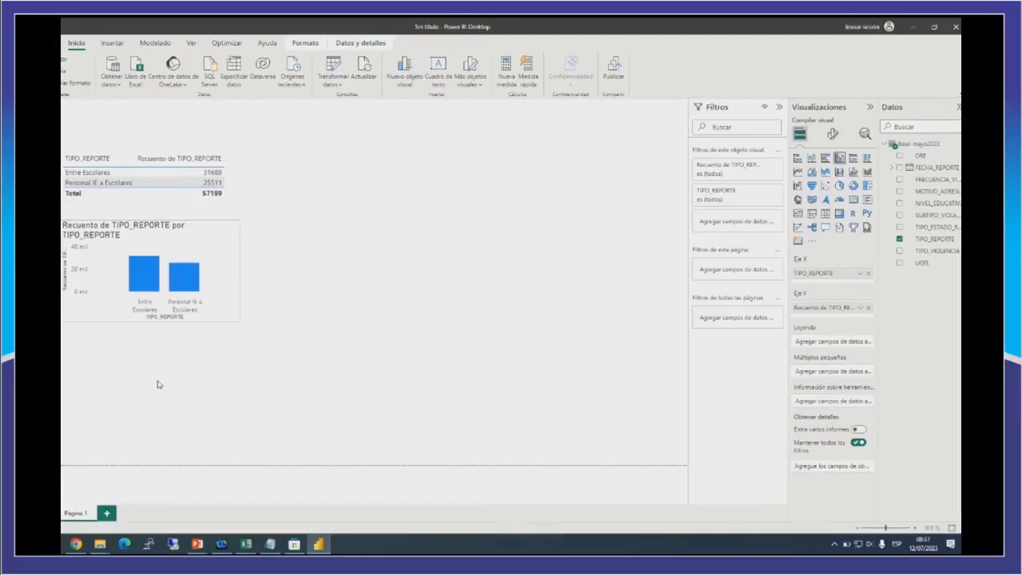
drag(157, 384, 150, 432)
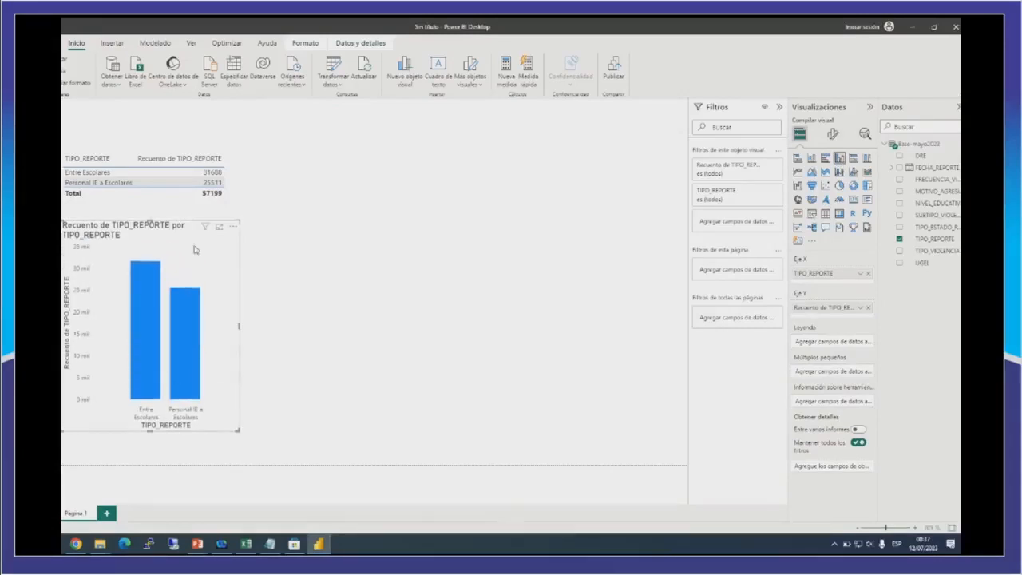
Narrow the TIPO_REPORTE column chart slightly and move it up directly beneath its table.
drag(239, 324, 233, 324)
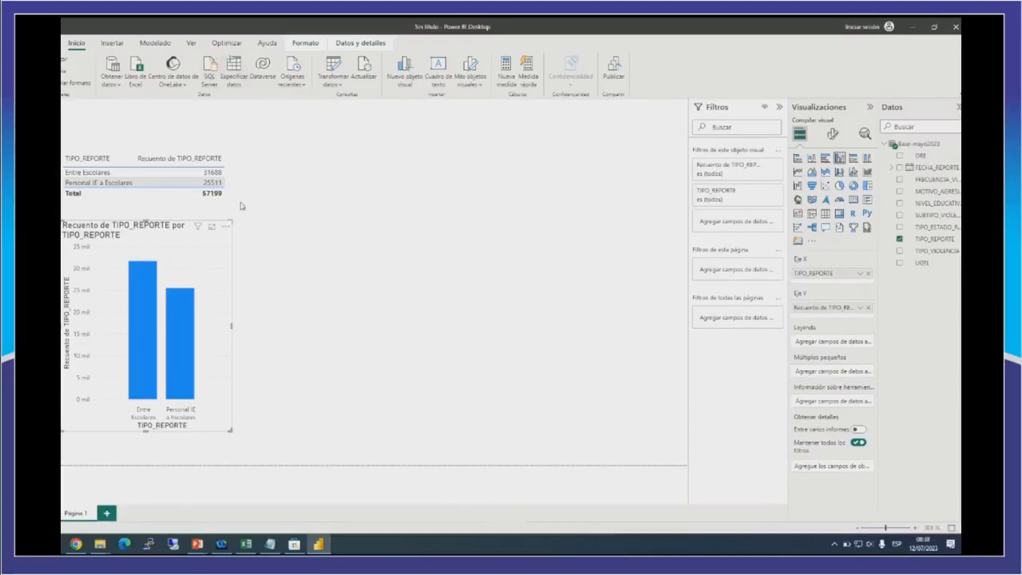
drag(225, 257, 225, 245)
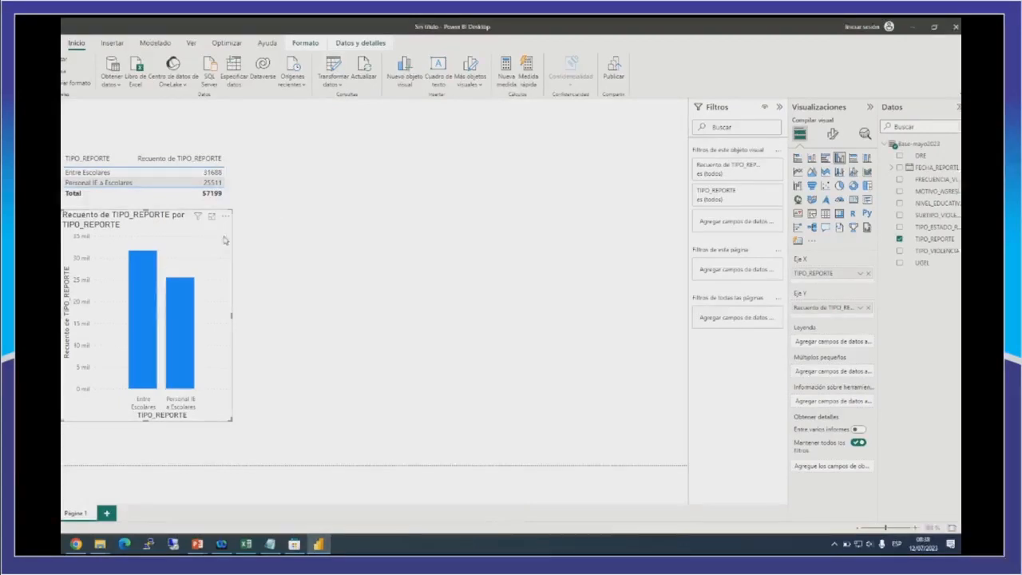
click(309, 233)
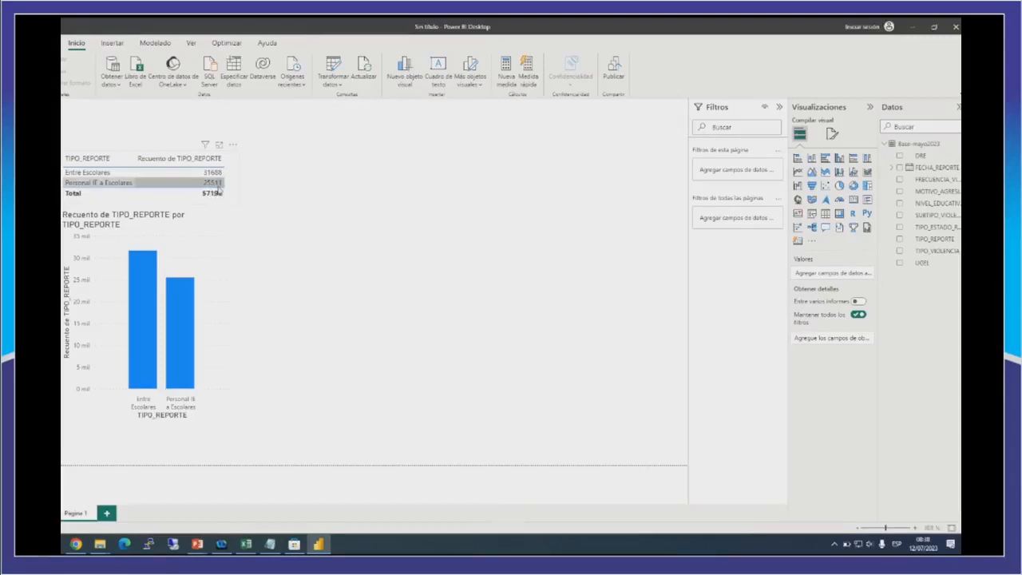
click(226, 243)
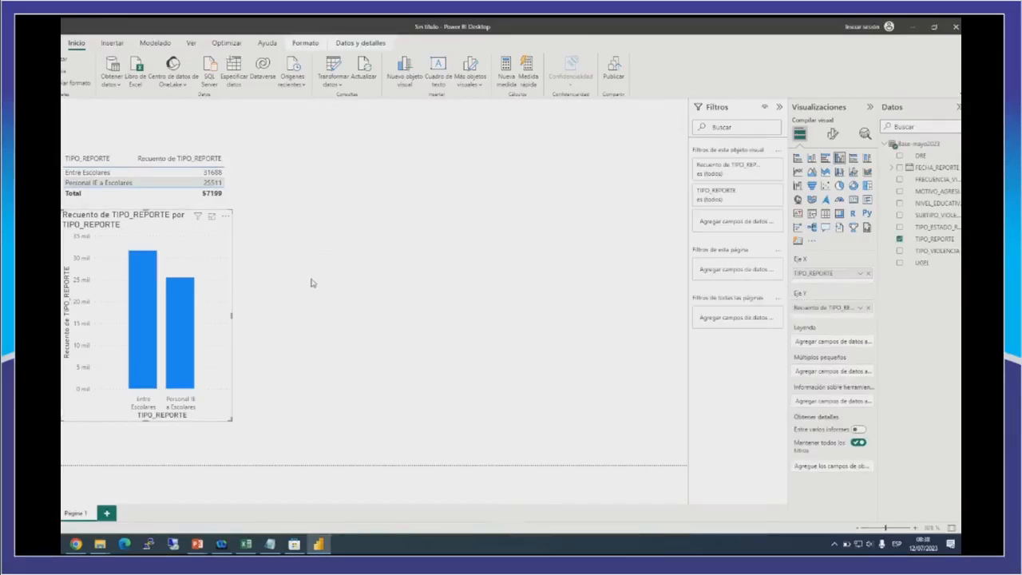
Insert a new table visual listing NIVEL_EDUCATIVO, then shorten it to fit its rows and widen it for another column.
click(394, 256)
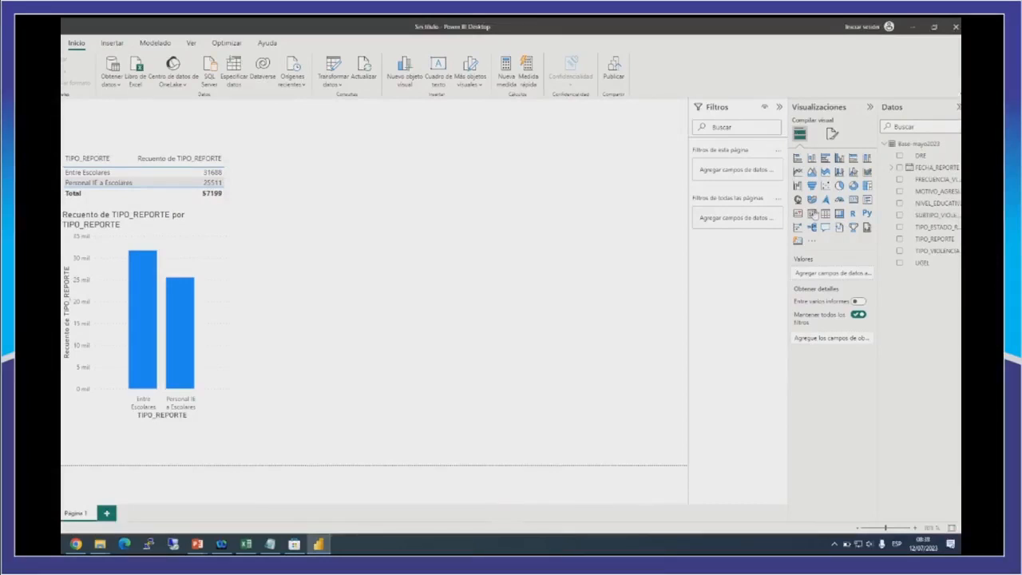
click(827, 215)
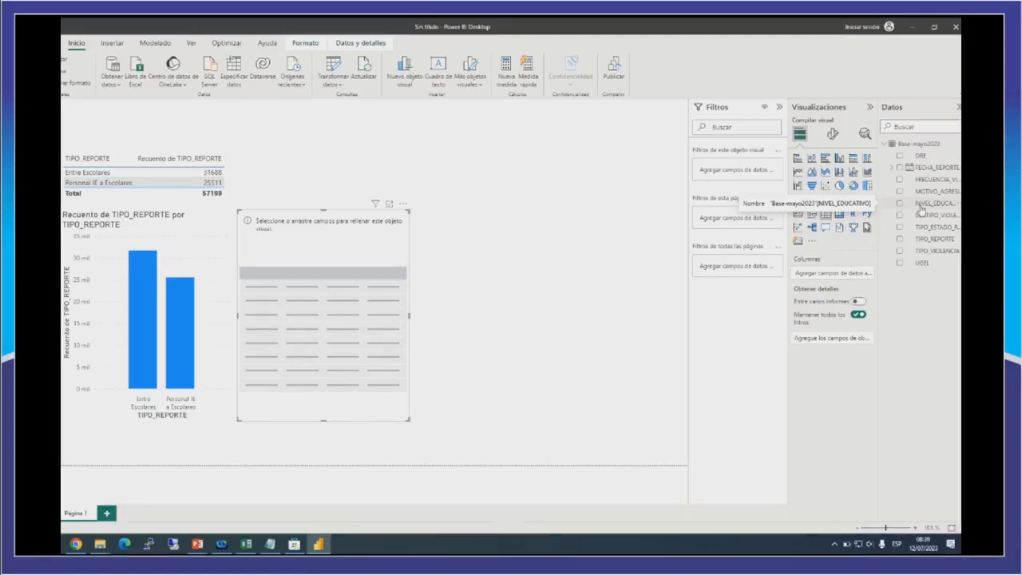
click(921, 209)
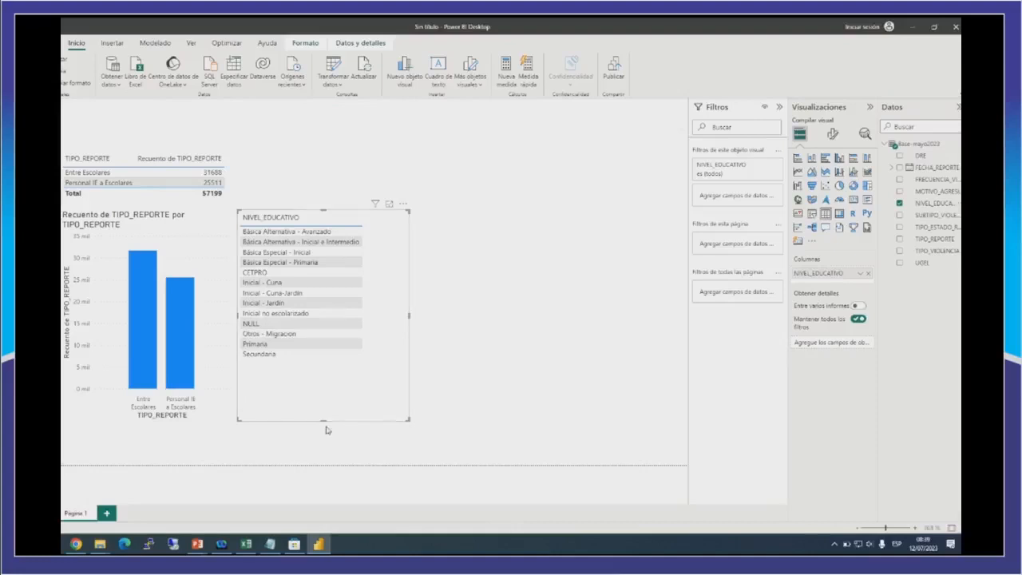
drag(322, 421, 339, 371)
drag(408, 289, 506, 288)
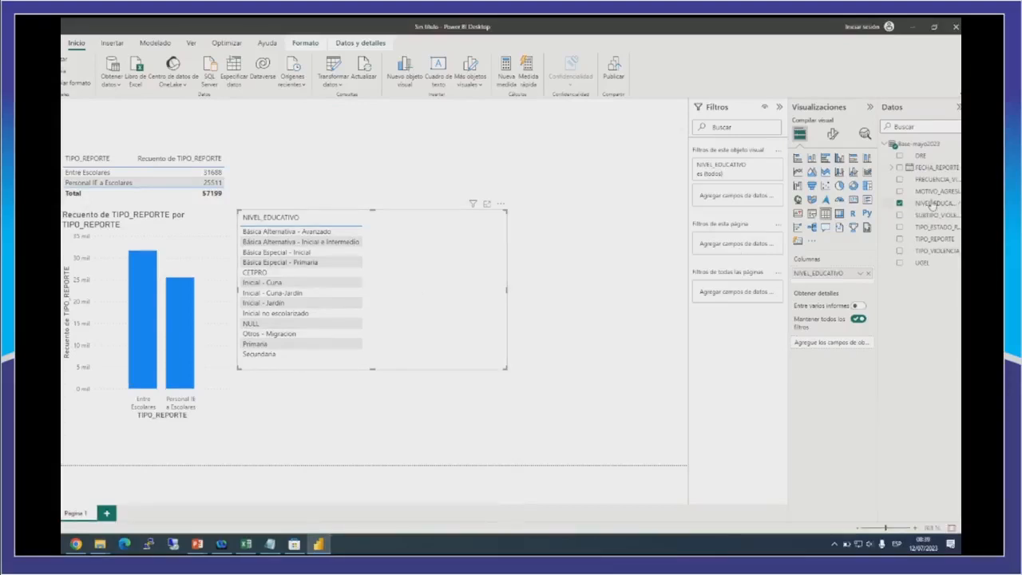
Add NIVEL_EDUCATIVO to the new table as a second column and summarize that column with Recuento.
drag(931, 205, 842, 285)
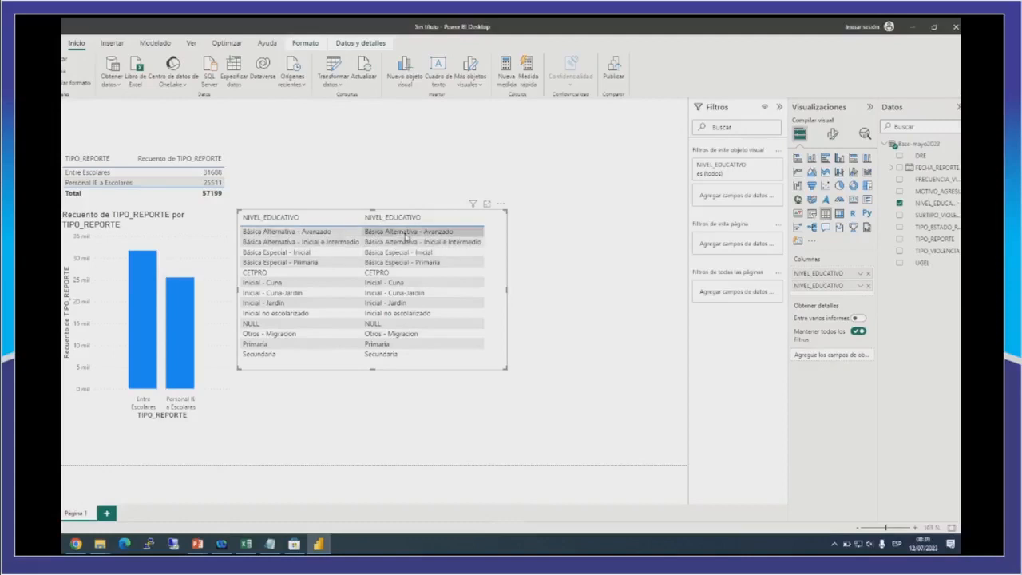
click(860, 287)
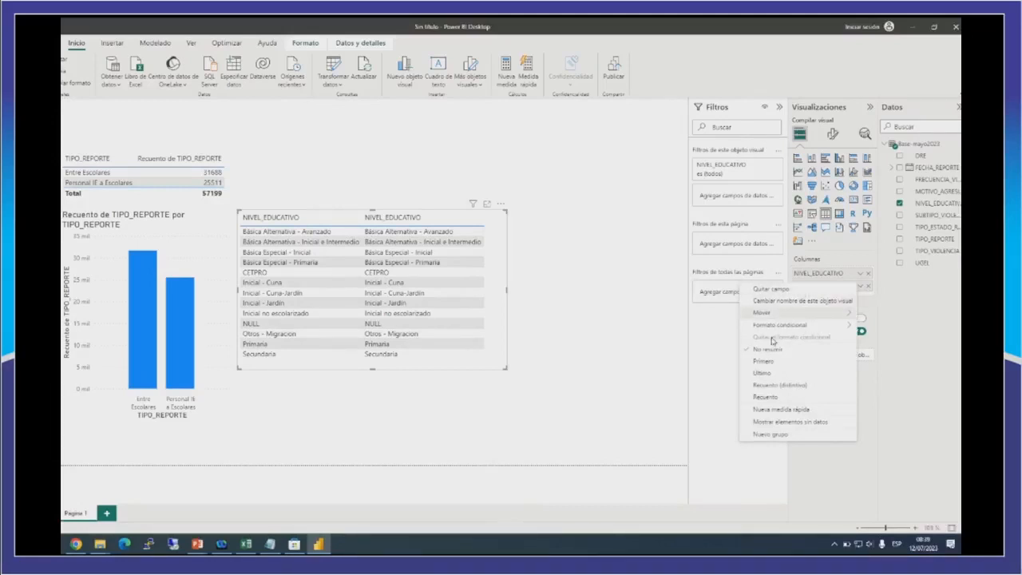
click(764, 398)
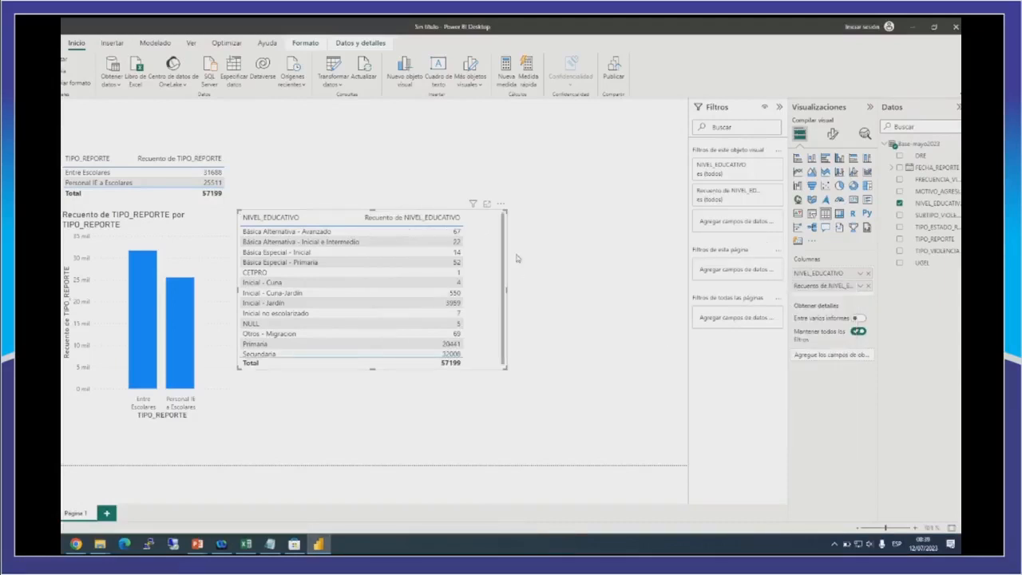
Align the NIVEL_EDUCATIVO table with the top of the TIPO_REPORTE table, leaving a gap between them, and resize it to fit all rows and columns.
drag(495, 234, 498, 175)
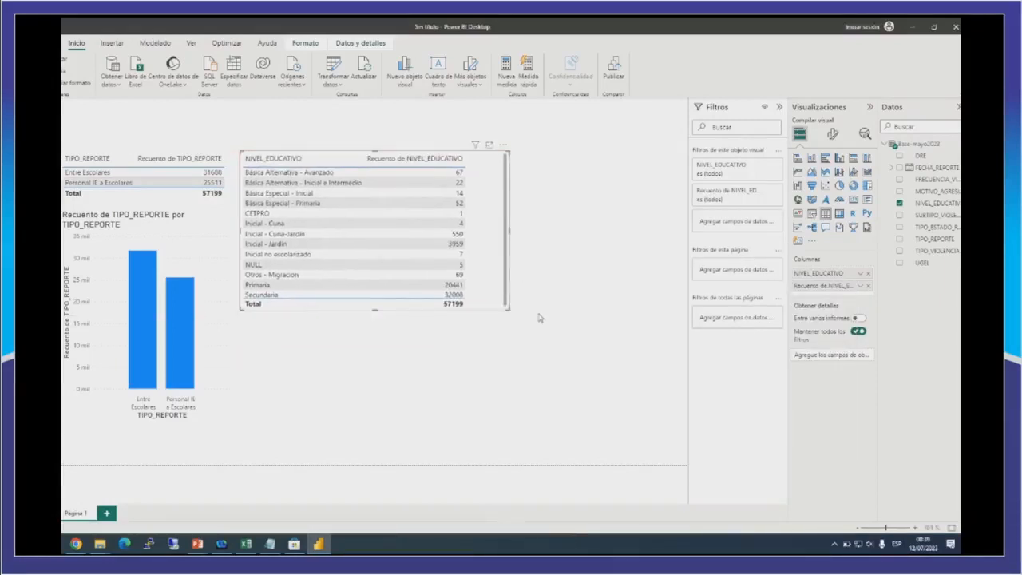
drag(507, 310, 557, 319)
drag(536, 183, 577, 195)
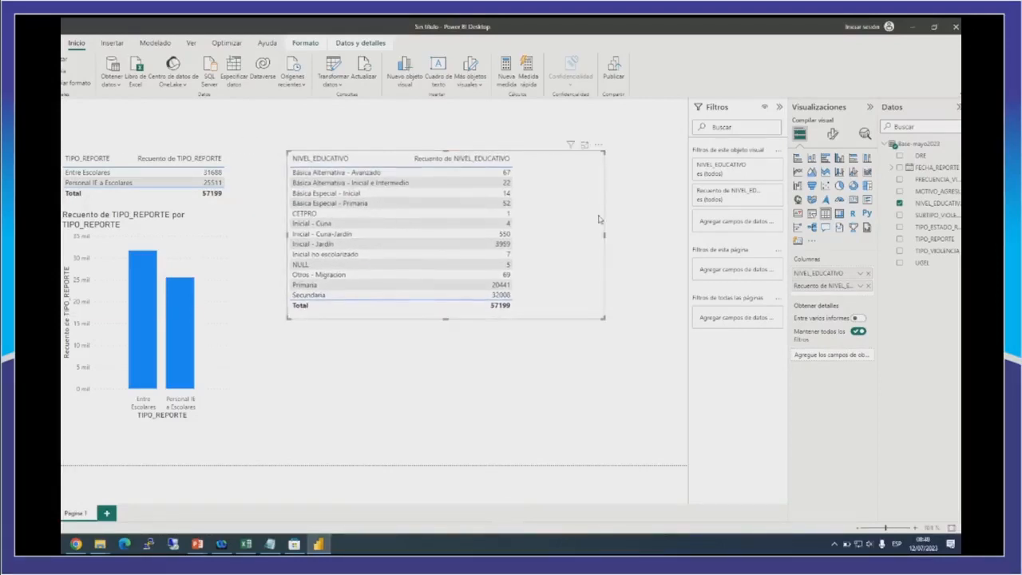
drag(604, 240, 532, 241)
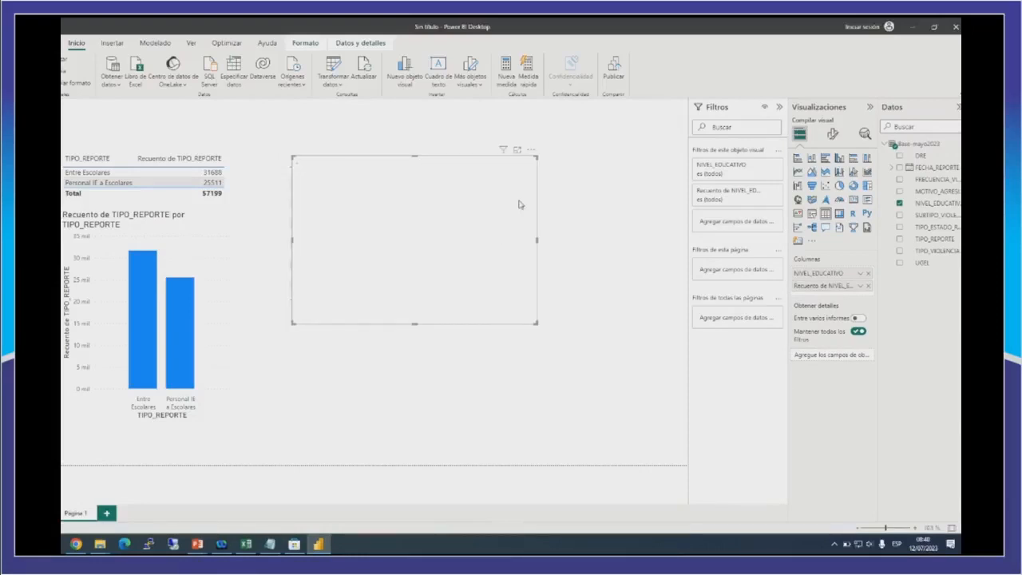
Place a duplicate of the NIVEL_EDUCATIVO table below the original and convert it into a clustered column chart extending to the page's edge.
drag(520, 198, 531, 291)
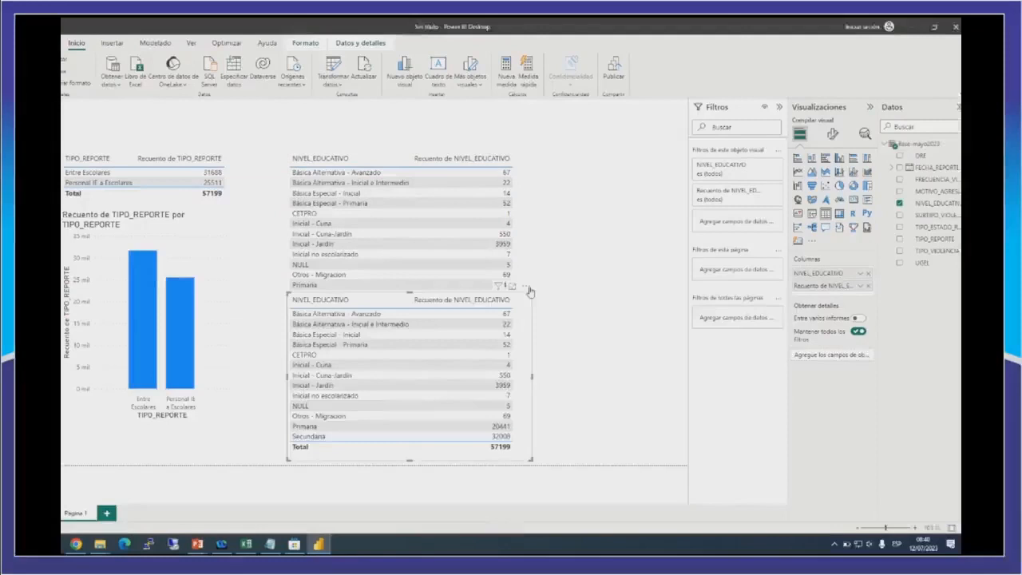
click(839, 159)
drag(678, 373, 686, 372)
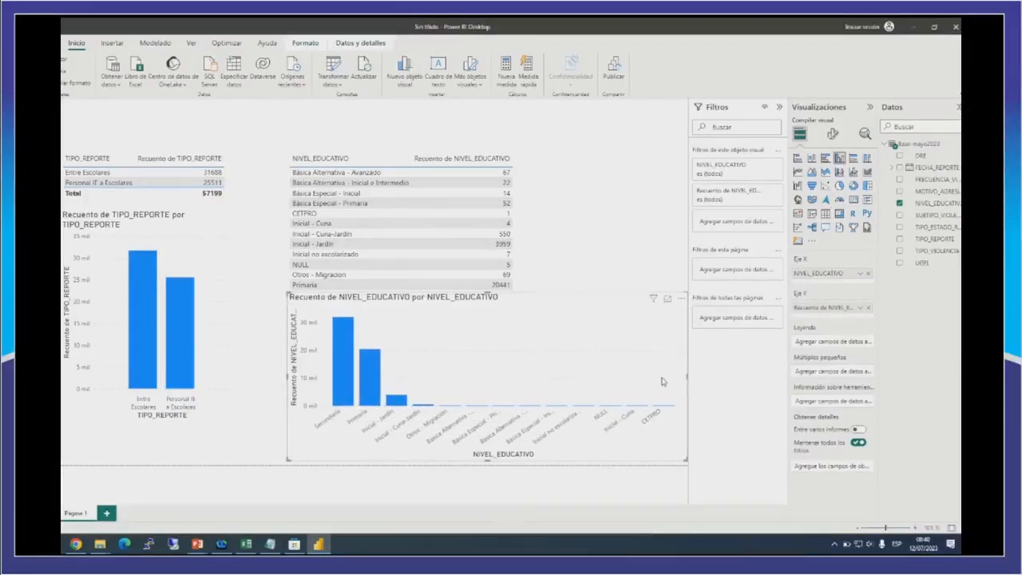
Move the NIVEL_EDUCATIVO table up clear of its column chart and narrow the chart slightly.
drag(522, 247, 518, 201)
click(596, 302)
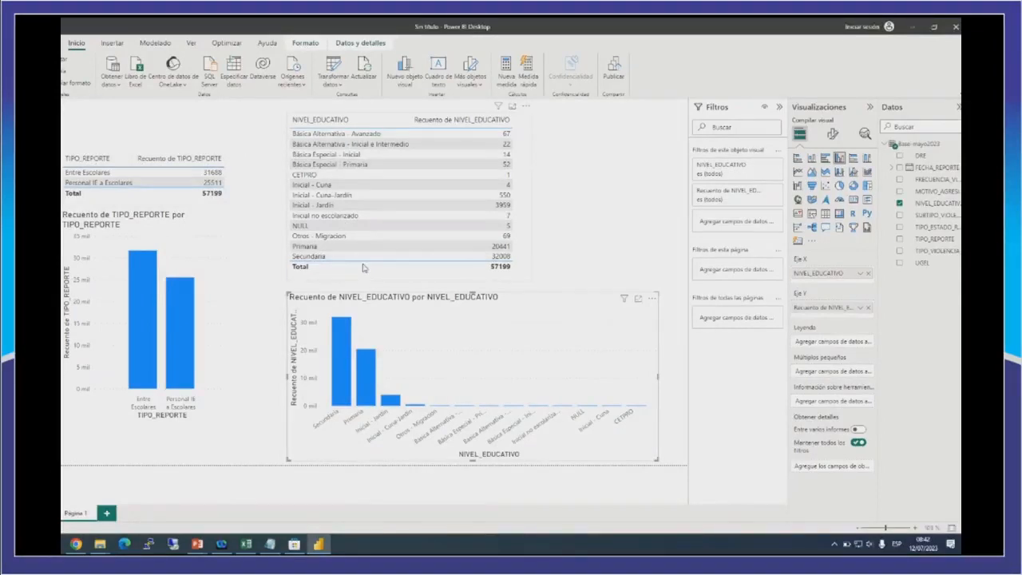
Cross-filter the report by the Primaria and Secundaria levels in turn, clear that selection, and filter by Entre Escolares.
click(318, 249)
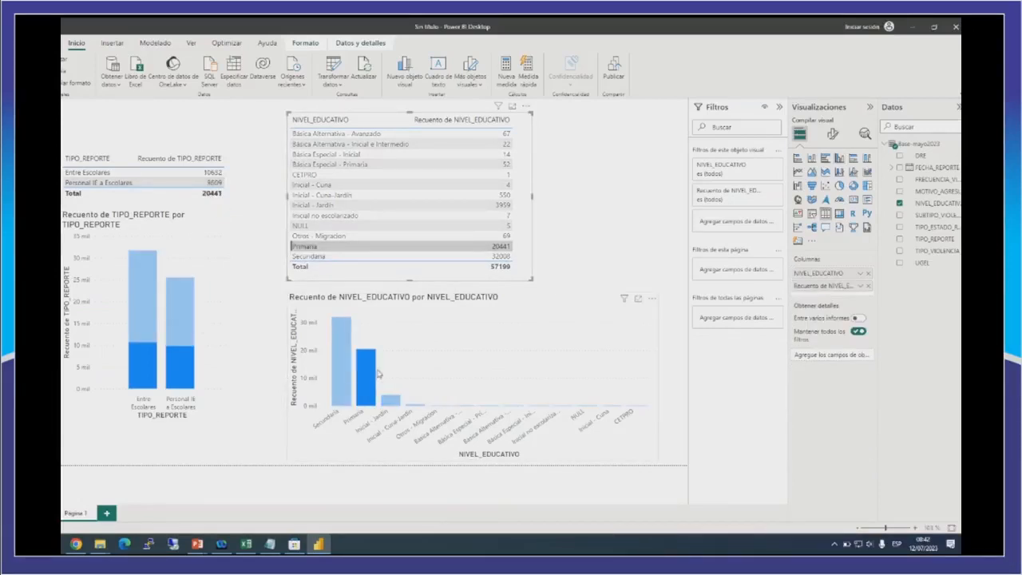
click(313, 257)
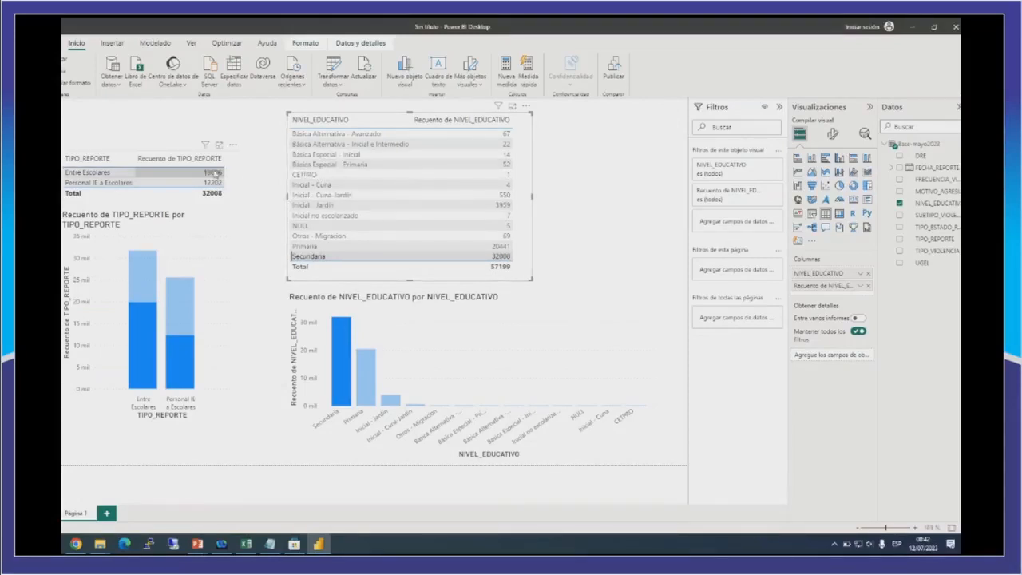
click(321, 258)
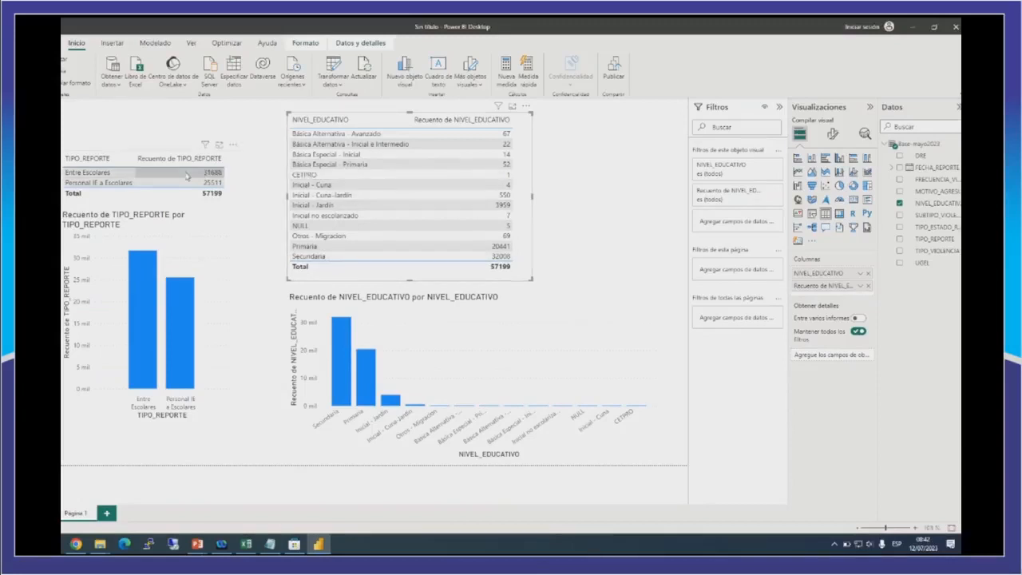
click(109, 176)
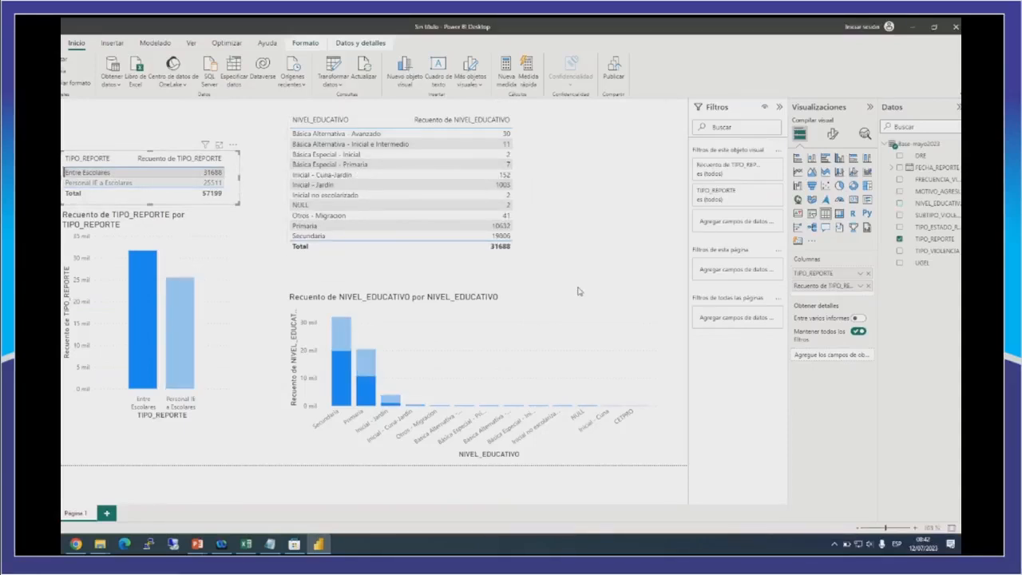
click(518, 136)
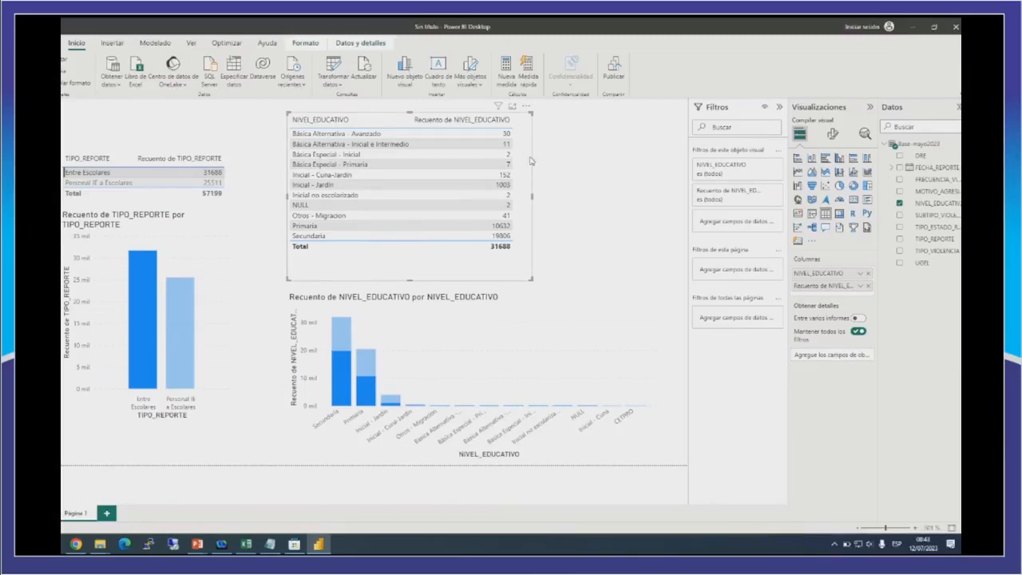
Add a new table visual to the page with TIPO_ESTADO_REPORTE as its column.
click(608, 229)
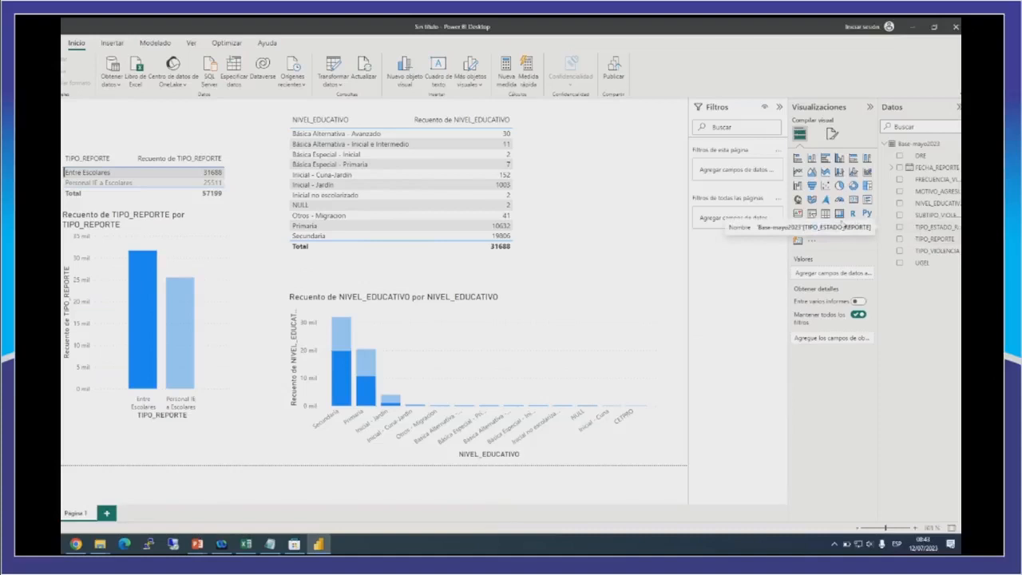
click(824, 214)
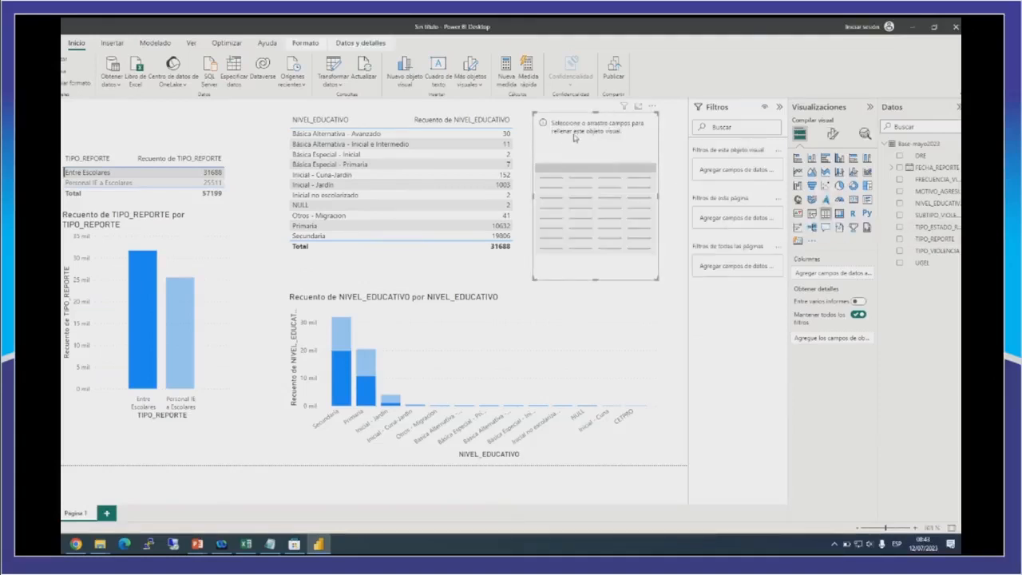
click(900, 229)
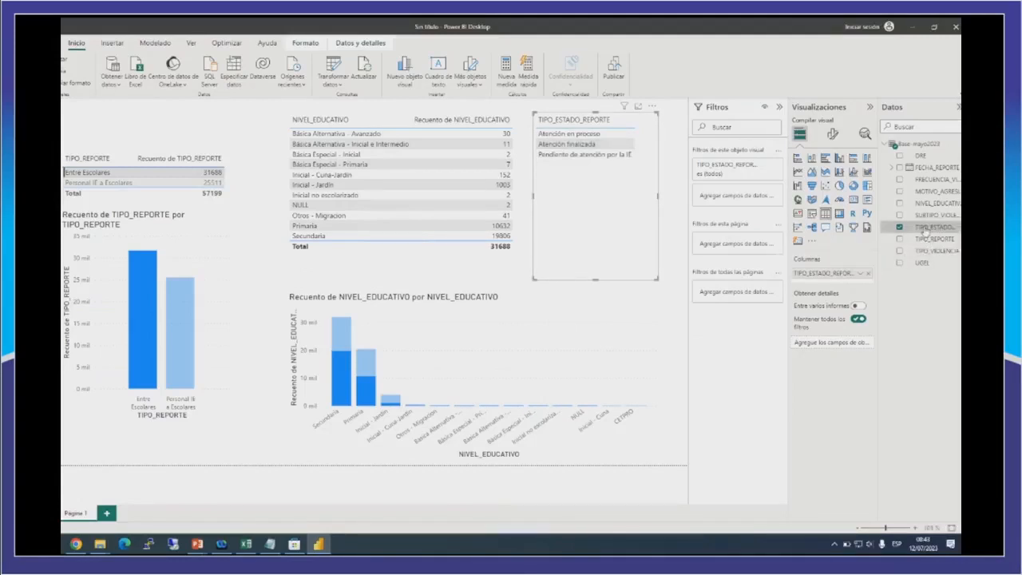
Add TIPO_ESTADO_REPORTE as a second column summarized with Recuento, and make the new table wider and shorter.
drag(918, 232, 671, 239)
drag(658, 198, 684, 197)
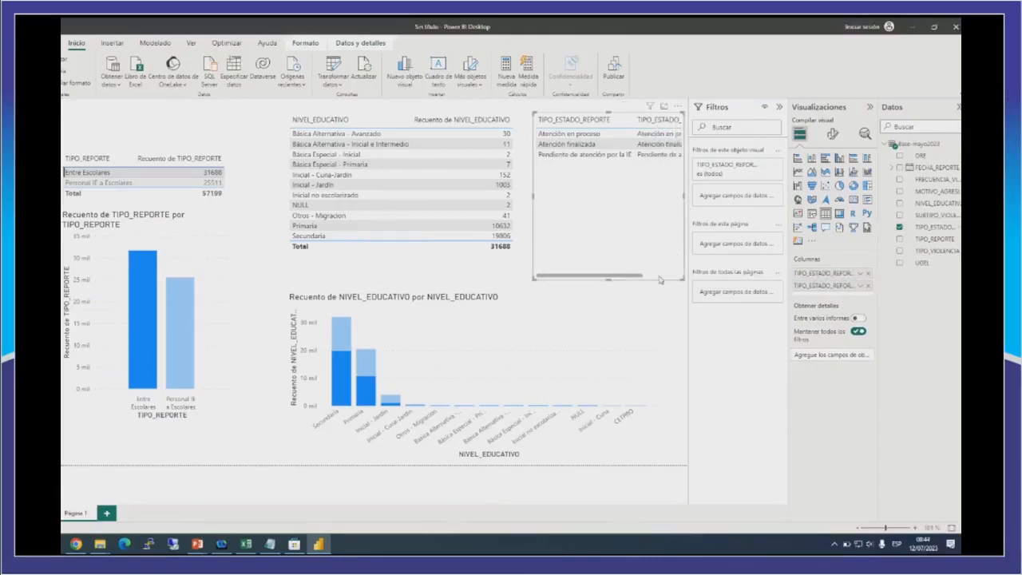
drag(606, 279, 609, 192)
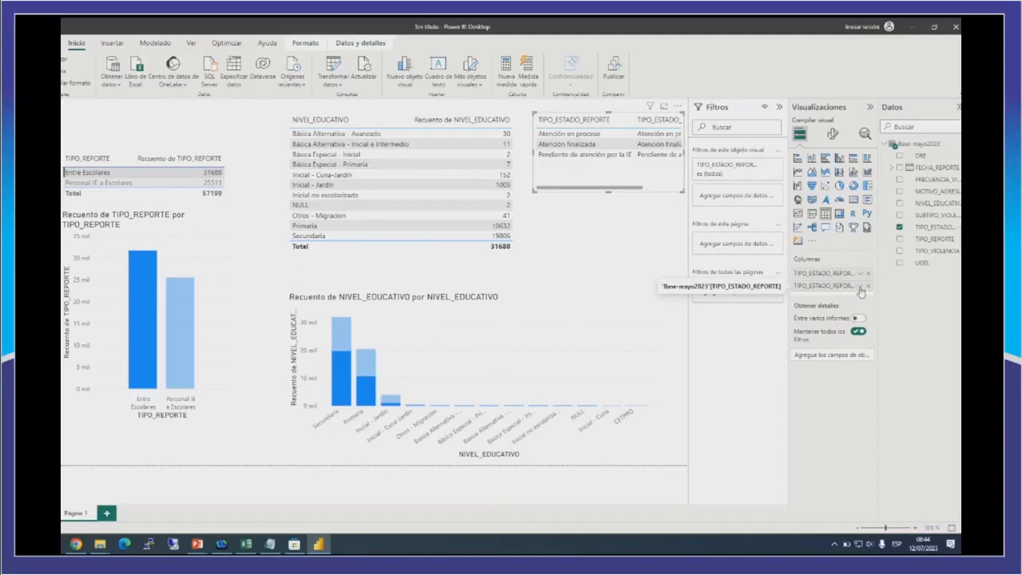
click(861, 287)
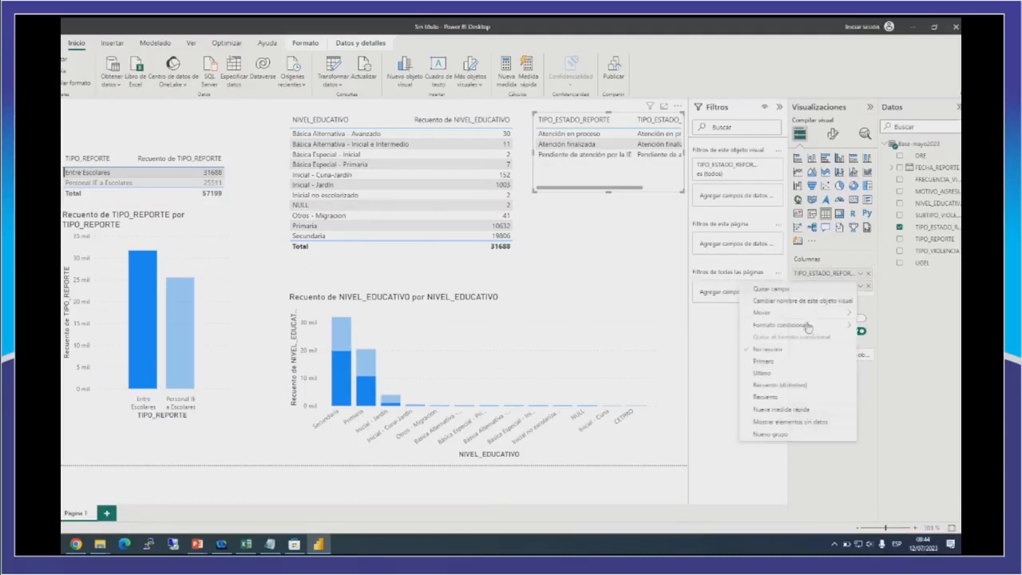
click(787, 397)
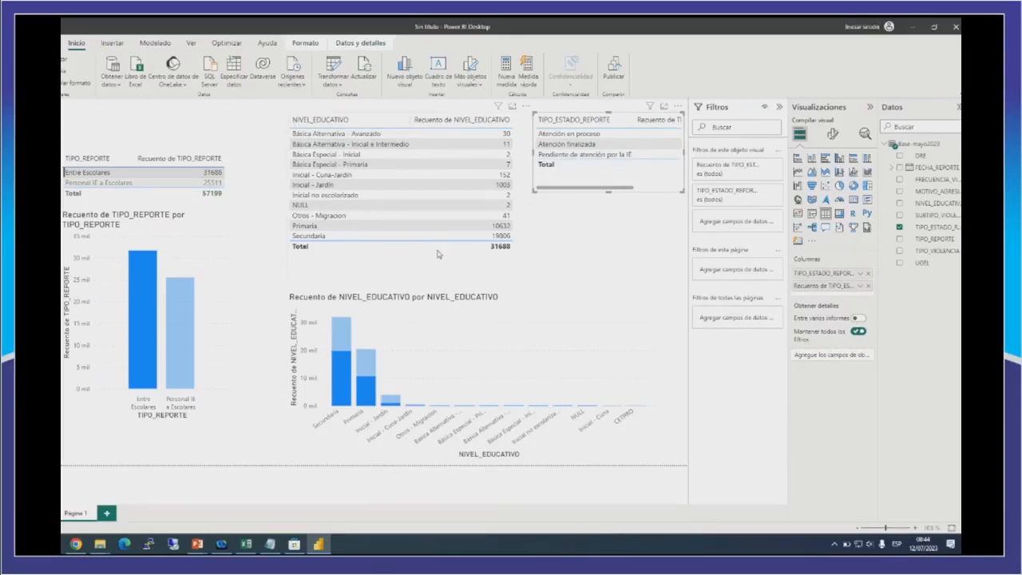
Shift the NIVEL_EDUCATIVO table and chart closer to the TIPO_REPORTE visuals, and move and widen the TIPO_ESTADO_REPORTE table beside them.
drag(455, 260, 401, 260)
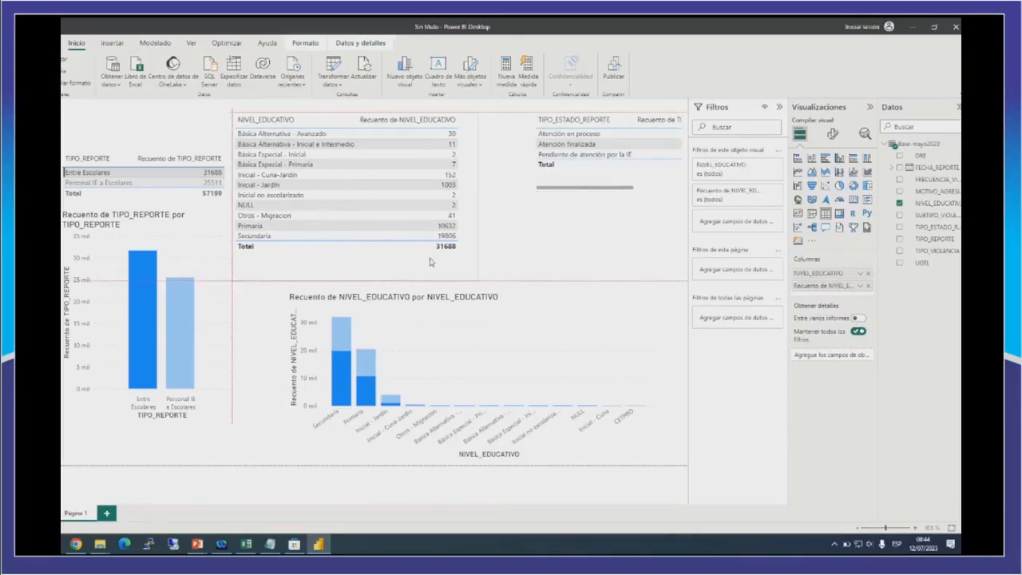
drag(635, 324, 573, 304)
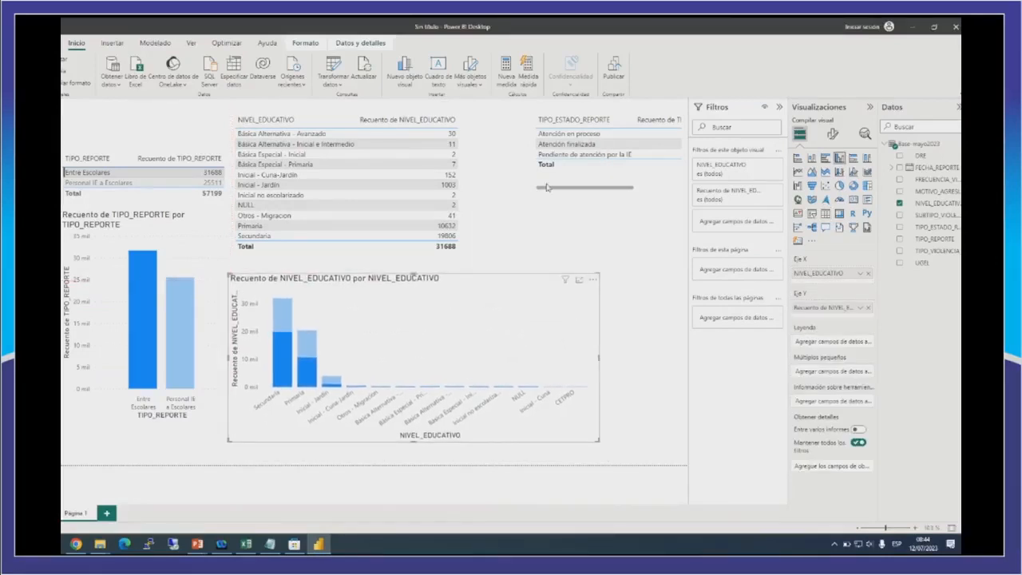
drag(539, 186, 508, 191)
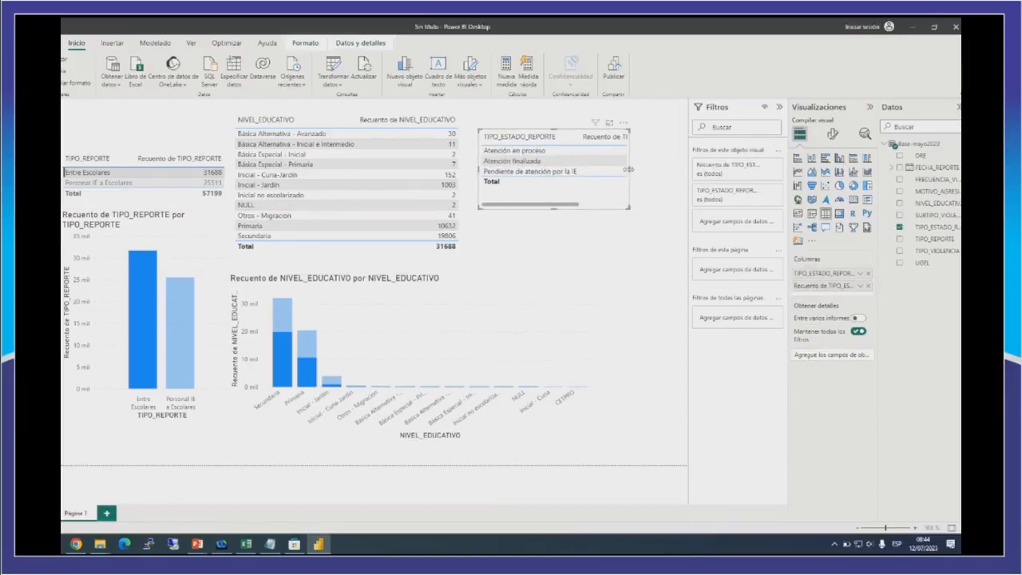
drag(629, 169, 667, 189)
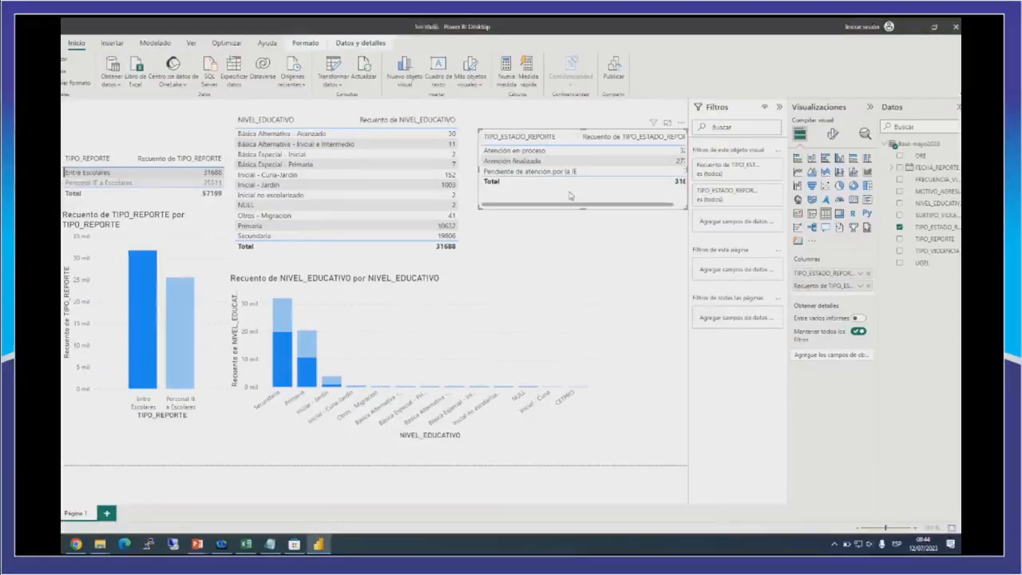
drag(569, 196, 546, 195)
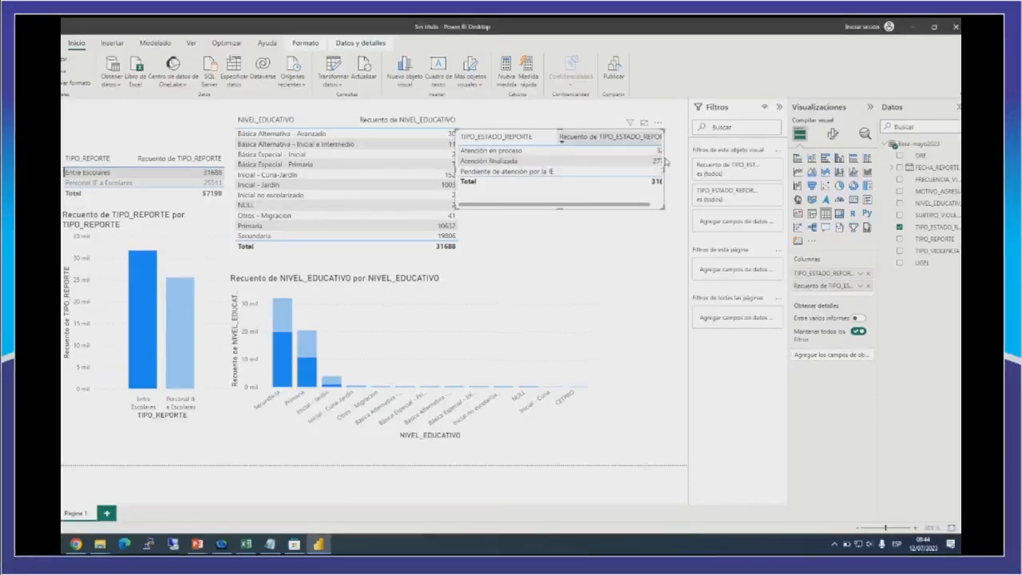
Rename the count column of the TIPO_ESTADO_REPORTE table to CANTIDAD for this visual.
click(860, 286)
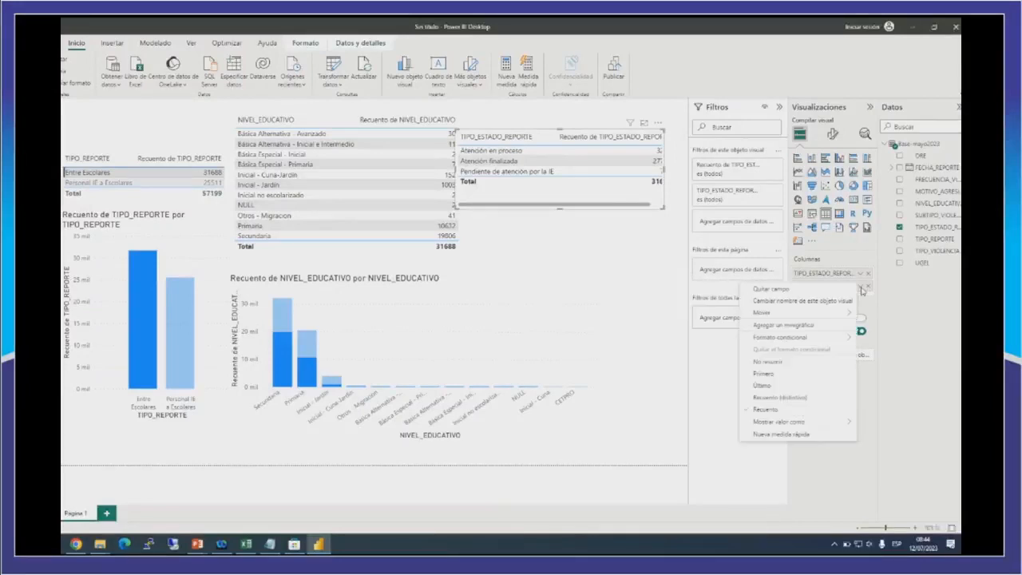
click(803, 307)
text(Ca)
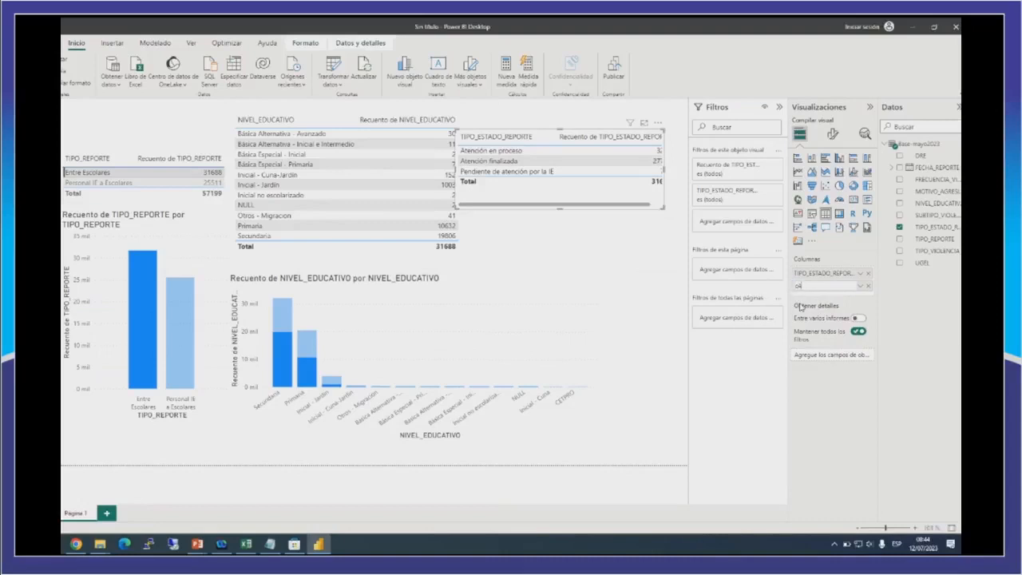
text(NTIDAD)
key(Return)
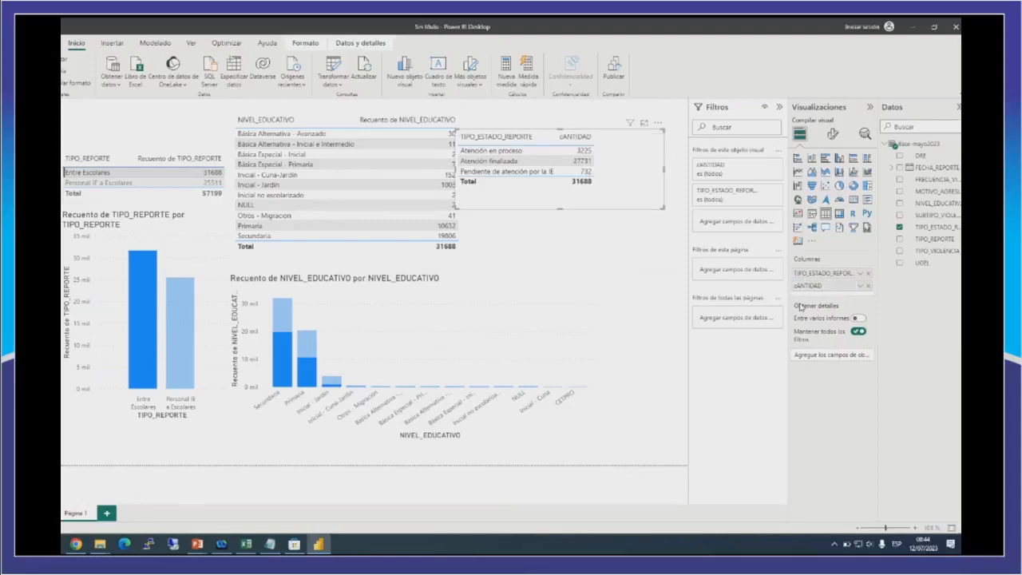
click(860, 285)
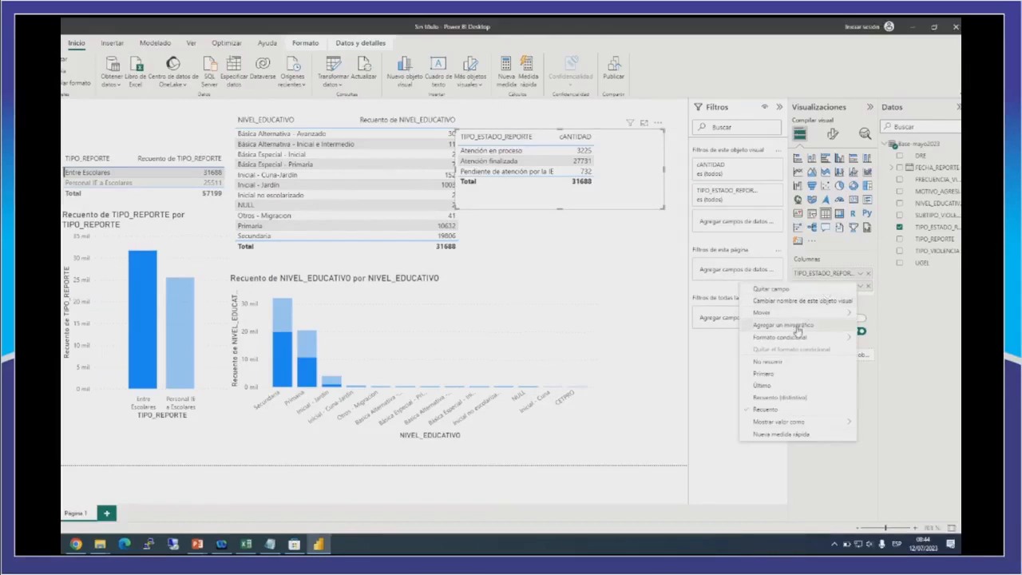
click(786, 301)
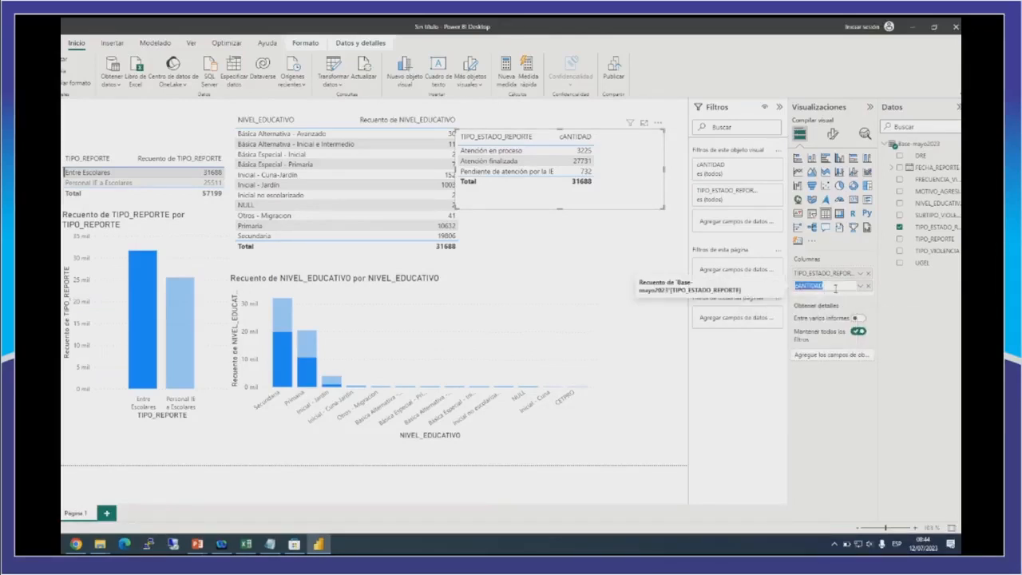
click(797, 294)
key(Delete)
text(C)
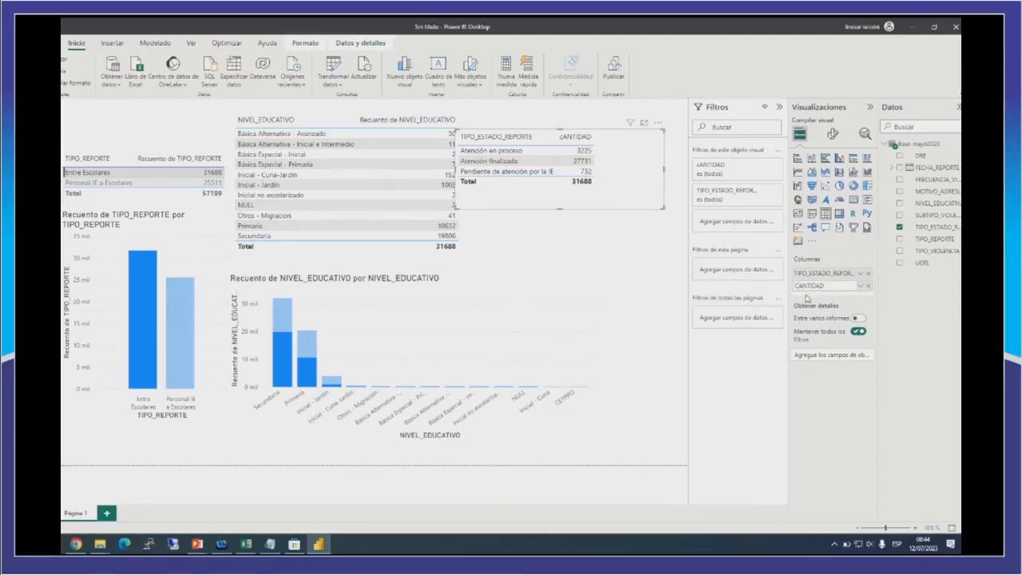
key(Return)
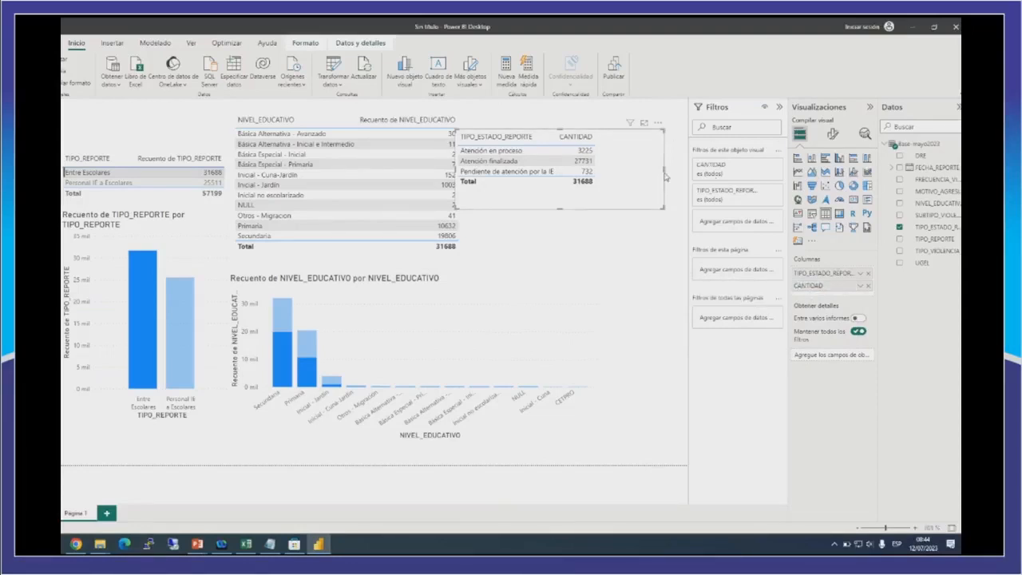
Narrow the TIPO_ESTADO_REPORTE table to fit its two columns and move it clear of the NIVEL_EDUCATIVO table.
drag(663, 170, 613, 171)
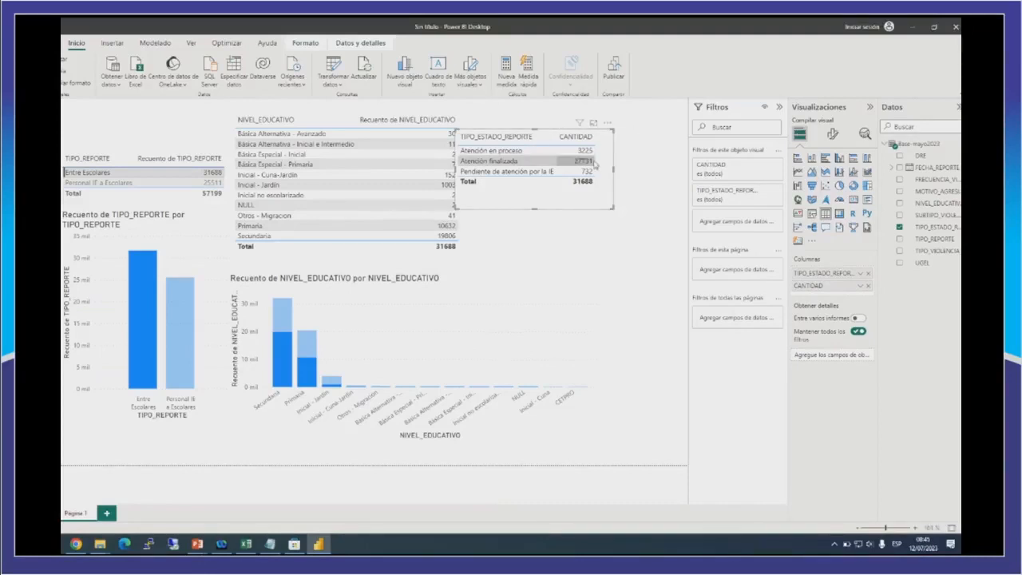
drag(584, 208, 595, 208)
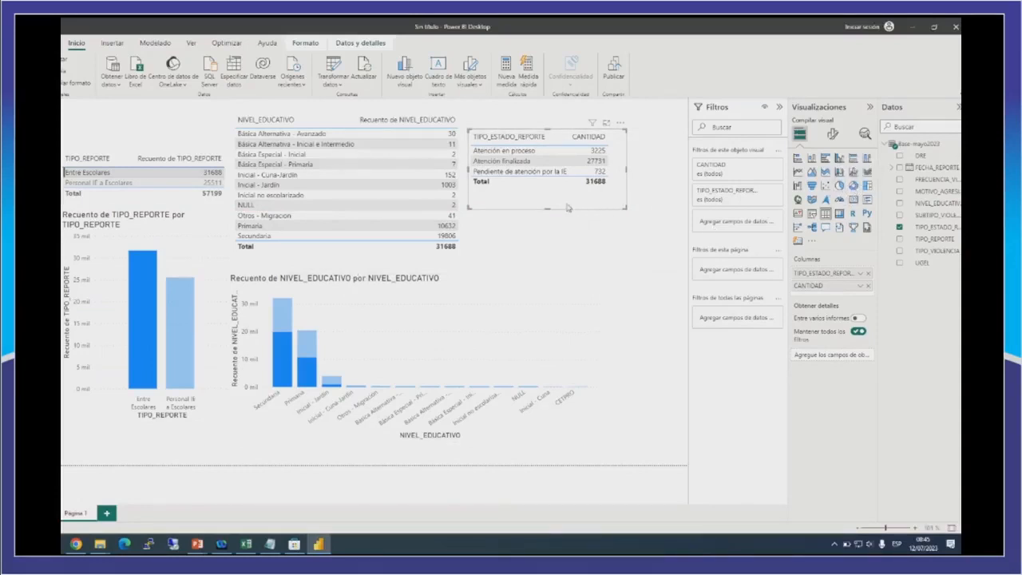
click(560, 162)
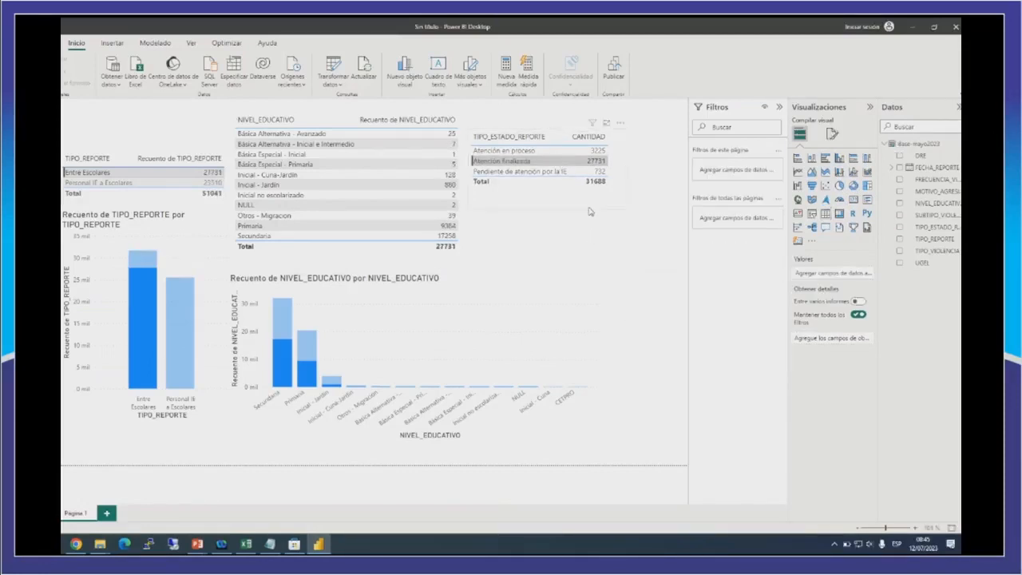
click(583, 268)
key(ctrl+v)
drag(601, 206, 600, 288)
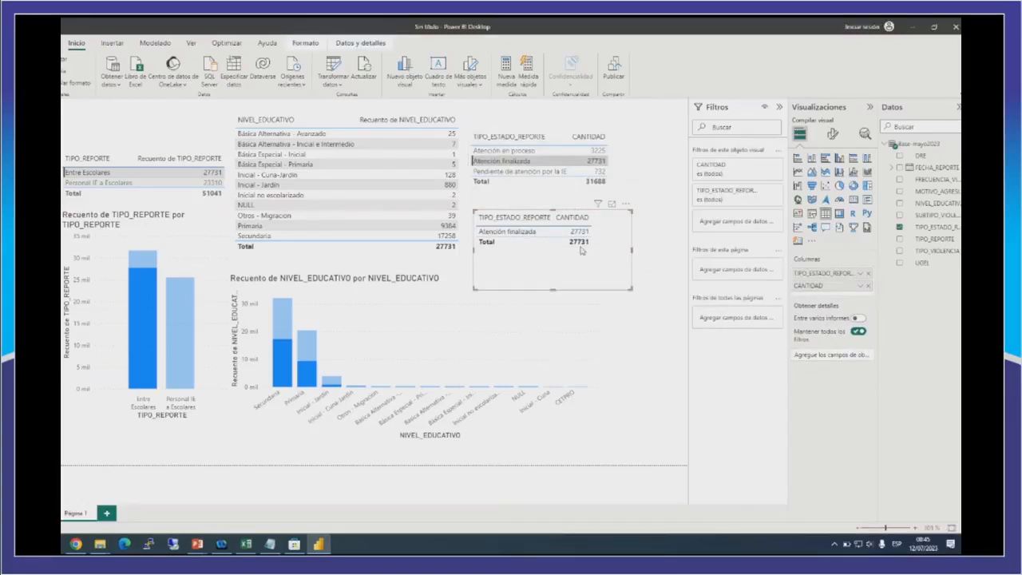
click(613, 295)
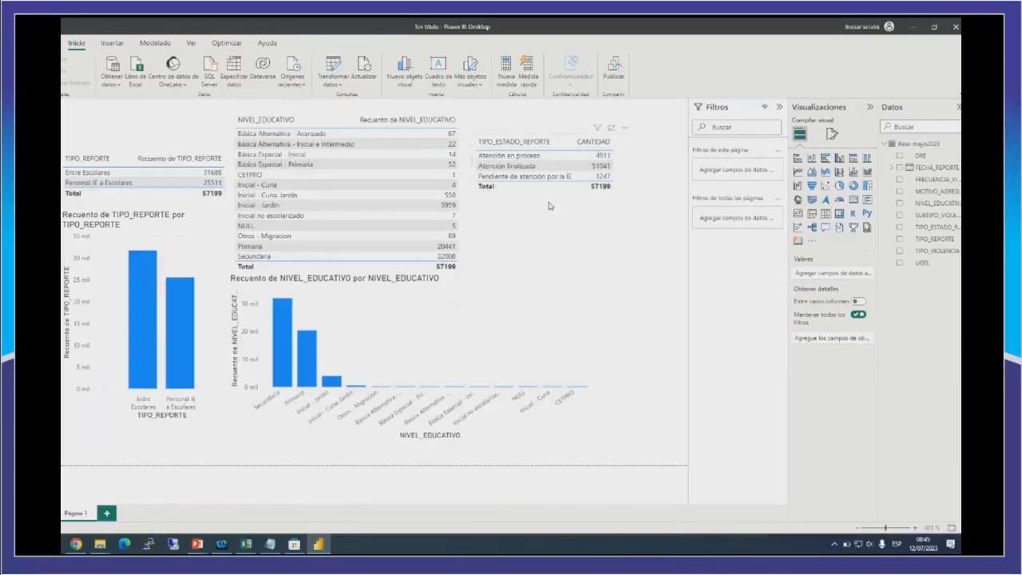
Place a duplicate of the TIPO_ESTADO_REPORTE table below the original and convert it into a donut chart.
click(548, 205)
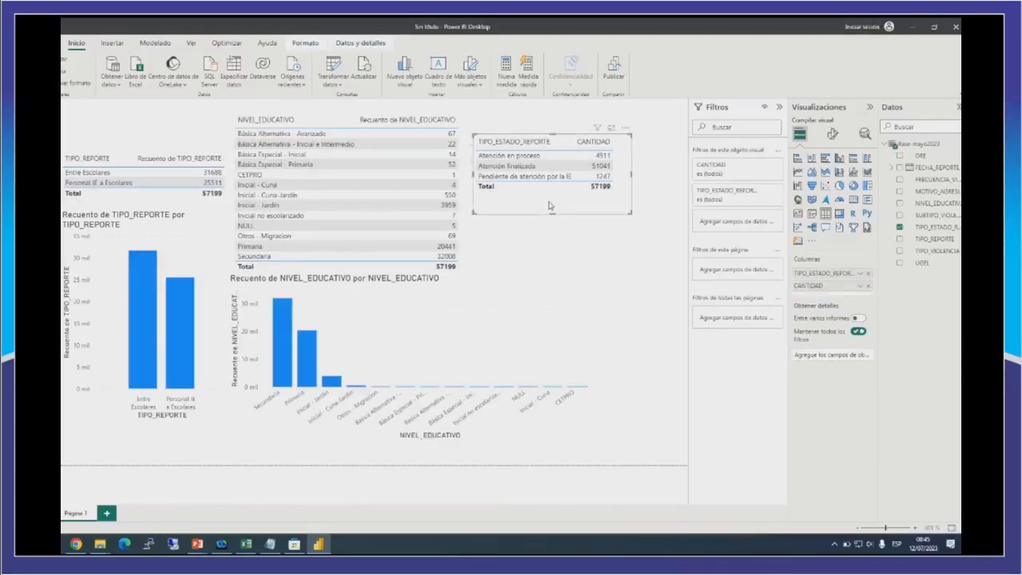
click(564, 262)
key(ctrl+v)
drag(576, 214, 573, 289)
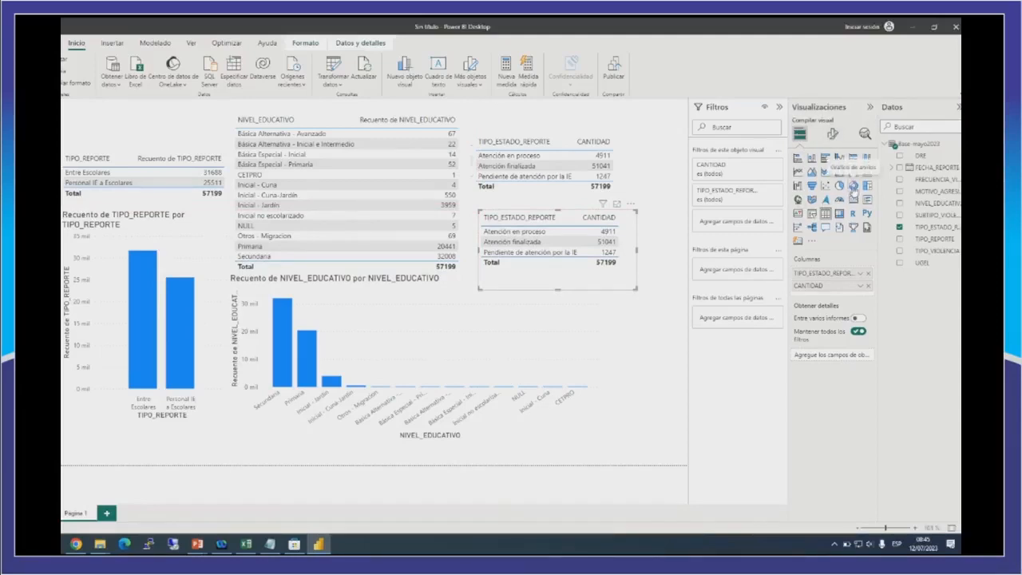
click(852, 186)
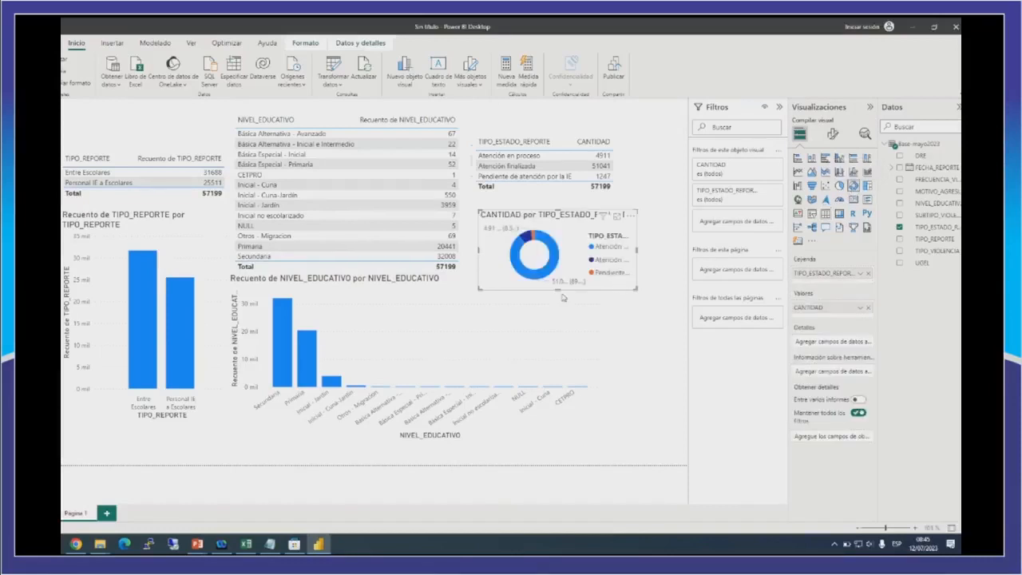
Enlarge the TIPO_ESTADO_REPORTE donut chart downward and to both sides.
drag(557, 289, 557, 347)
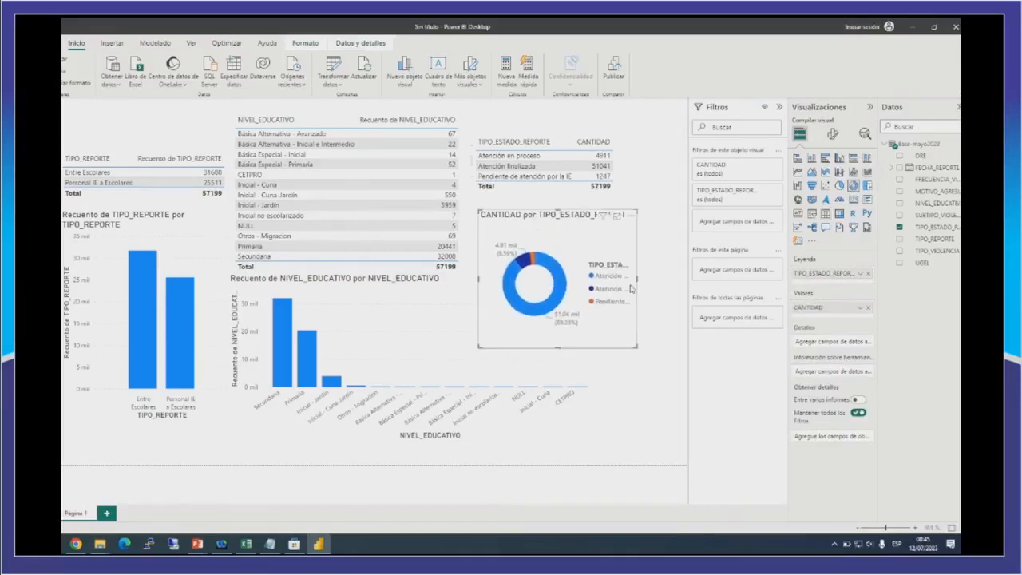
drag(652, 278, 665, 280)
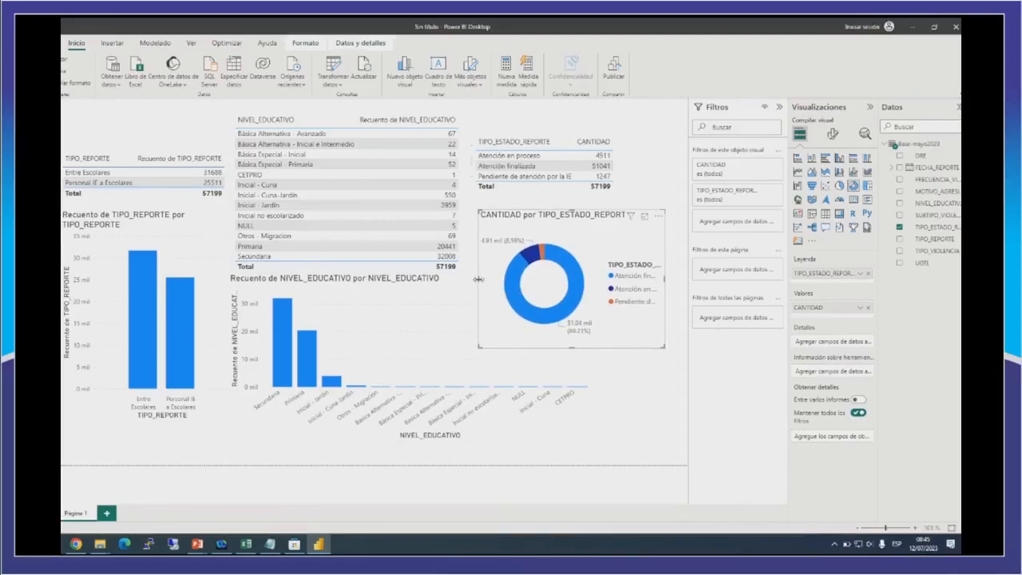
drag(478, 278, 473, 279)
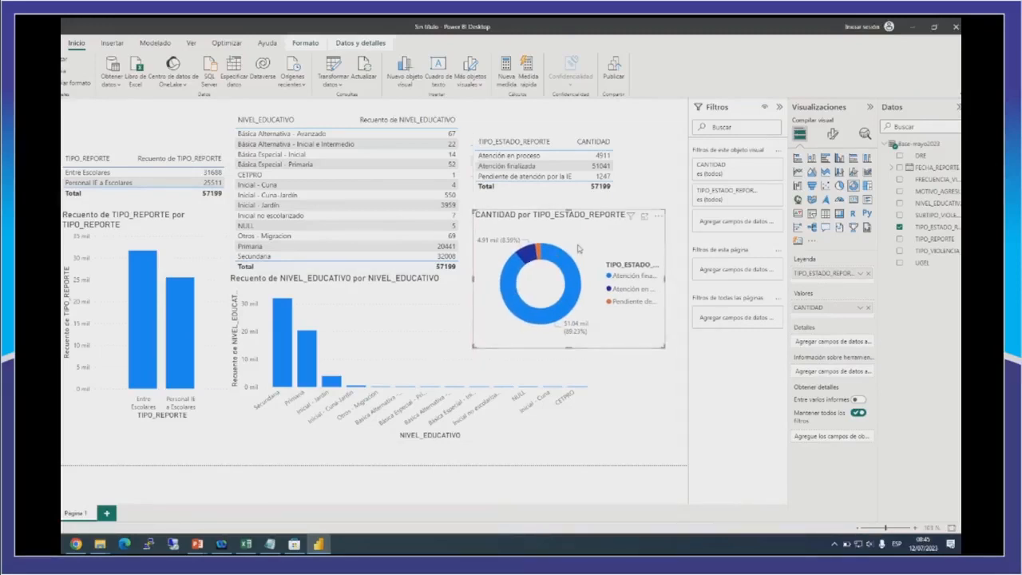
Cross-filter the report by Personal IE a Escolares, Entre Escolares and Primaria to examine how the other visuals respond.
mouse_move(514, 244)
click(94, 183)
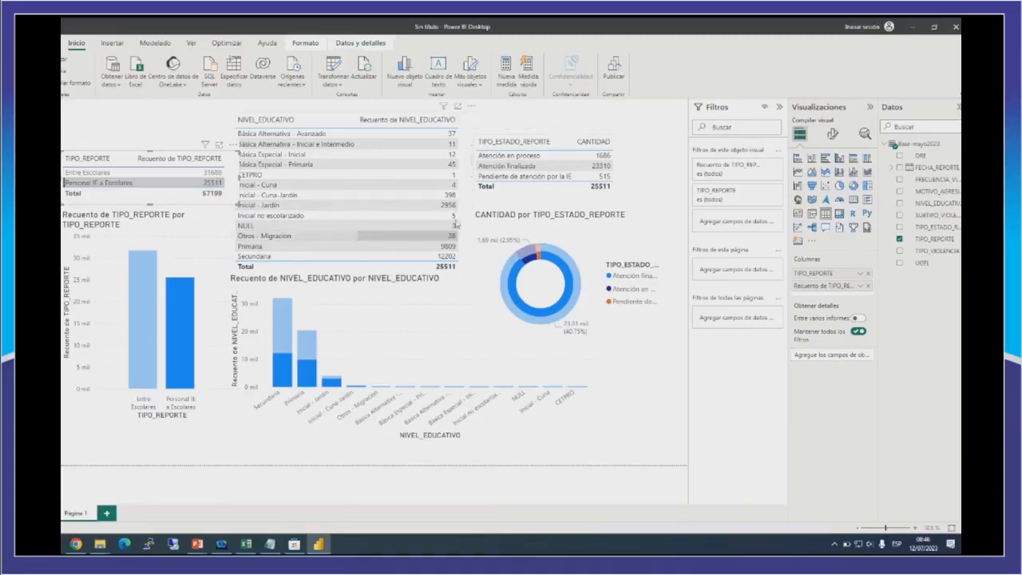
click(101, 174)
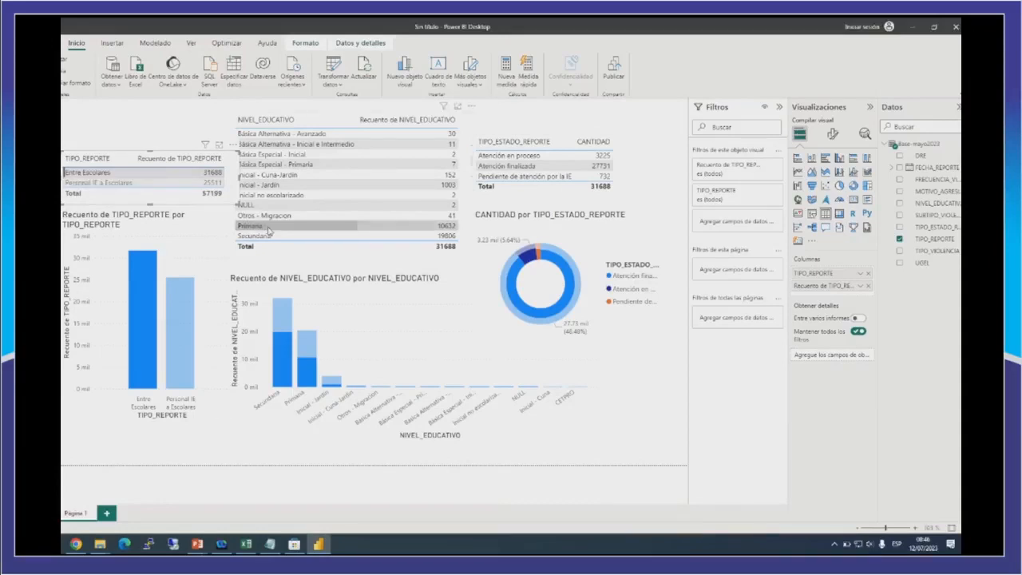
click(209, 173)
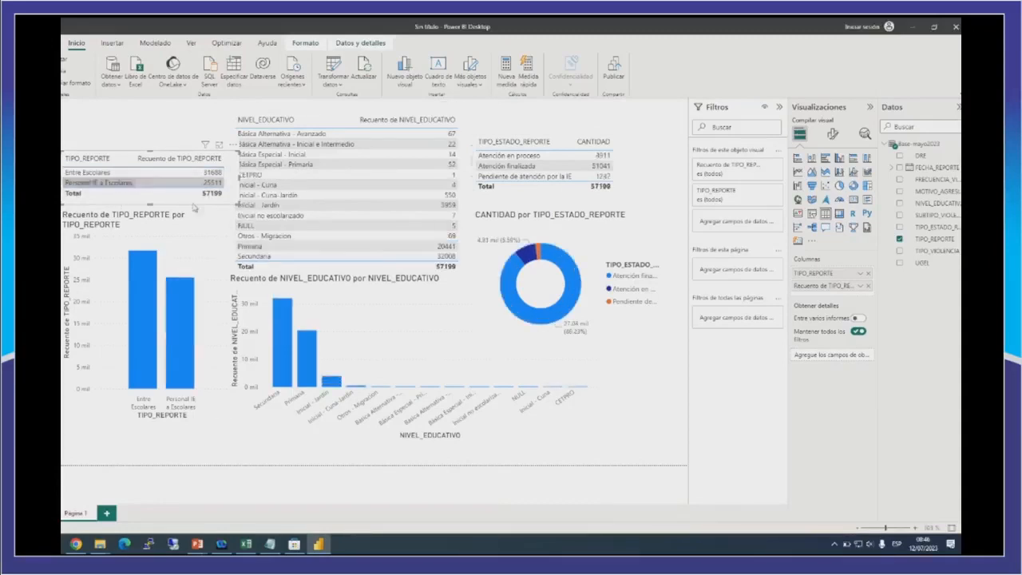
click(241, 246)
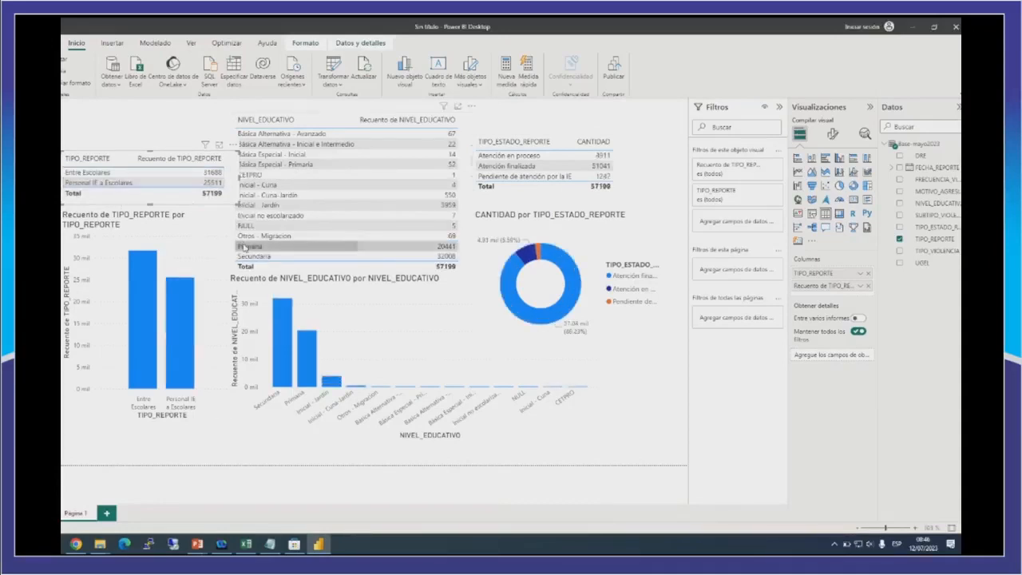
click(84, 173)
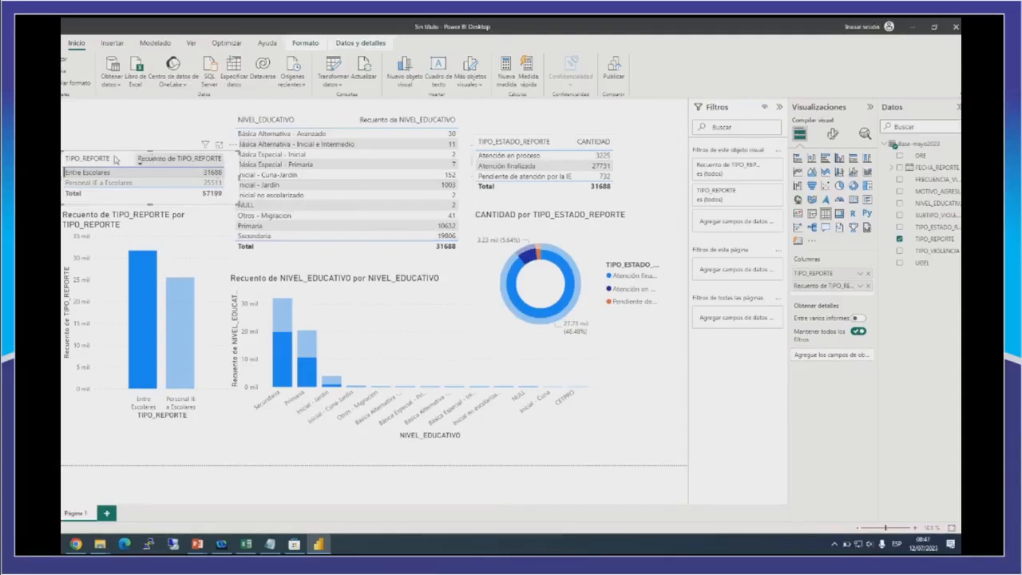
drag(152, 159, 113, 202)
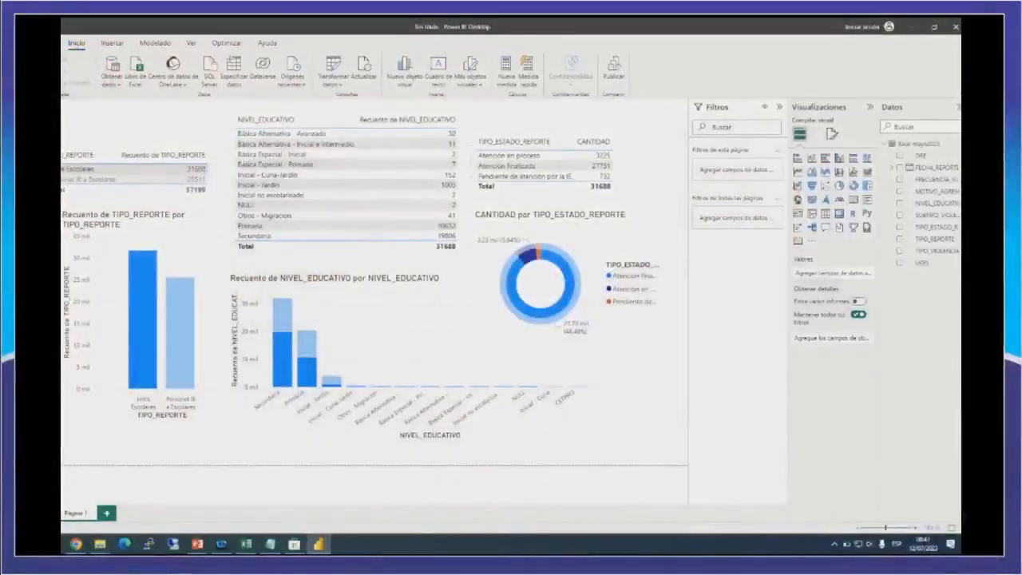
Save the report in the Escritorio folder as weBINARS.
click(46, 43)
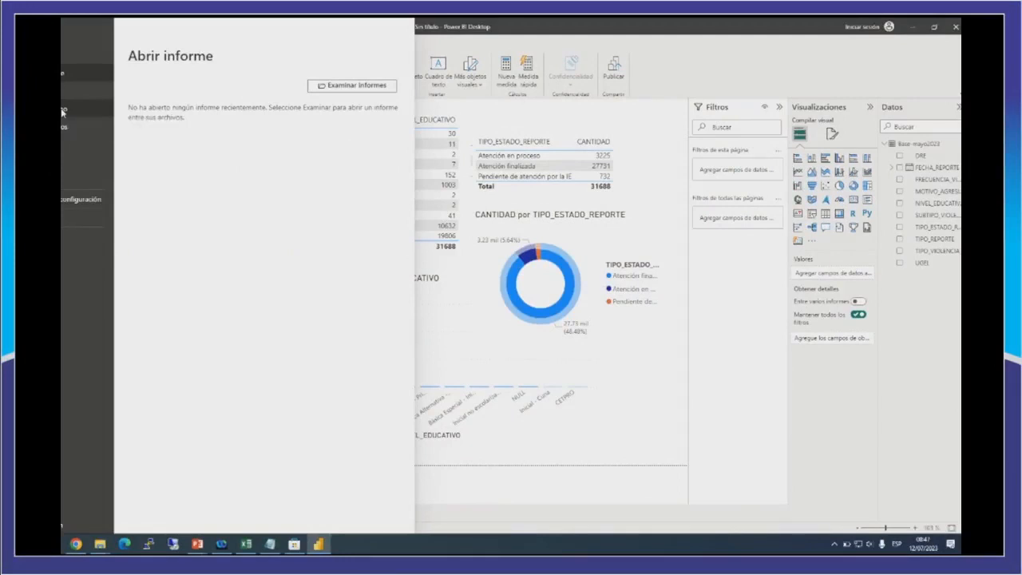
key(Escape)
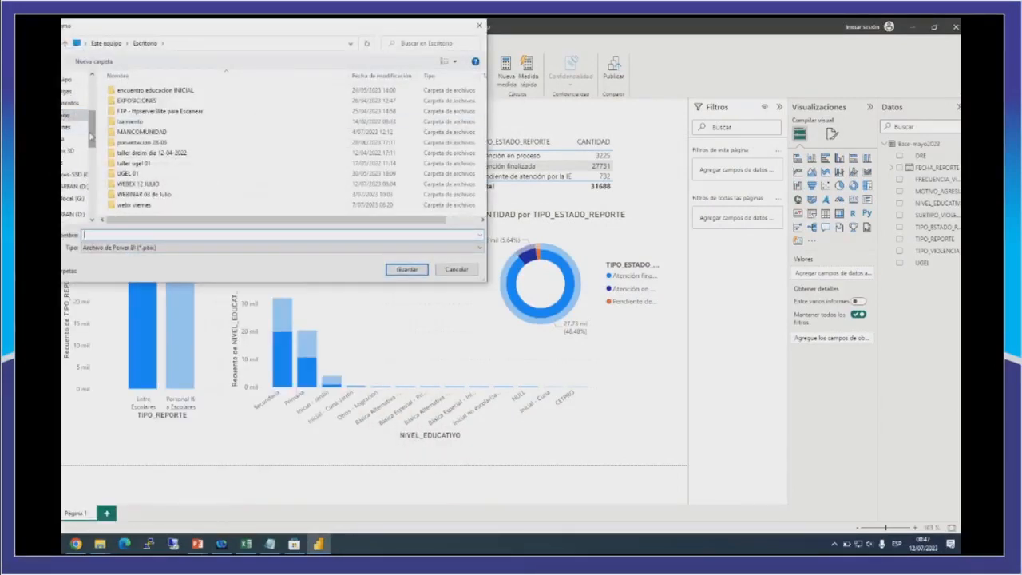
scroll(80, 120, up, 5)
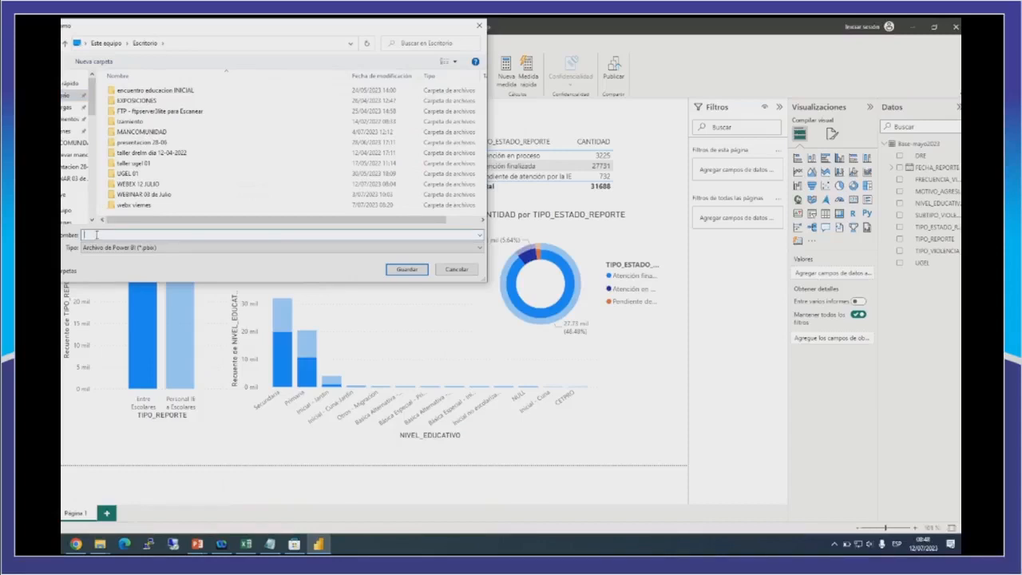
text(webi)
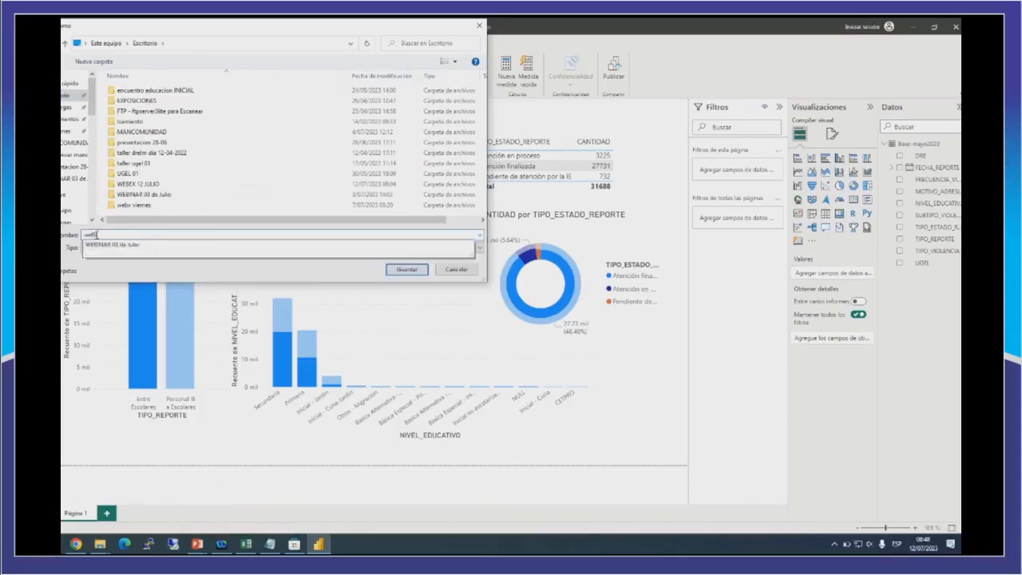
text(NARS)
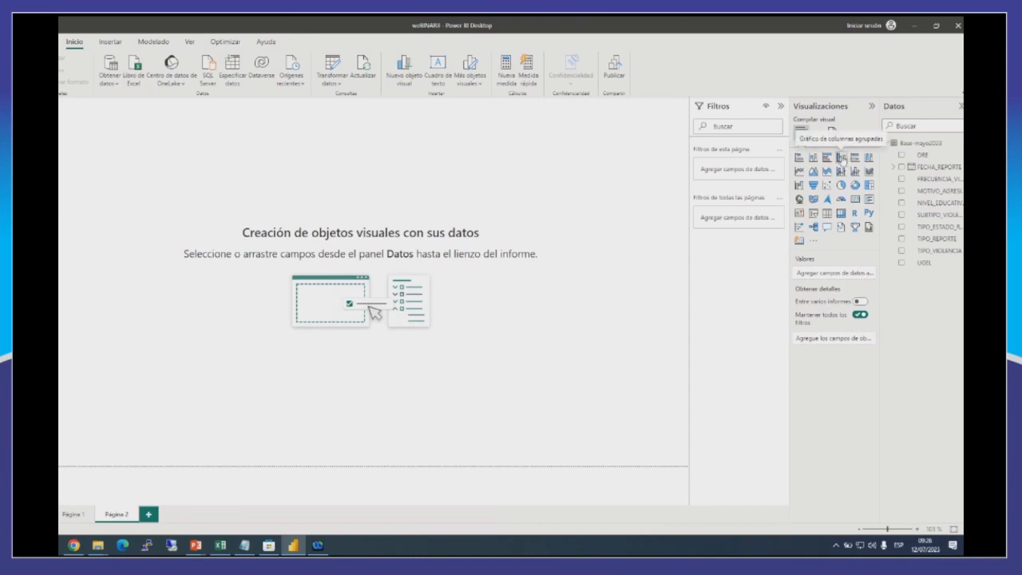
Add an empty clustered column chart to Página 2 and move it toward the middle of the page's left half.
click(841, 158)
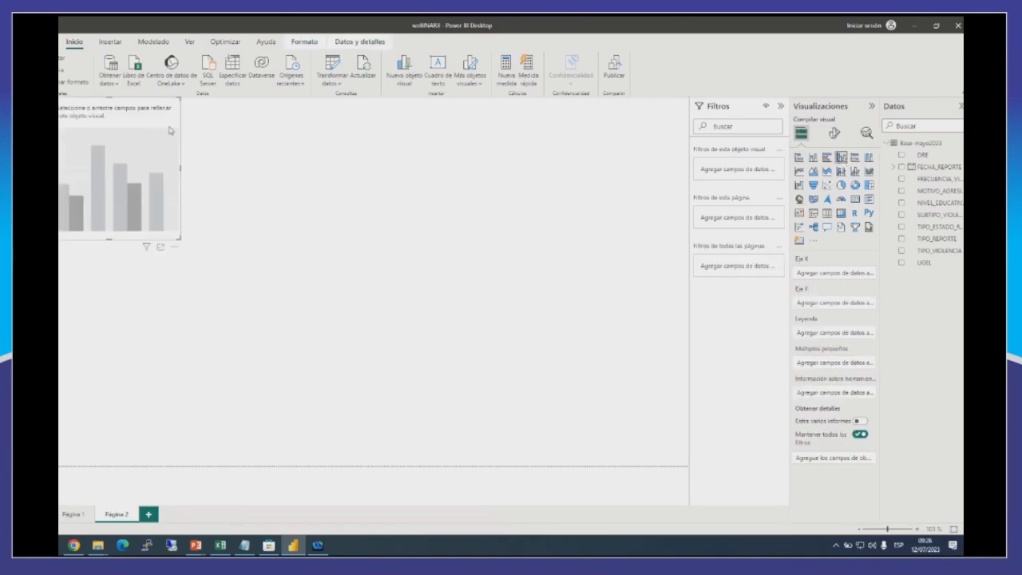
drag(200, 155, 265, 250)
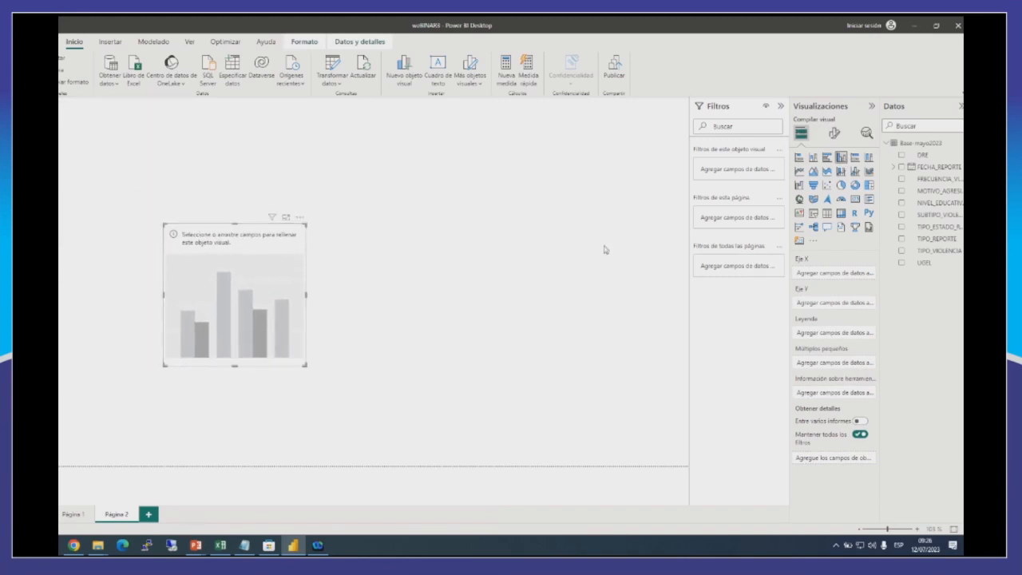
click(476, 270)
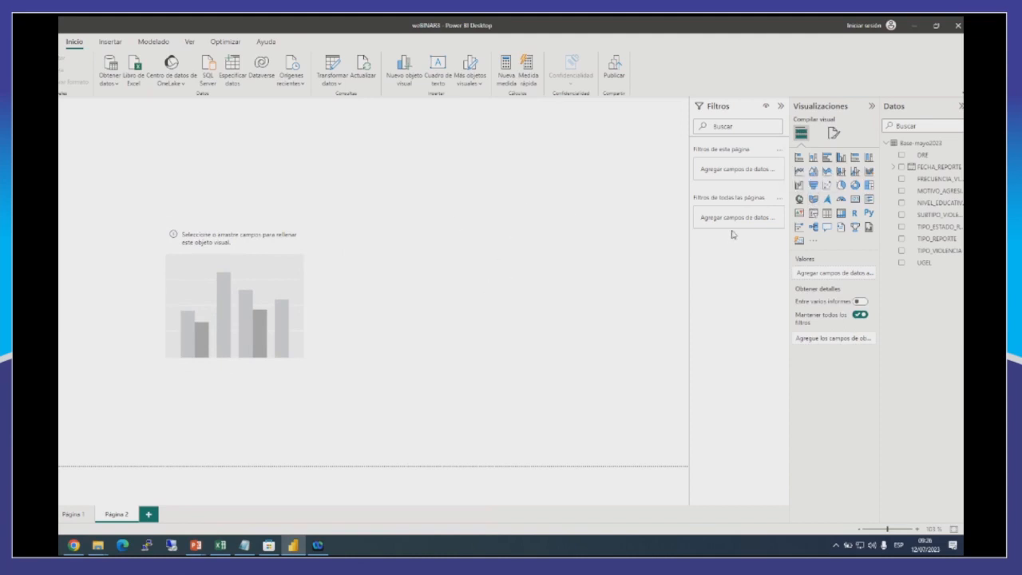
Add an empty donut chart beside the column chart and enlarge it to roughly the same height.
click(855, 189)
drag(285, 169, 510, 258)
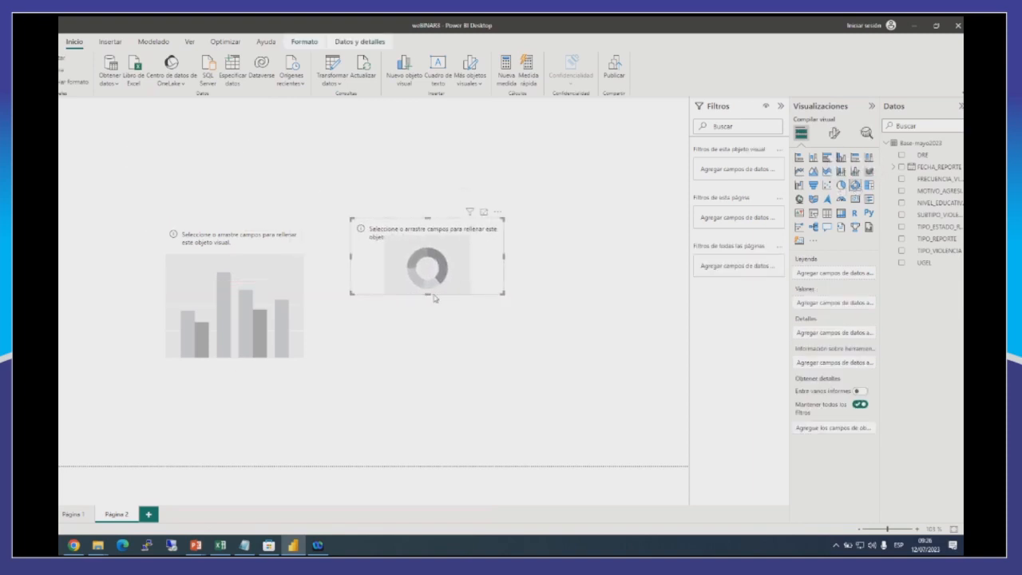
drag(428, 294, 432, 353)
drag(504, 286, 553, 273)
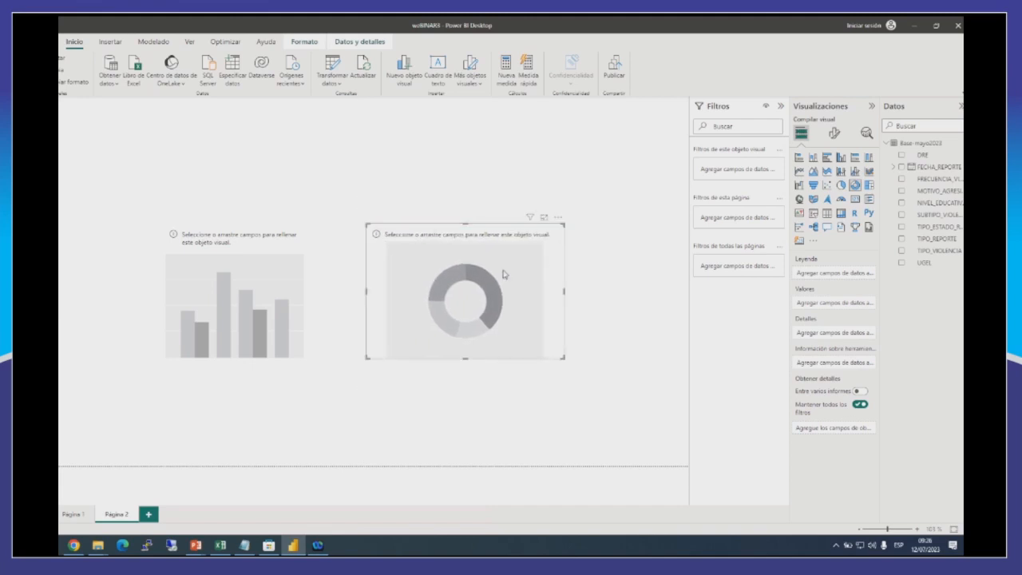
Widen the column chart slightly and assign TIPO_VIOLENCIA to its X axis and the count of TIPO_VIOLENCIA to its Y axis.
click(310, 248)
click(284, 252)
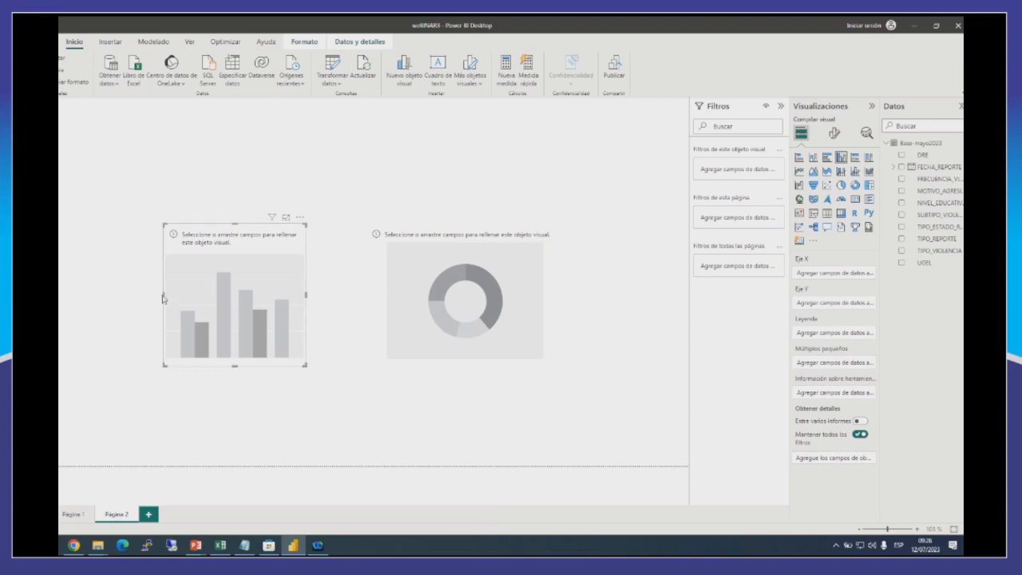
drag(164, 295, 152, 295)
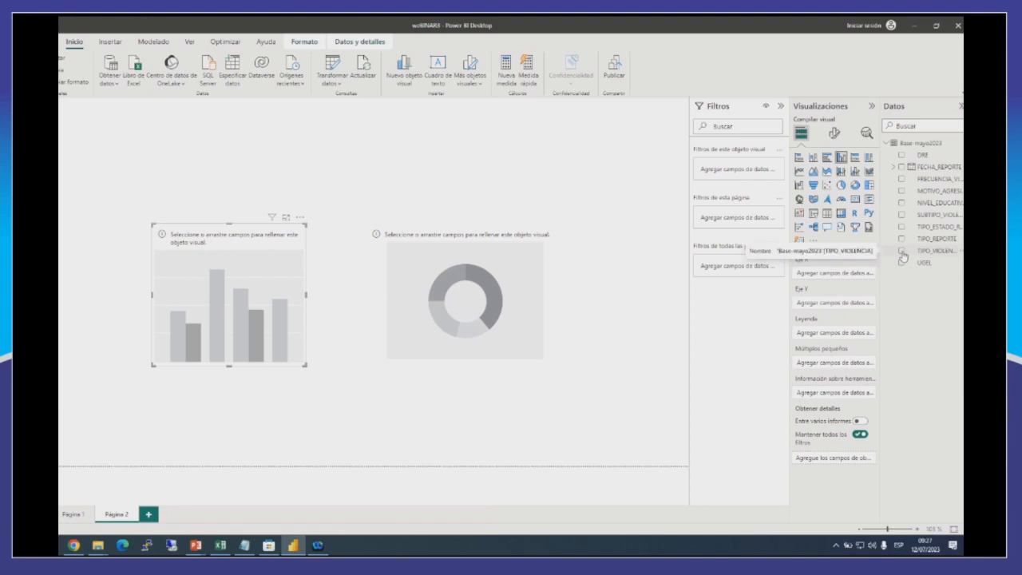
click(902, 253)
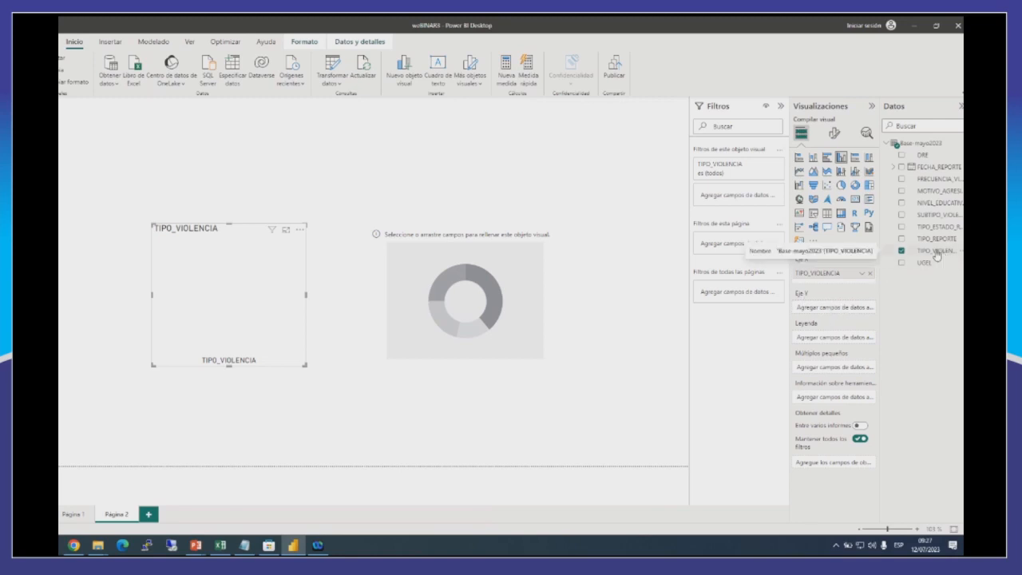
drag(937, 255, 832, 306)
Enlarge the TIPO_VIOLENCIA column chart to both sides and slightly downward.
drag(305, 296, 349, 296)
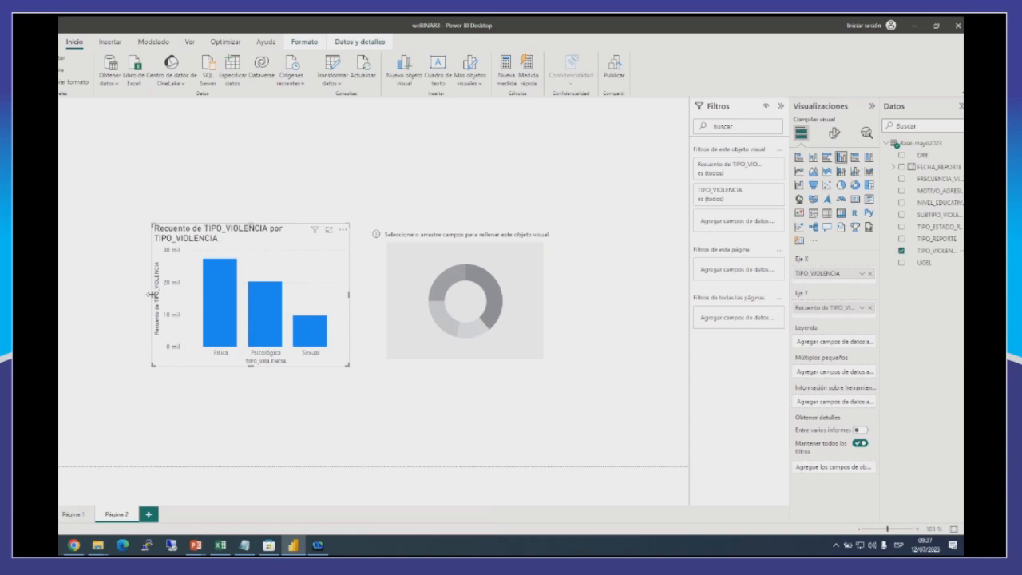
drag(151, 295, 97, 295)
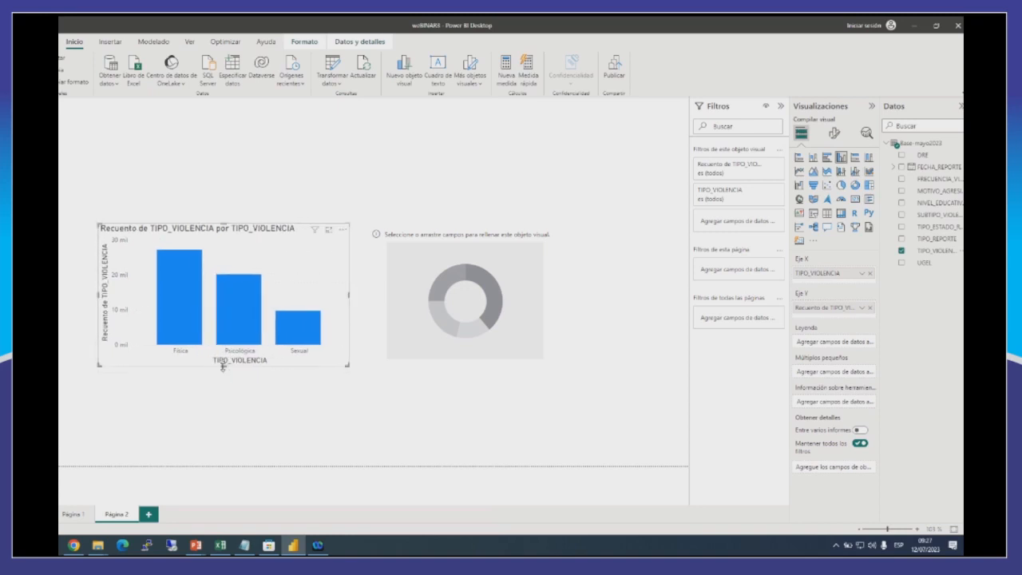
drag(222, 366, 249, 381)
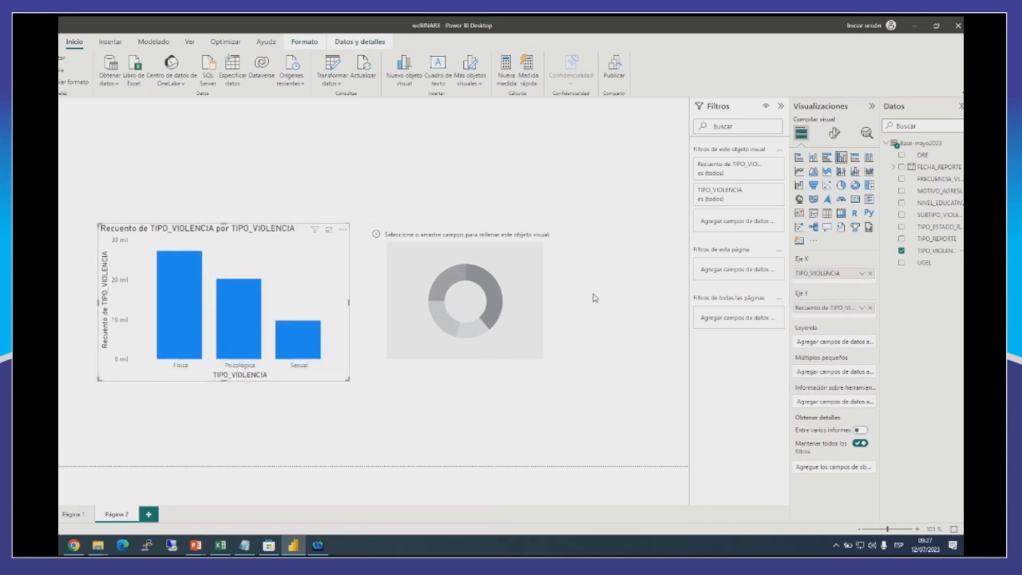
Assign TIPO_ESTADO_REPORTE to the donut chart's legend and its count to the values, and enlarge the chart to the right and downward.
click(558, 267)
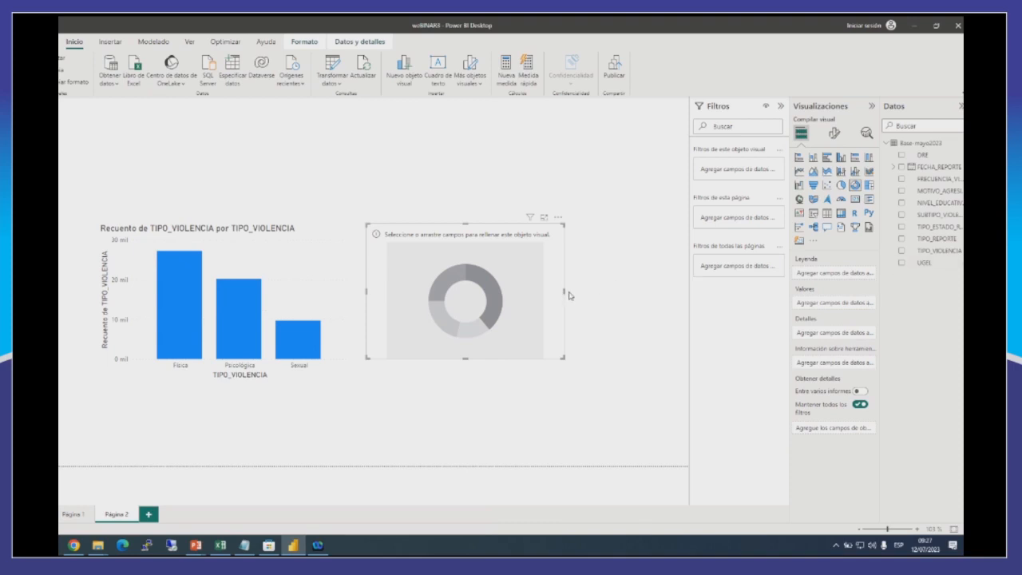
drag(563, 291, 575, 291)
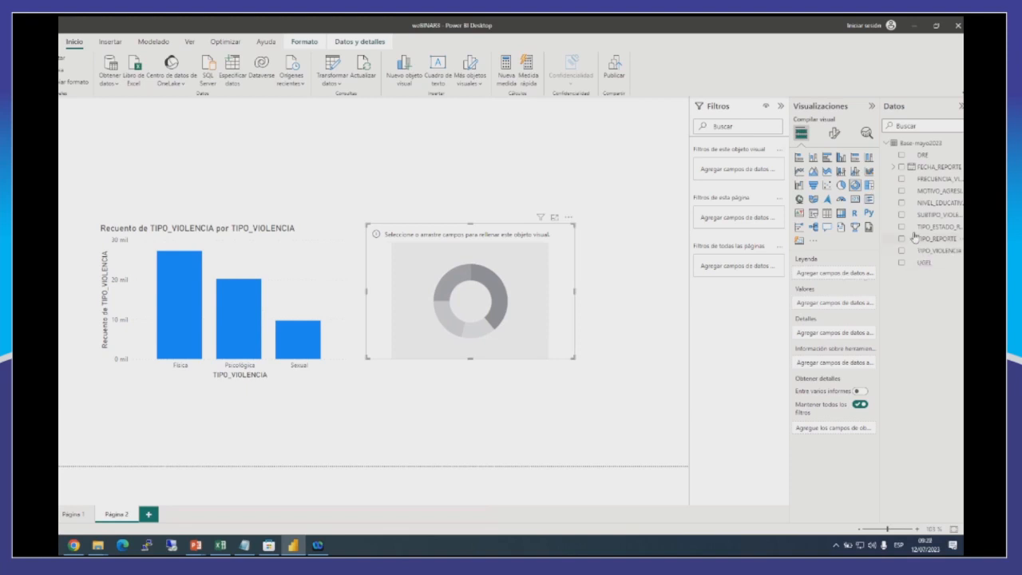
drag(930, 231, 844, 275)
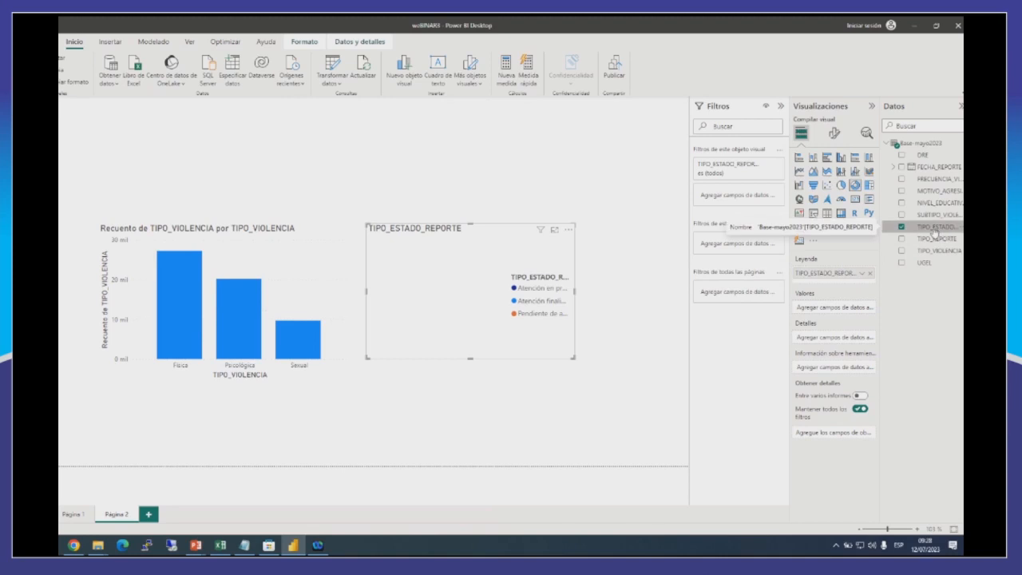
drag(933, 230, 839, 313)
drag(571, 355, 591, 364)
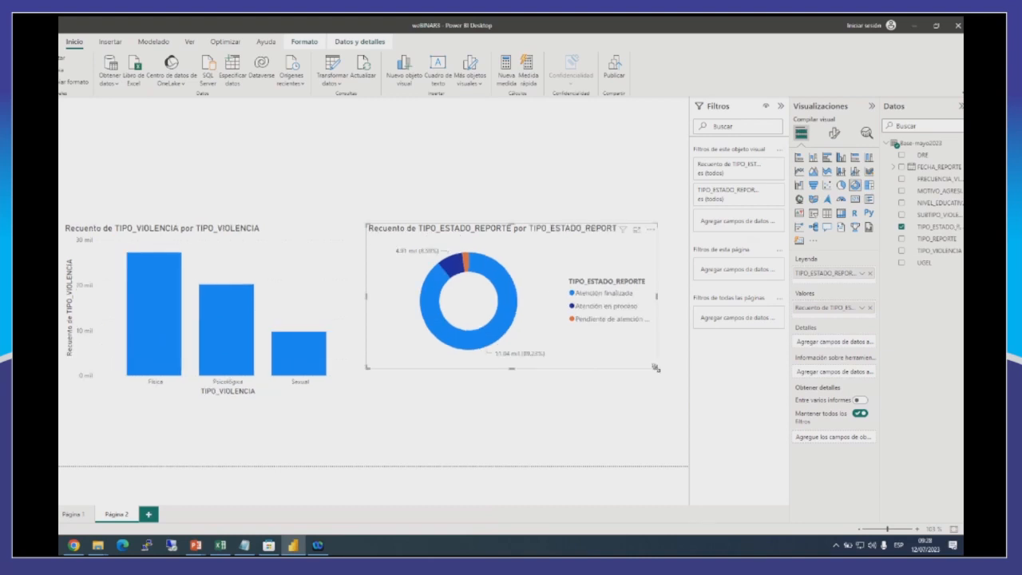
drag(656, 366, 662, 378)
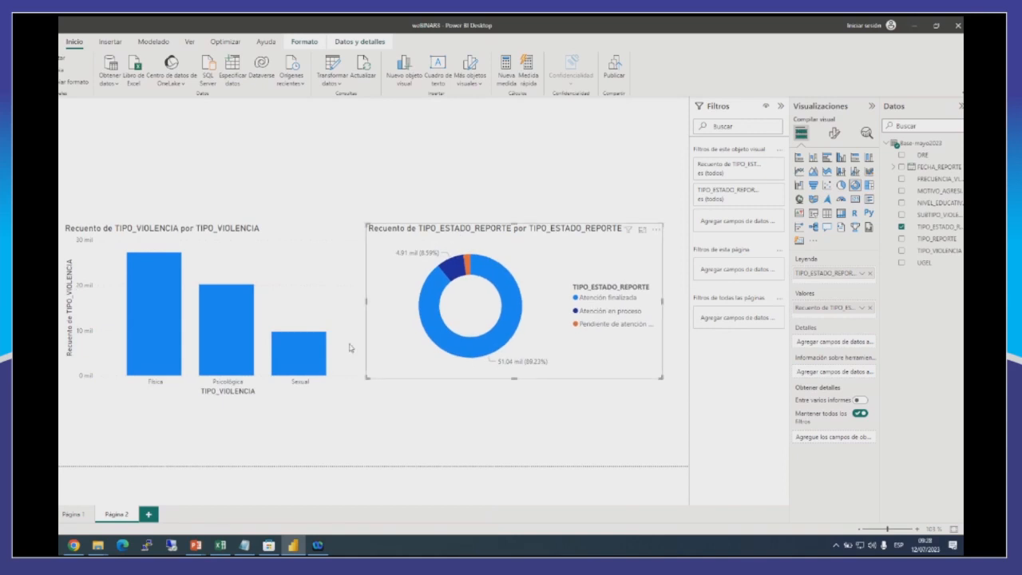
Add a slicer for the DRE field and stretch it downward over the column chart to show more of the list.
click(470, 146)
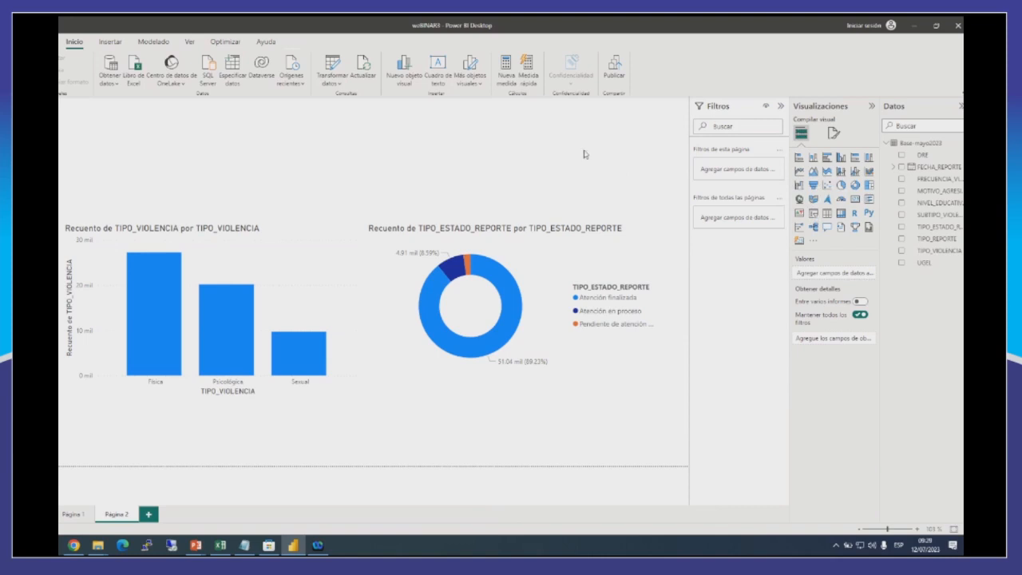
click(813, 215)
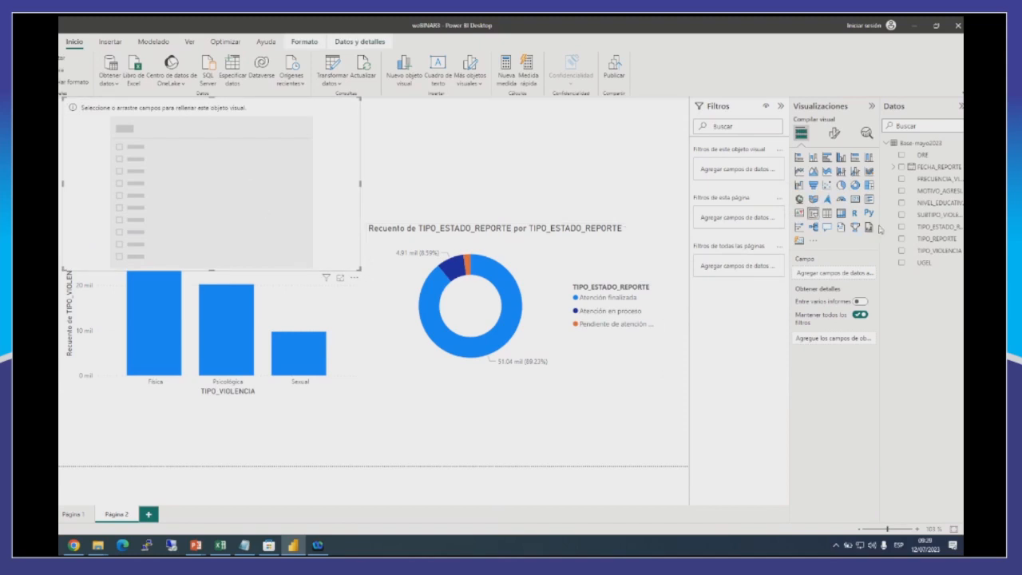
click(902, 155)
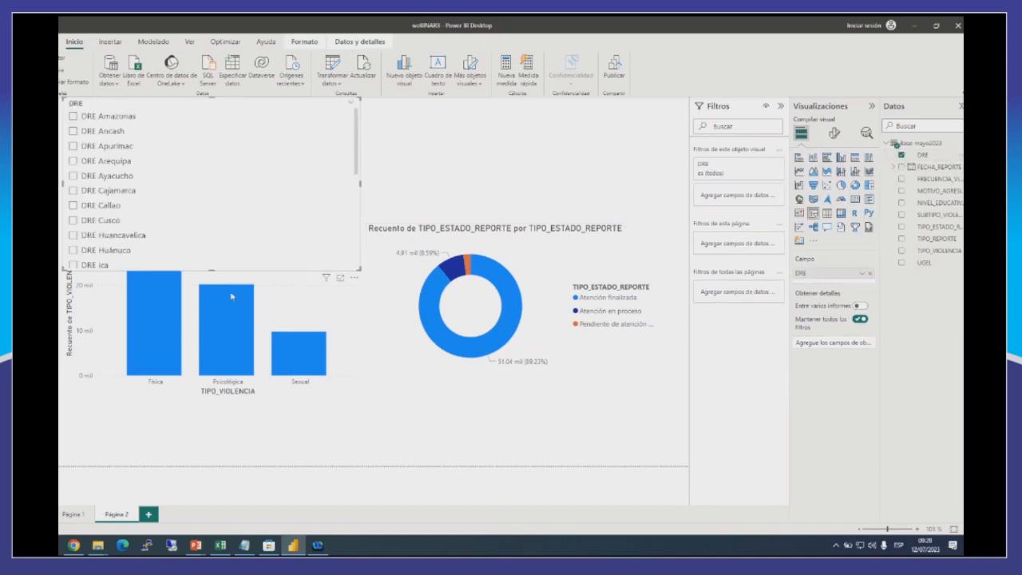
drag(212, 268, 263, 211)
drag(257, 283, 292, 423)
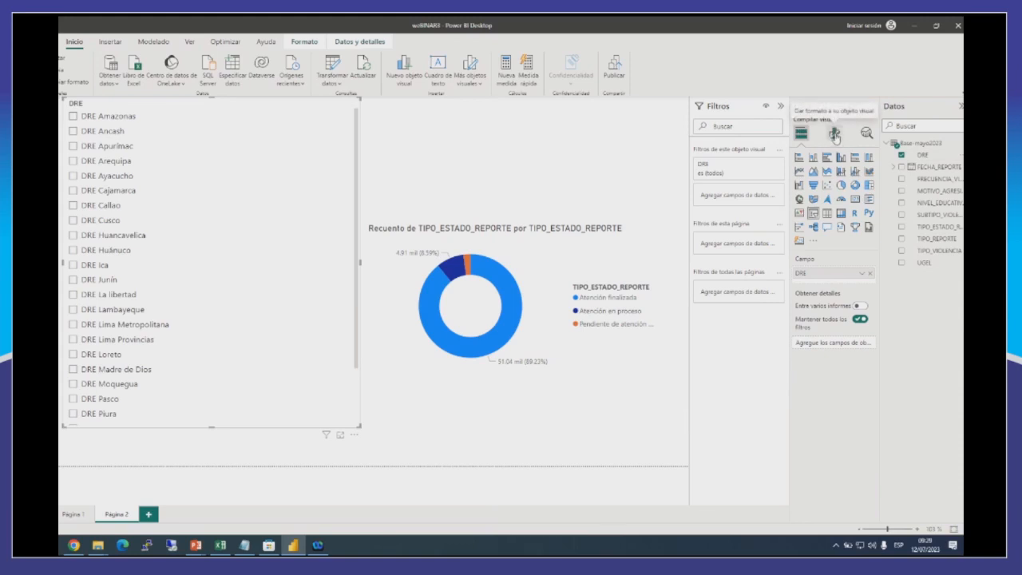
Change the DRE slicer's style to Mosaicos.
click(835, 137)
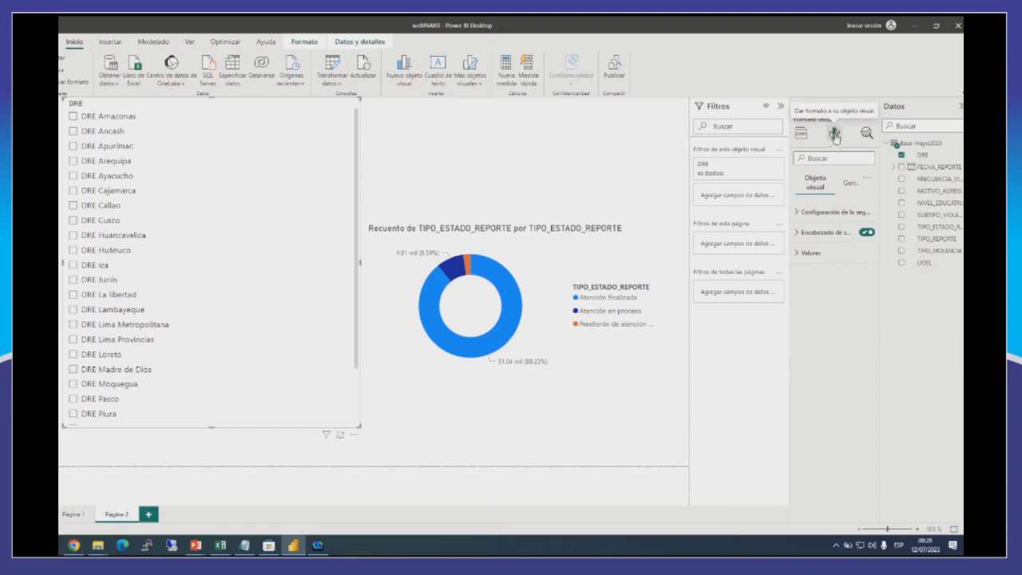
click(801, 214)
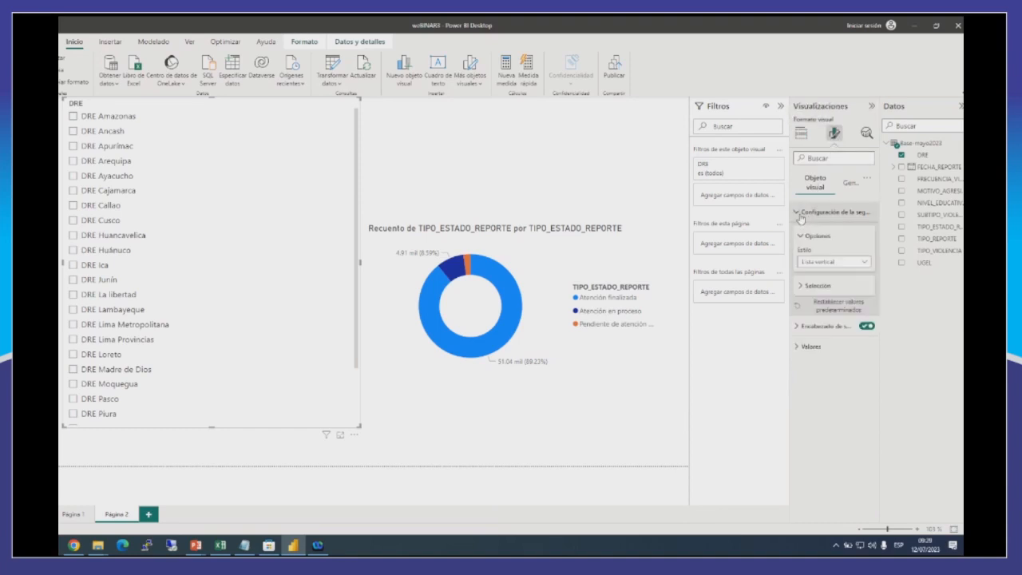
click(810, 263)
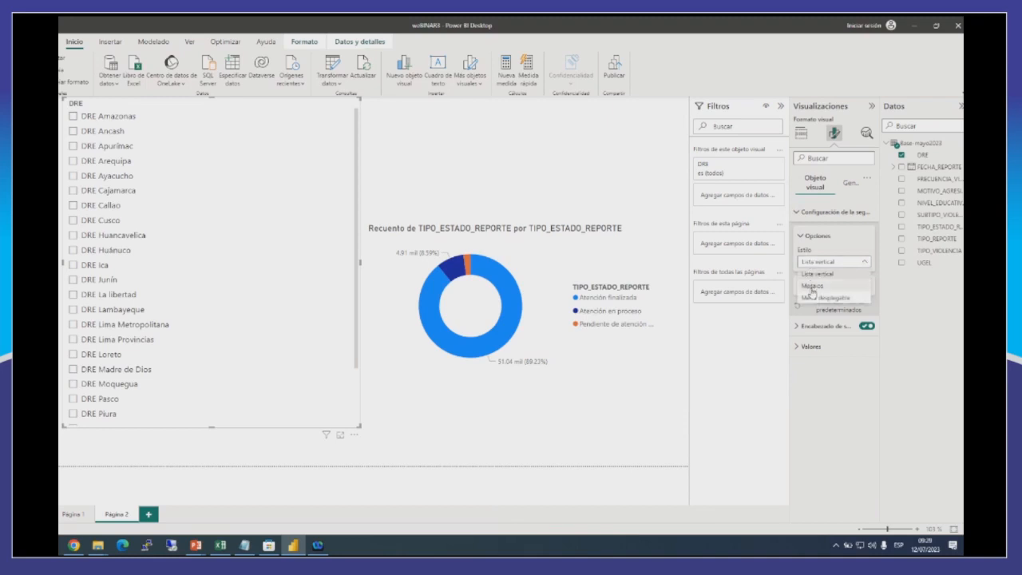
click(812, 287)
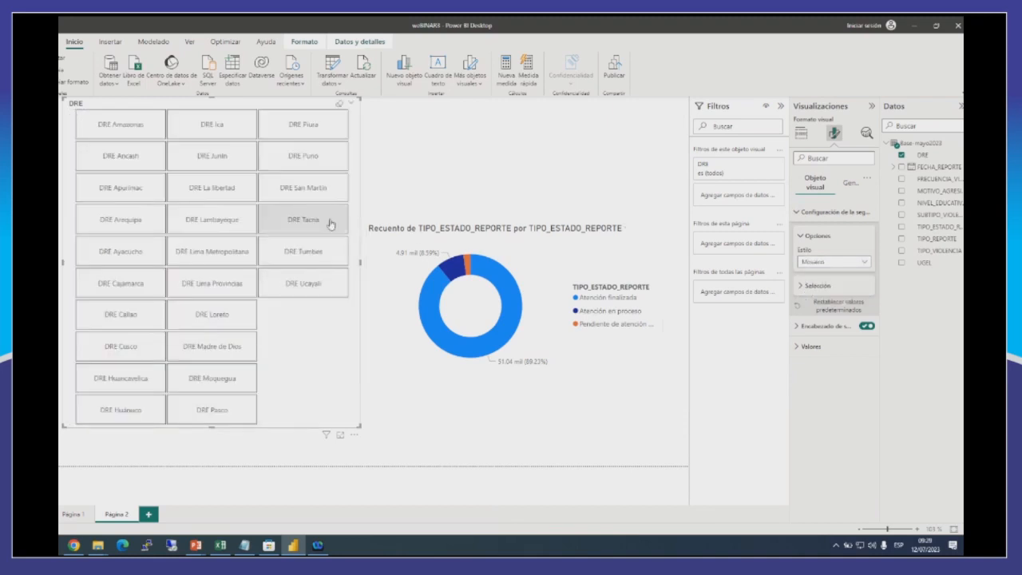
Widen the DRE slicer across the full page and reduce its height to two rows of tiles above the charts.
drag(361, 265, 669, 293)
drag(371, 431, 397, 200)
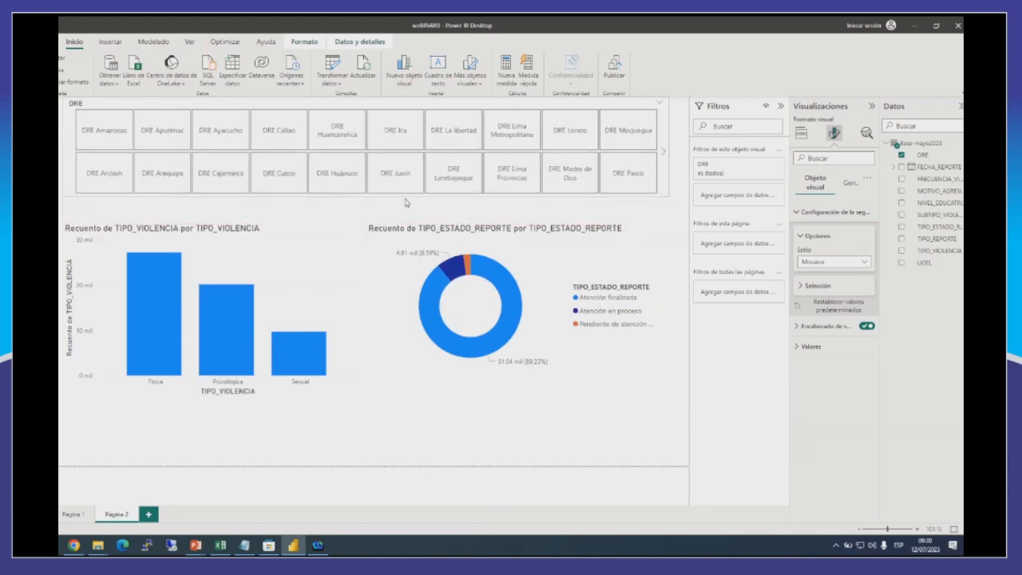
Move the TIPO_VIOLENCIA column chart and the TIPO_ESTADO_REPORTE donut chart down, and extend the DRE slicer to four rows of tiles.
click(325, 225)
drag(302, 236, 299, 289)
drag(648, 253, 654, 303)
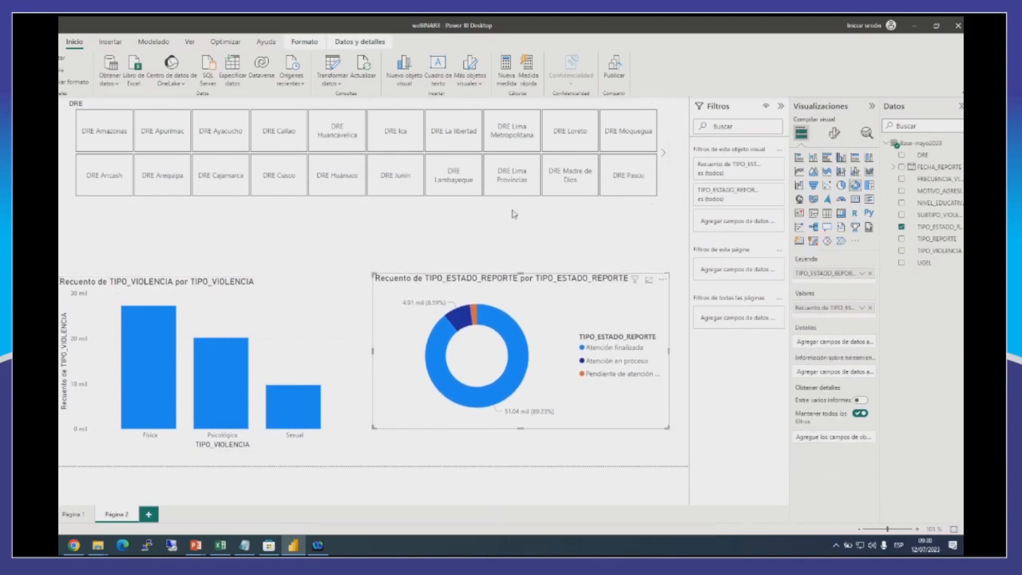
click(481, 201)
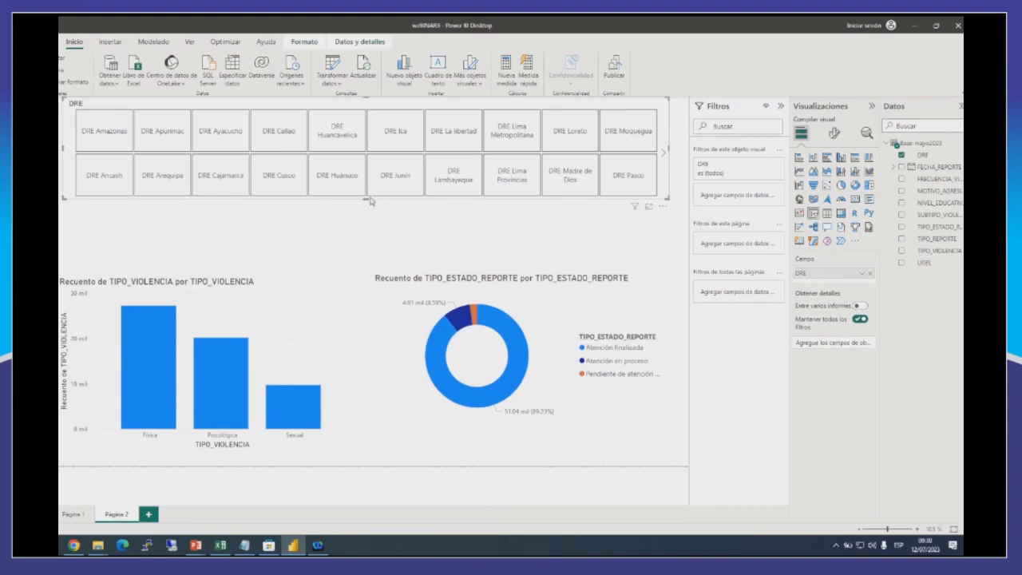
drag(366, 200, 371, 241)
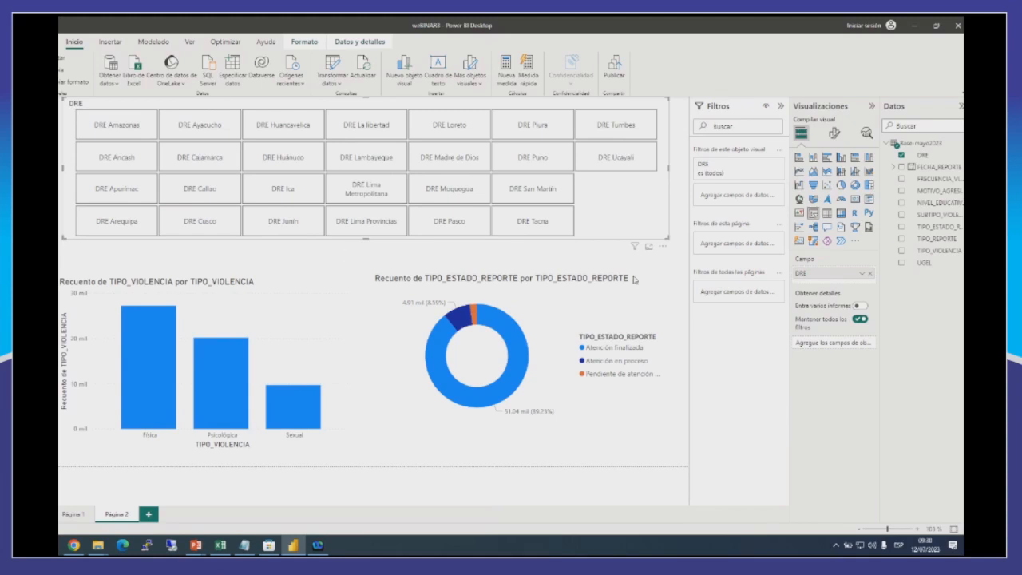
Filter the charts by DRE Ica, DRE La libertad and DRE Tacna, one after another.
click(294, 197)
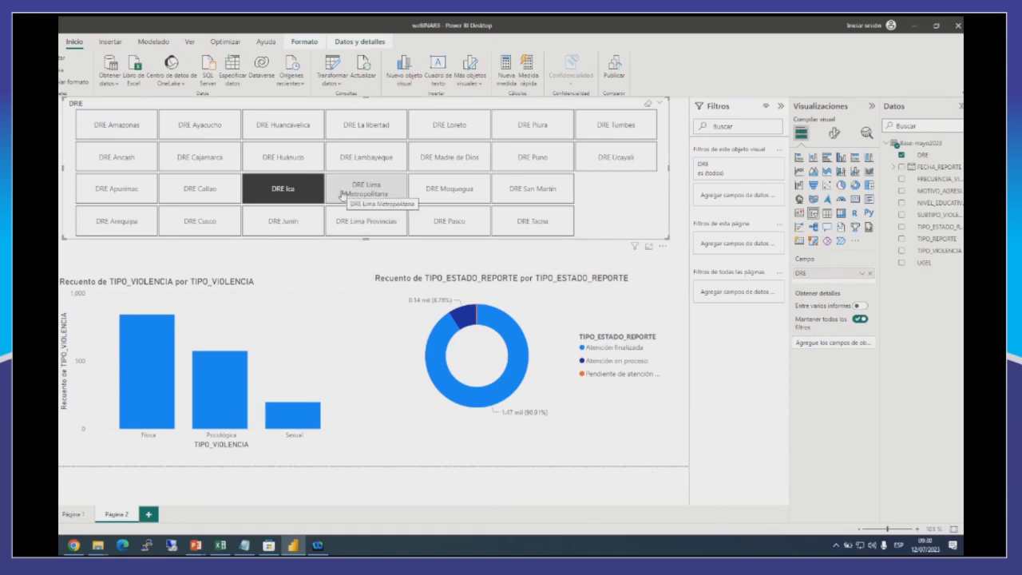
click(363, 128)
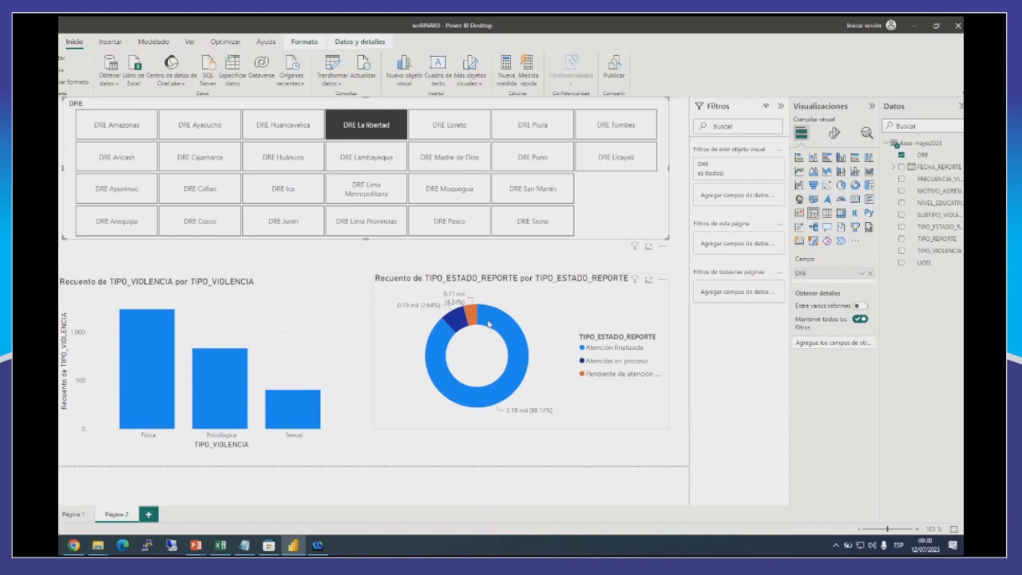
click(536, 223)
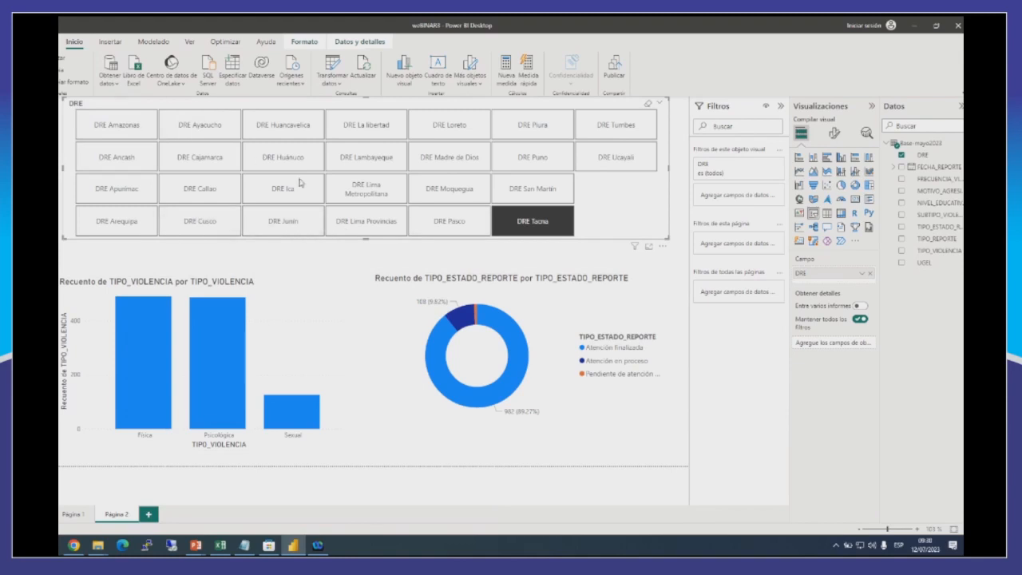
Go through the DRE slicer tiles one by one, column by column, starting with DRE Amazonas and ending with DRE Tumbes.
click(116, 126)
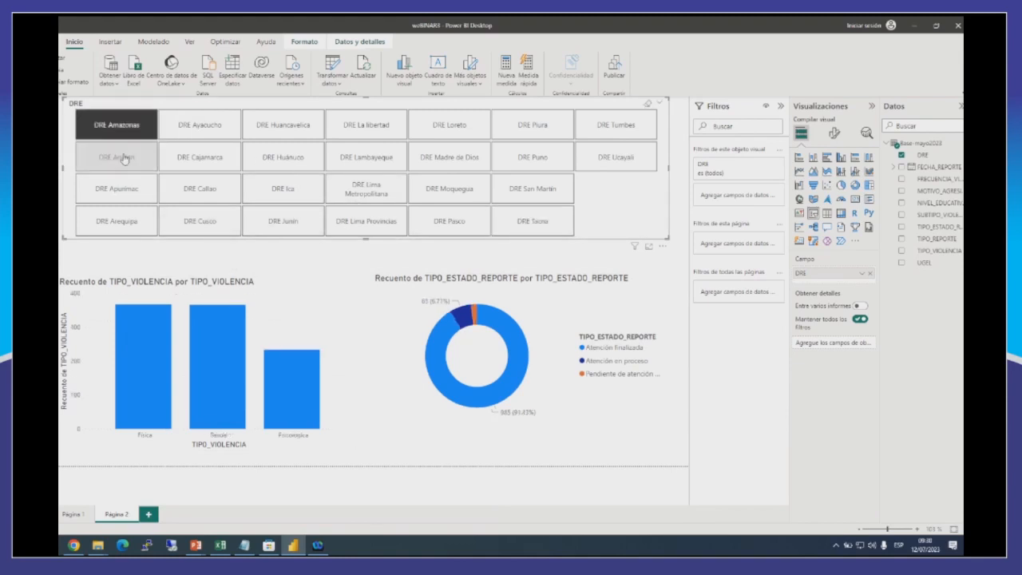
click(124, 159)
click(136, 189)
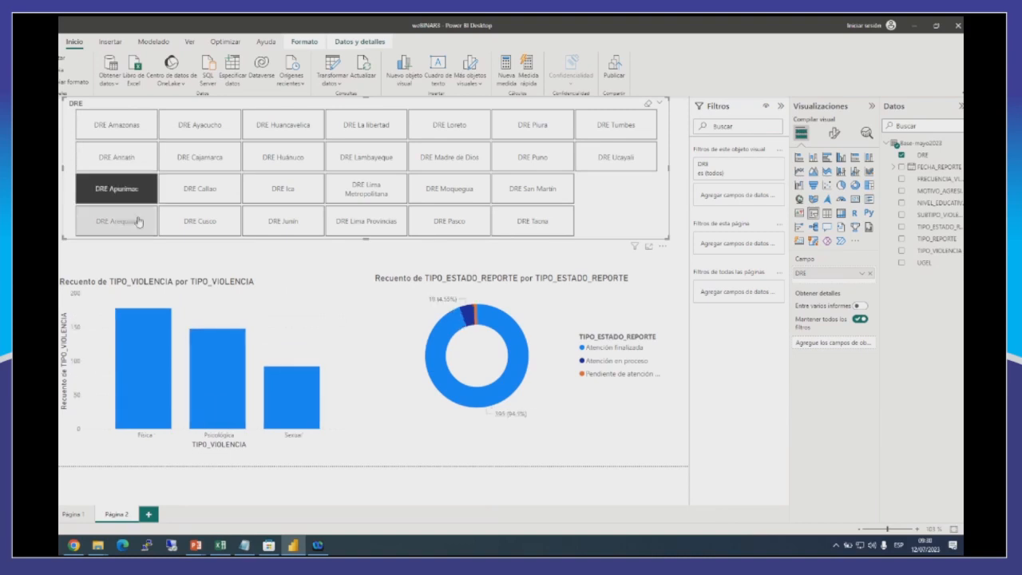
click(139, 223)
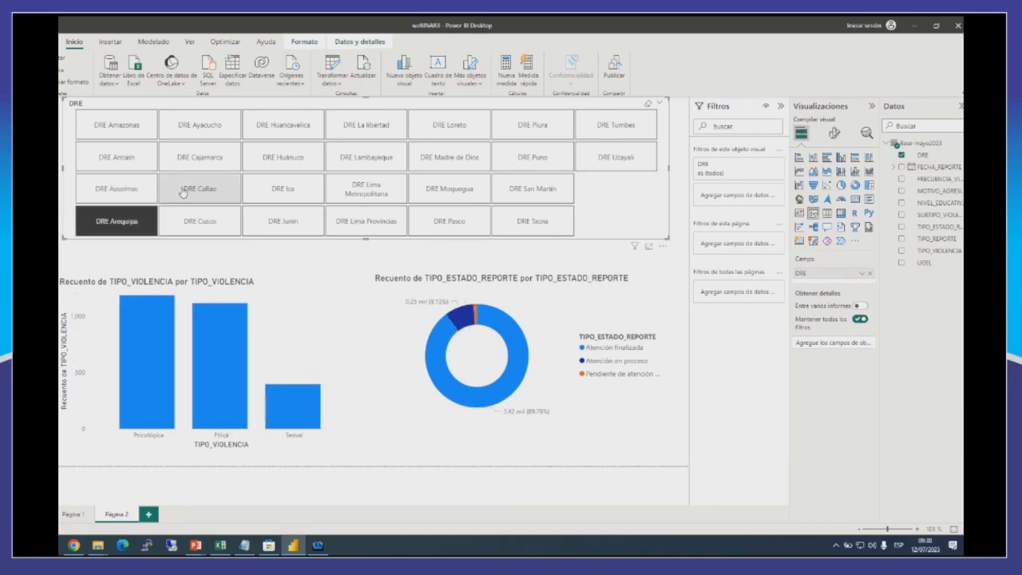
click(203, 127)
click(206, 158)
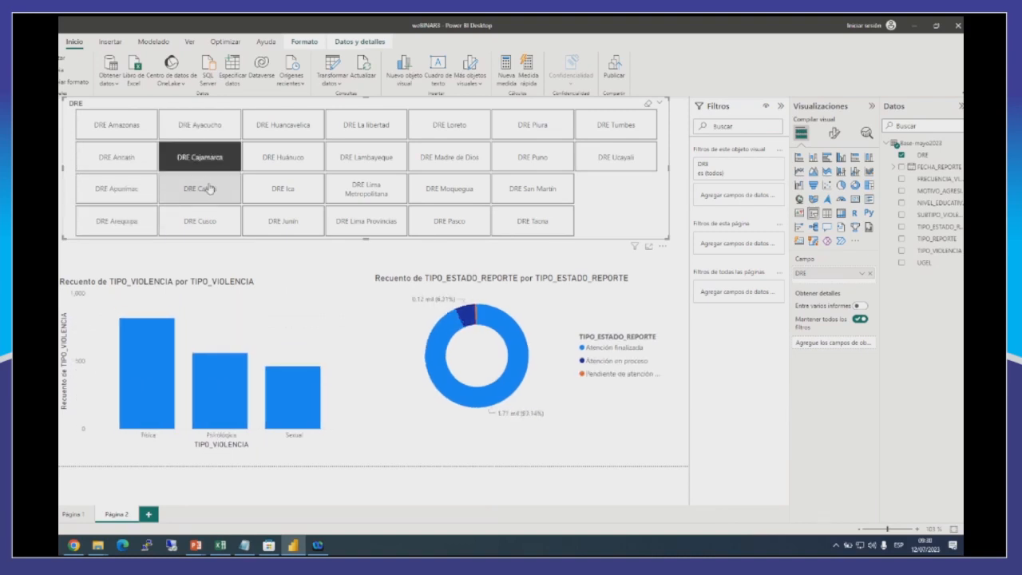
click(201, 189)
click(221, 222)
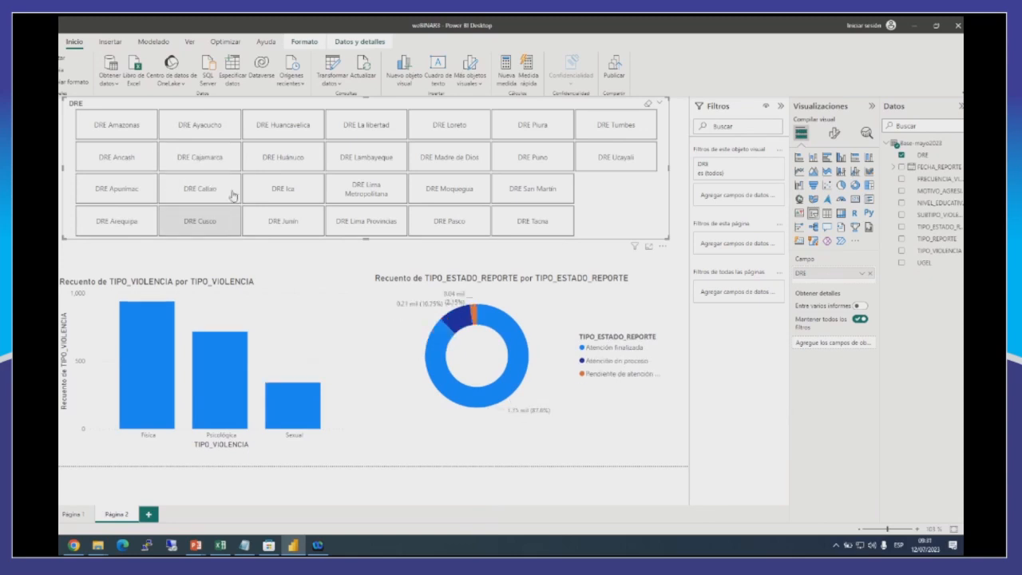
click(269, 136)
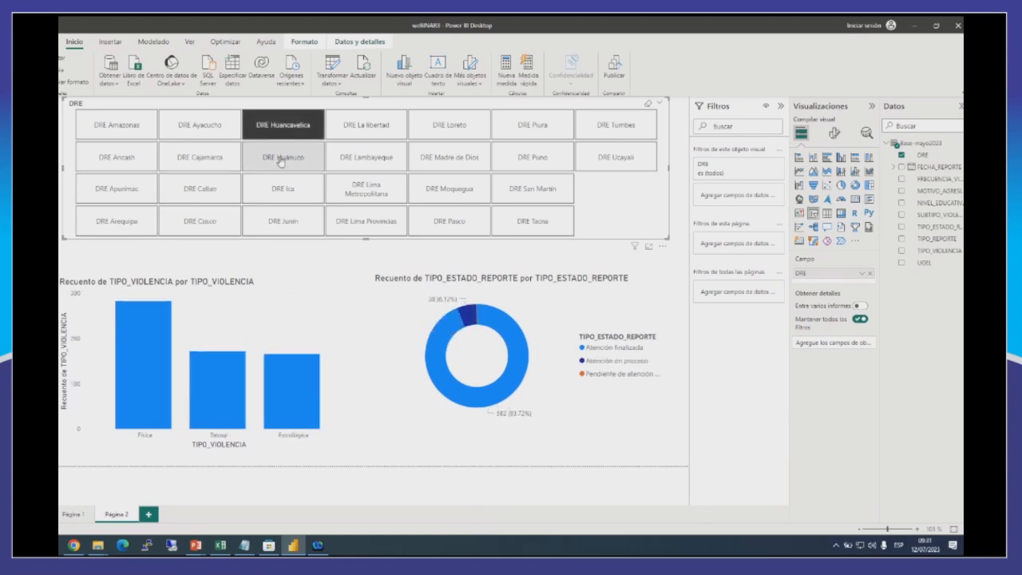
click(280, 160)
click(284, 190)
click(283, 221)
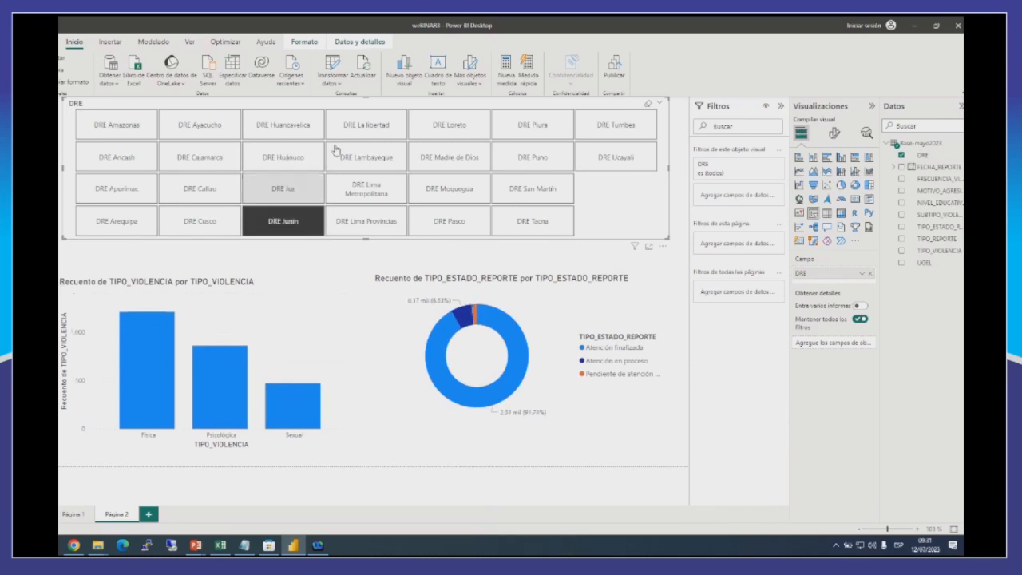
click(350, 134)
click(361, 169)
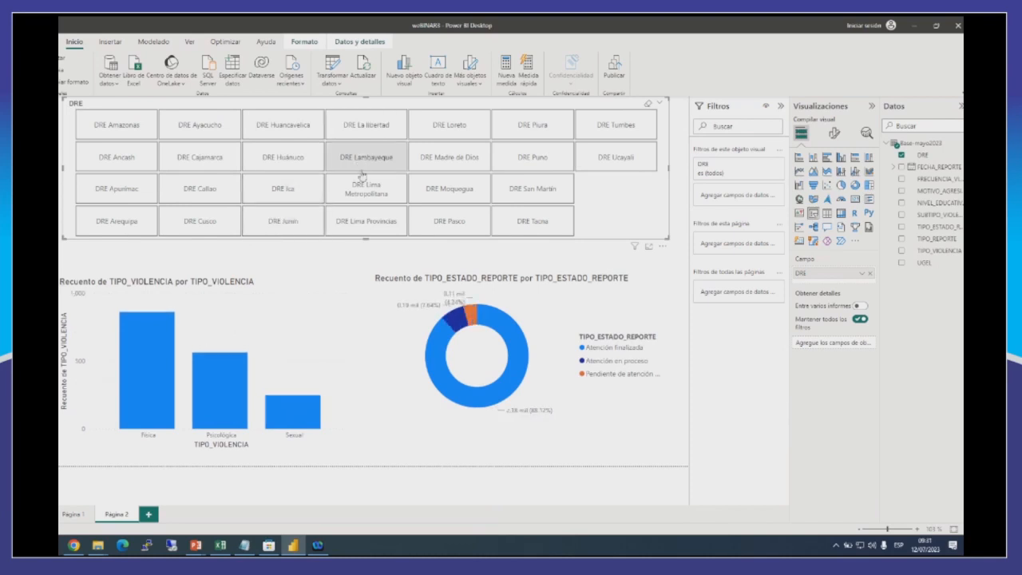
click(360, 189)
click(368, 221)
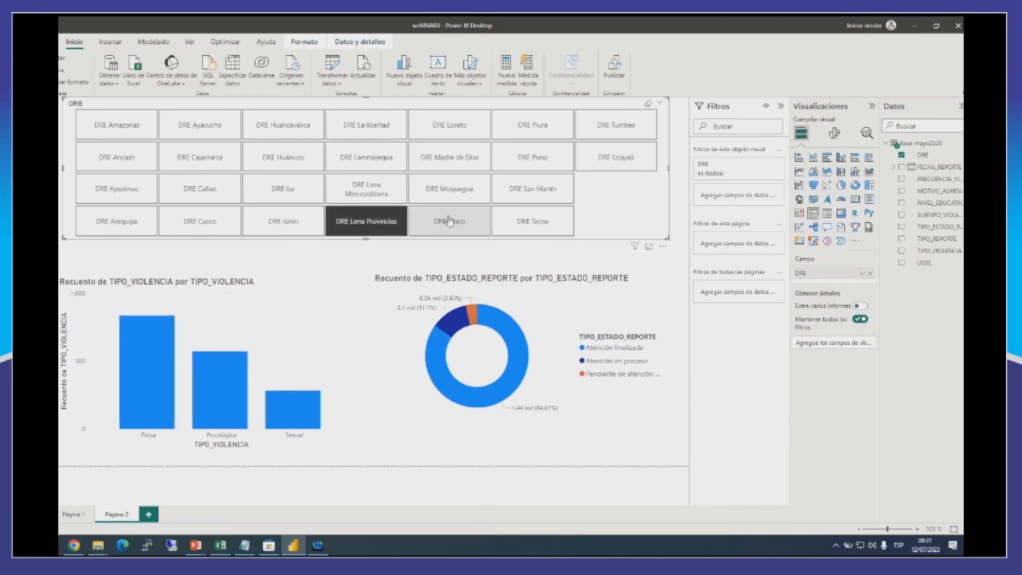
click(448, 221)
click(452, 192)
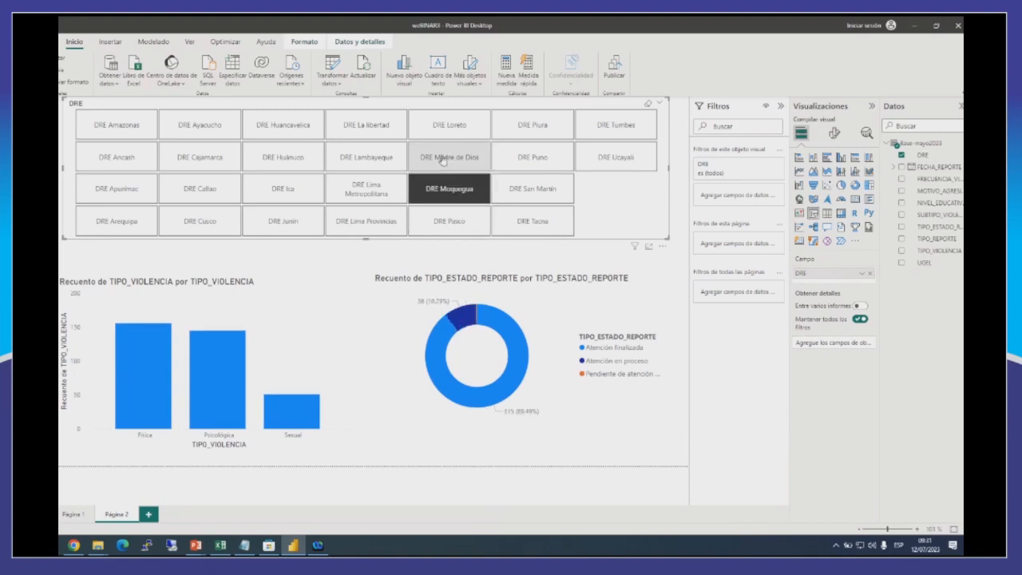
click(441, 159)
click(447, 128)
click(519, 126)
click(533, 159)
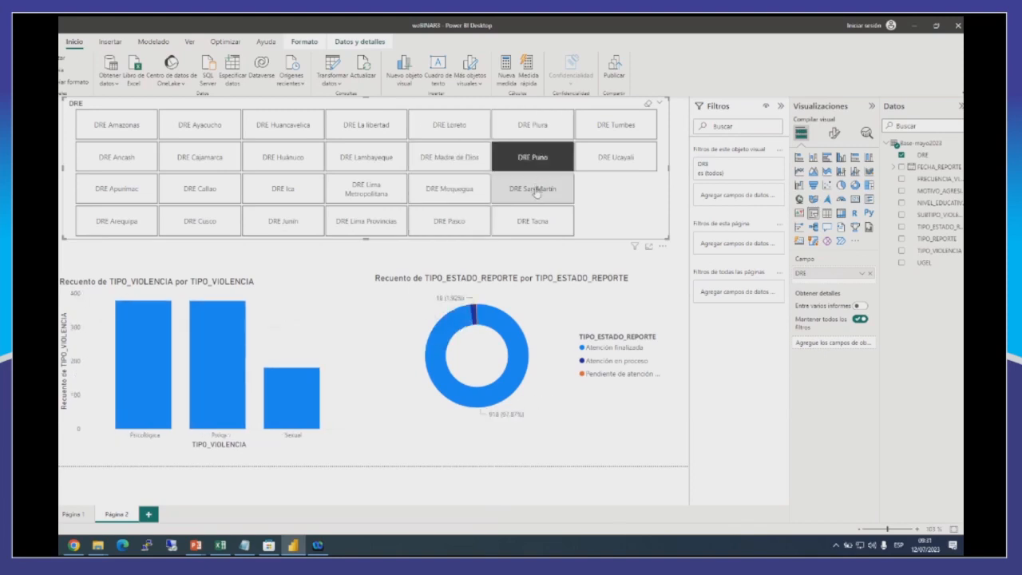
click(536, 191)
click(537, 222)
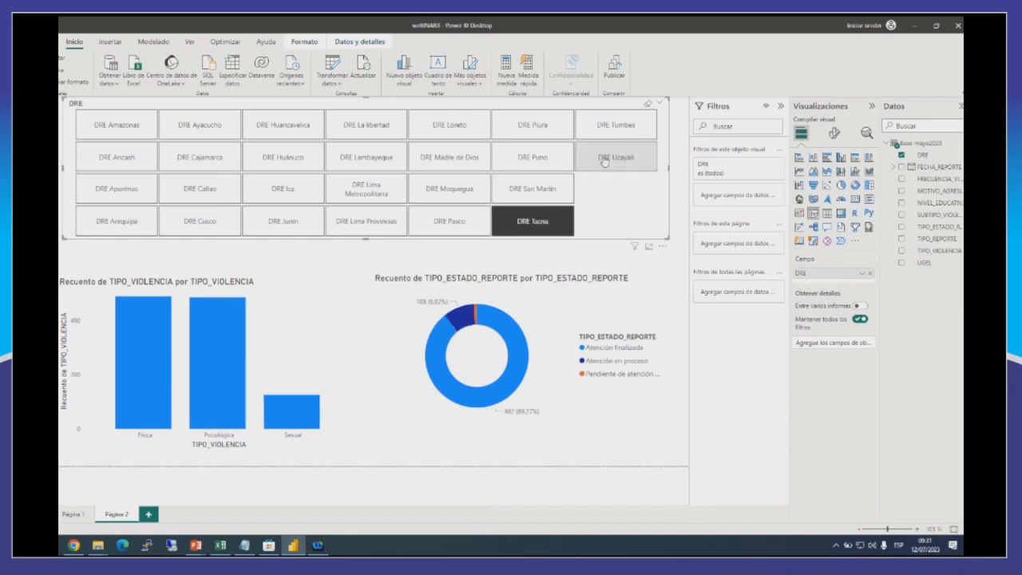
click(604, 159)
click(603, 128)
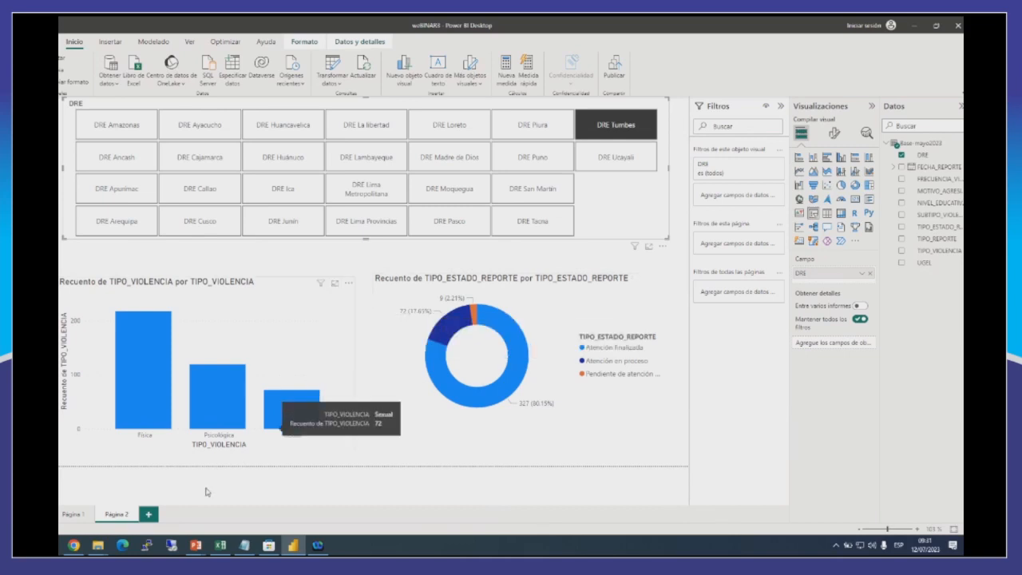
Switch to Chrome, view the Estadistica Educativa de UGEL01 page on gob.pe, and return to the published Power BI report.
click(74, 545)
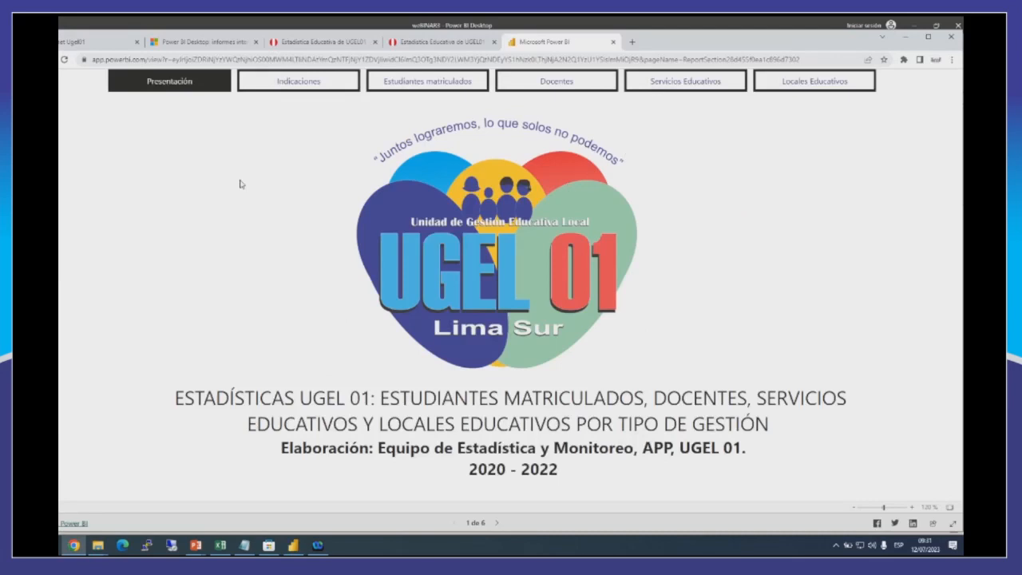
click(446, 41)
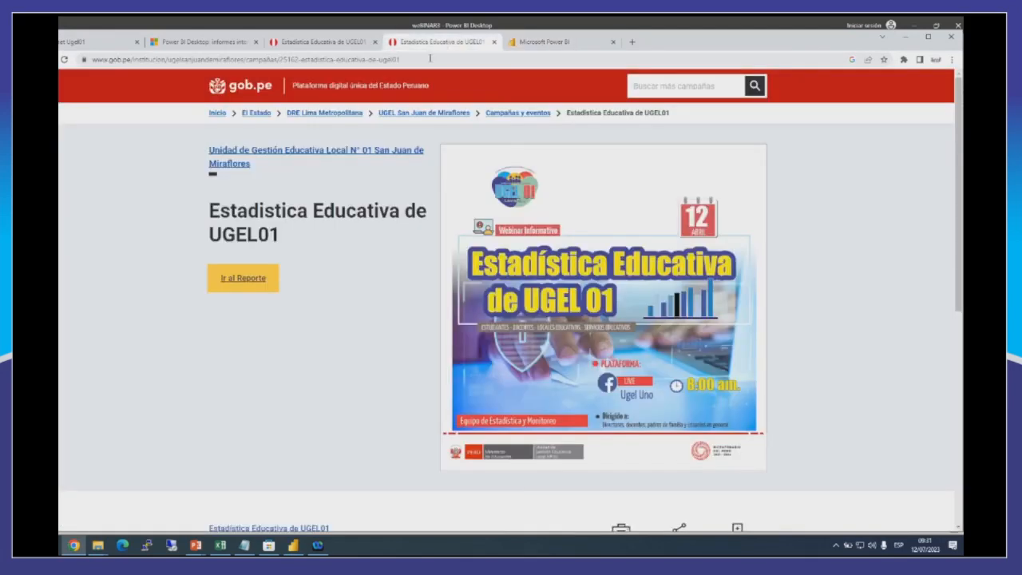
click(543, 43)
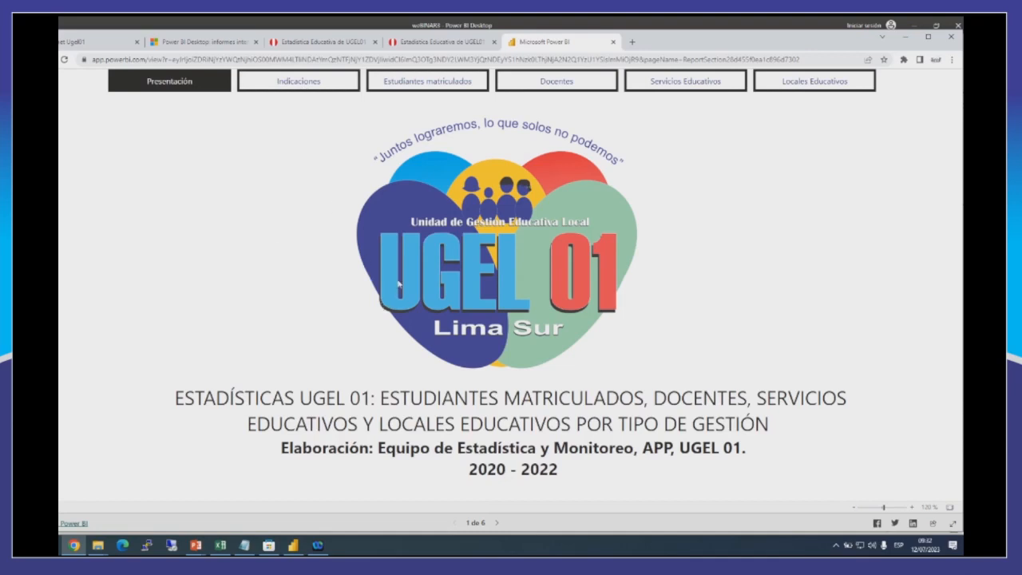
View the report's Indicaciones page, go to Estudiantes matriculados, and filter the enrolment figures by Básica Especial.
click(301, 89)
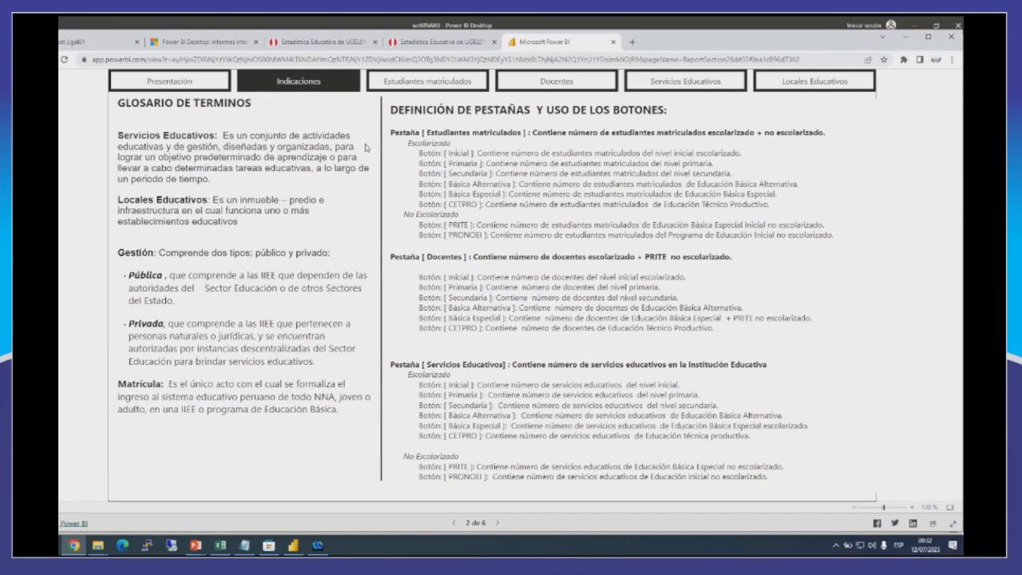
click(431, 82)
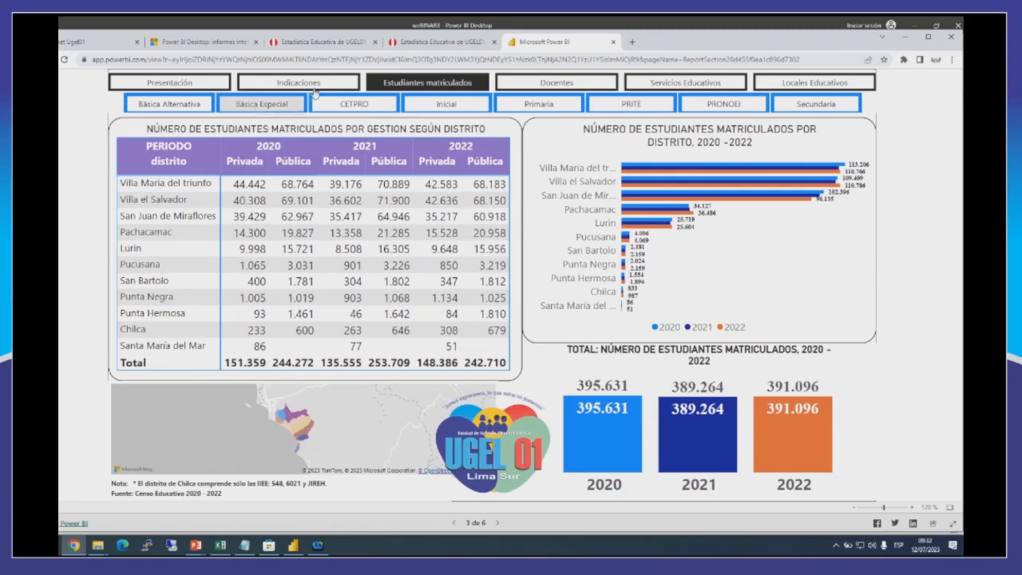
click(261, 108)
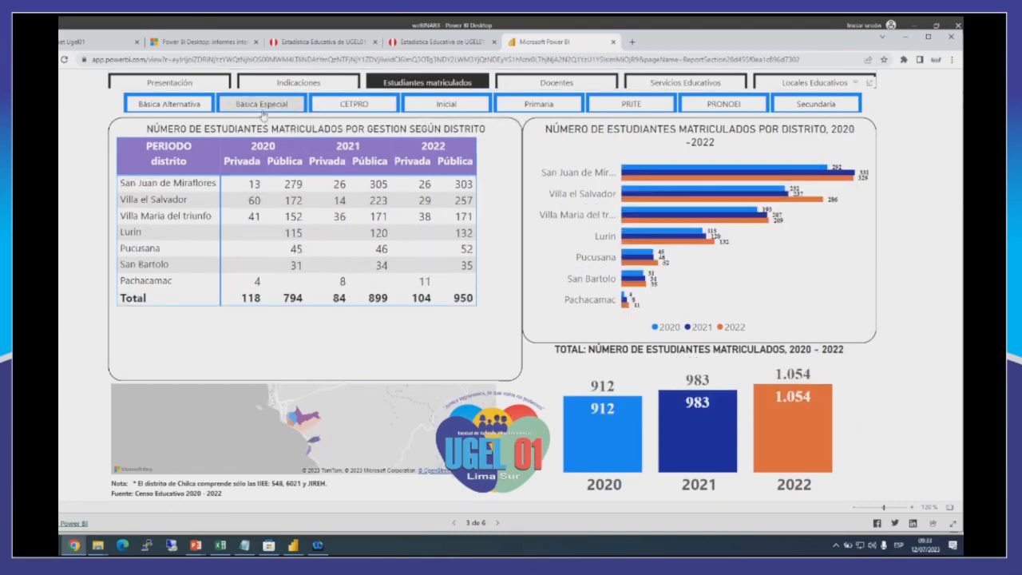
click(263, 116)
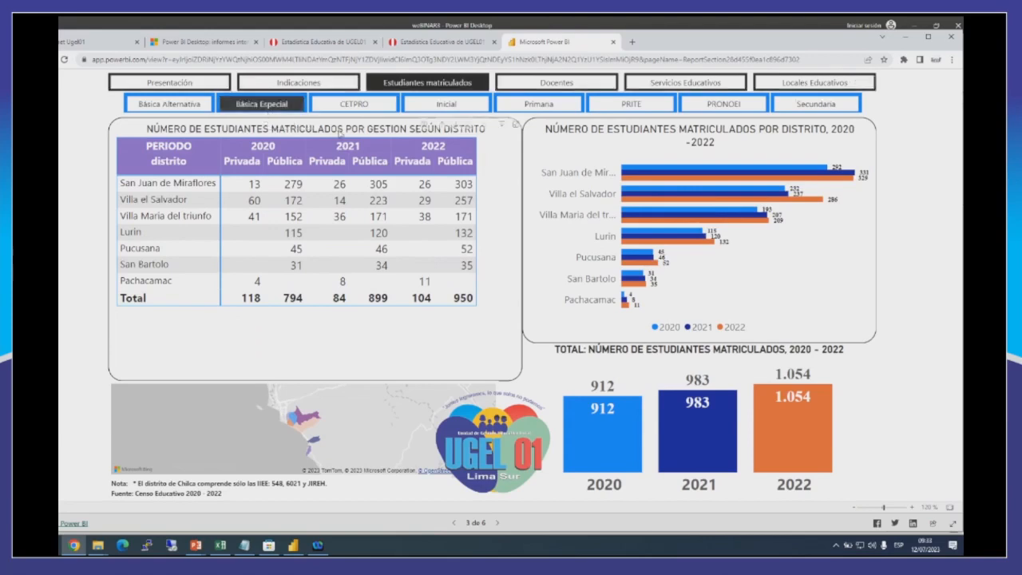